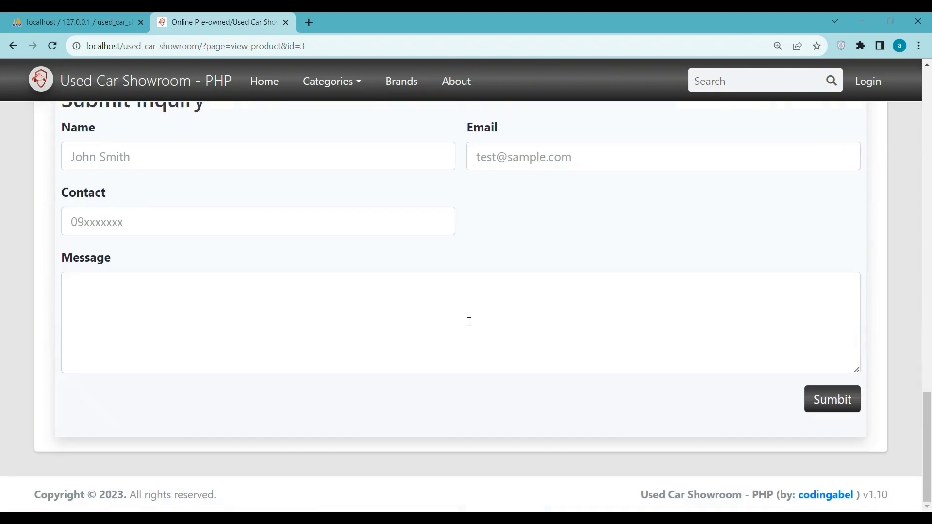
Step: View the 2020 F-150 Raptor product page, then return to the home page
left_click(858, 139)
left_click(377, 412)
scroll(396, 264, "down", 2)
scroll(395, 265, "down", 8)
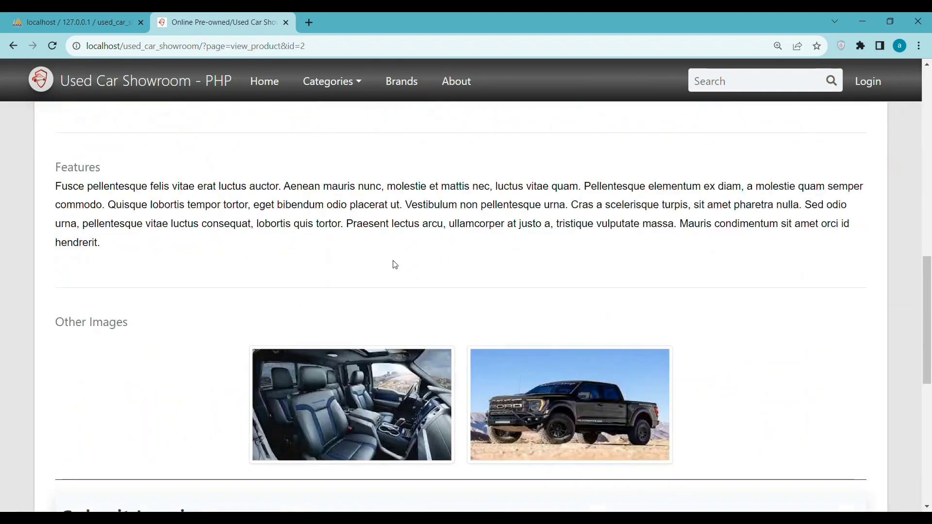
scroll(558, 395, "up", 10)
left_click(264, 81)
Step: Browse the COUPE, PICKUP TRUCK, SEDAN, SPORTS CAR and STATION WAGON category pages
left_click(329, 78)
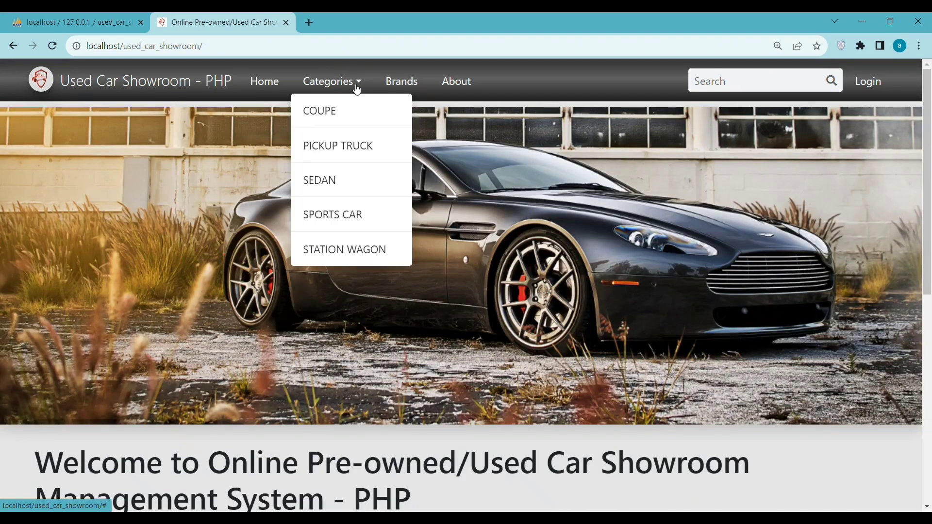
left_click(321, 110)
left_click(332, 81)
left_click(340, 147)
left_click(344, 153)
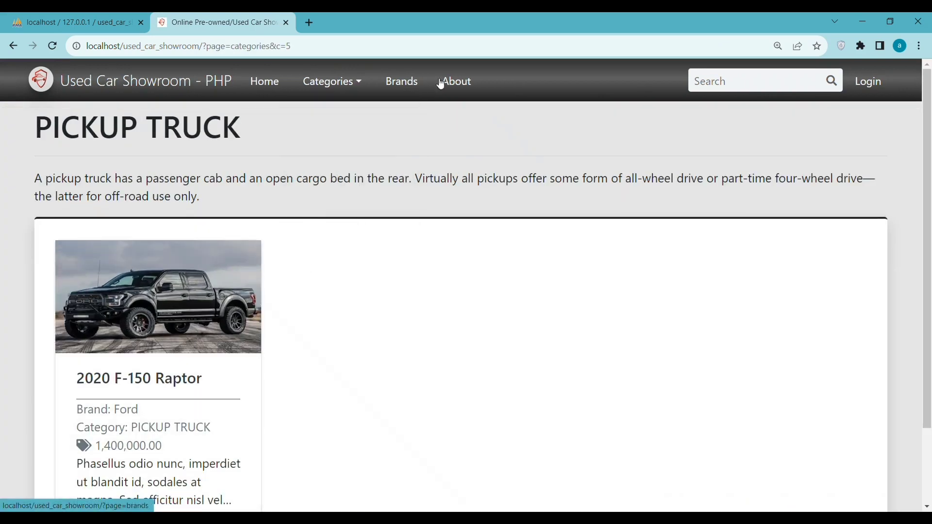
left_click(332, 81)
left_click(320, 180)
left_click(331, 81)
left_click(333, 215)
left_click(337, 81)
left_click(350, 250)
Step: Visit the Car Brands and About Us pages, then open the admin login page
left_click(396, 82)
scroll(208, 260, "down", 2)
scroll(208, 260, "up", 2)
left_click(455, 81)
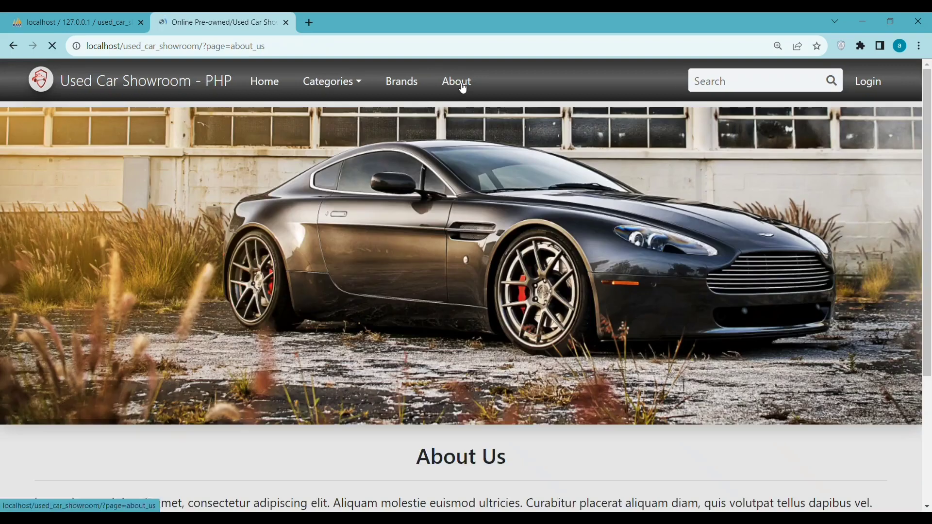
left_click(868, 82)
key("alt+Tab")
Step: Copy the admin username and password from the readme into the login form and submit
double_click(257, 417)
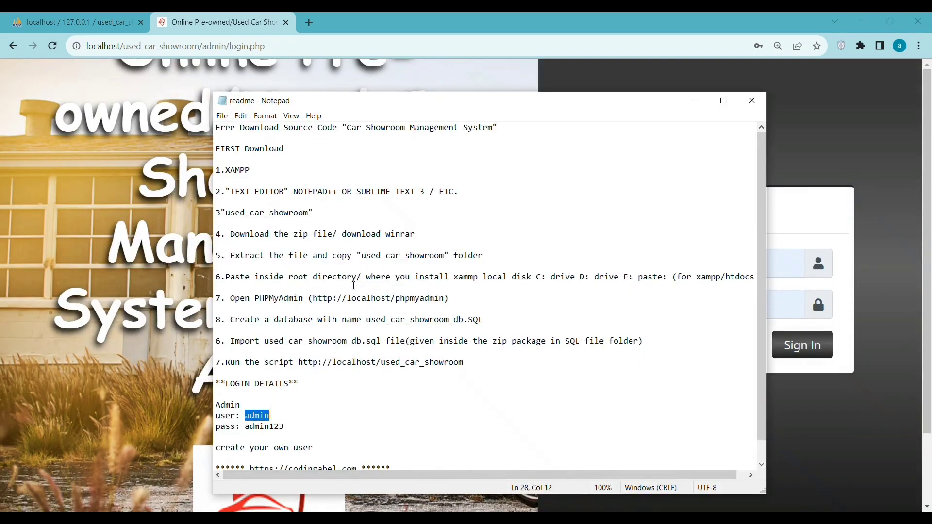
key("alt+Tab")
key("alt+Tab")
double_click(268, 406)
right_click(262, 407)
left_click(292, 277)
key("alt+Tab")
key("Return")
type("admi")
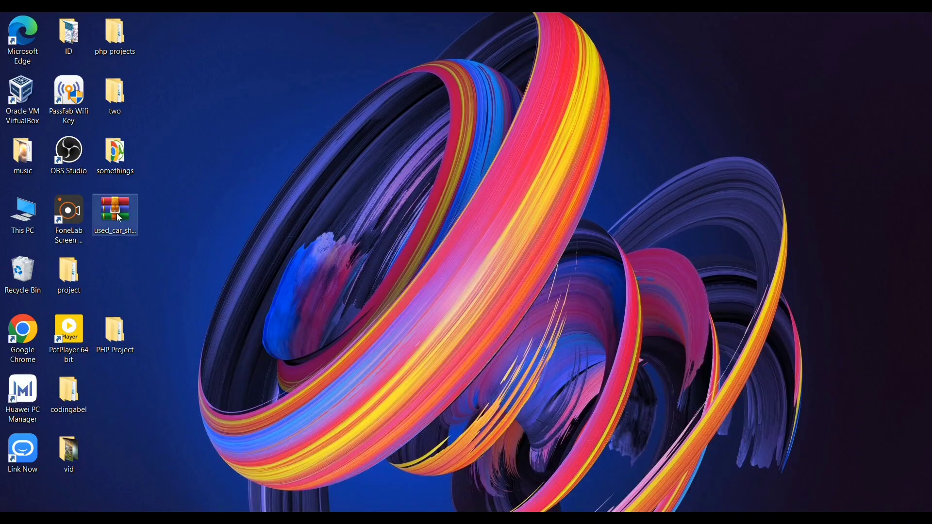
Step: Extract used_car_showroom.zip with WinRAR's Extract files option into C:\xampp\htdocs
left_click_drag(118, 215, 210, 215)
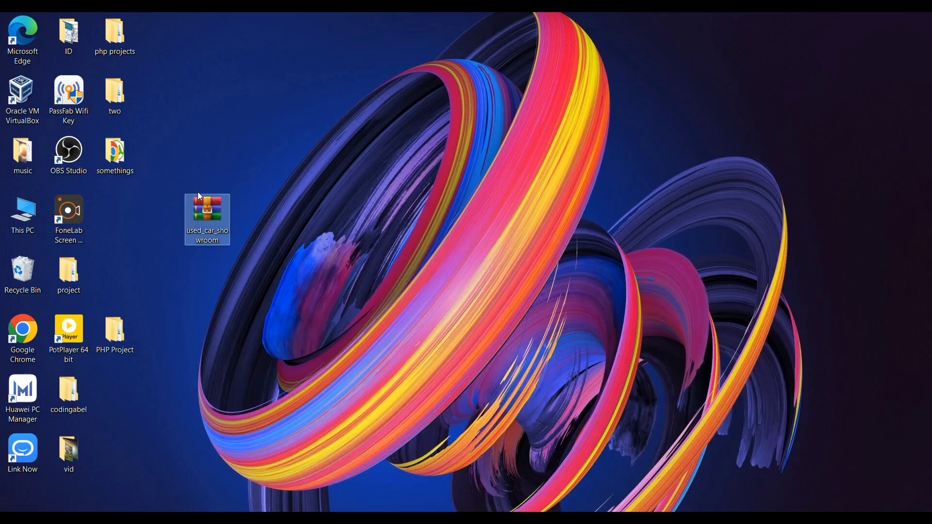
right_click(195, 203)
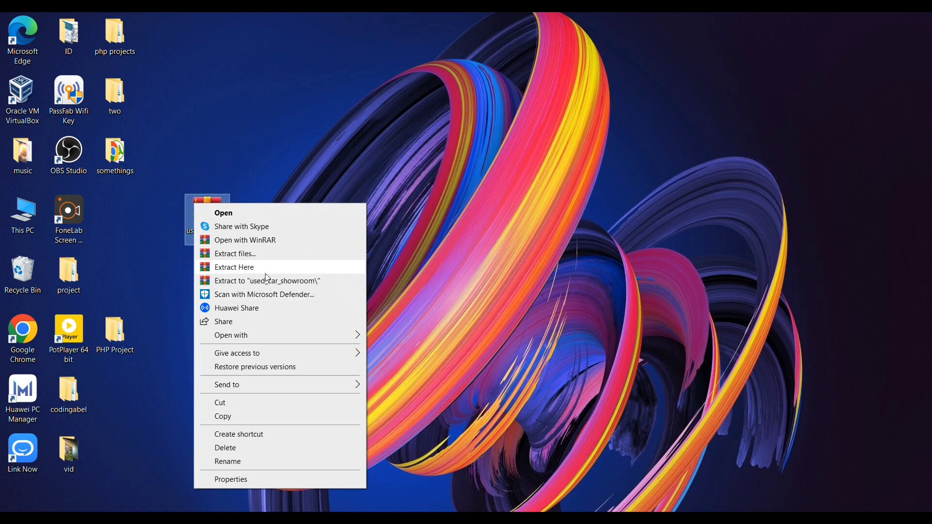
left_click(303, 247)
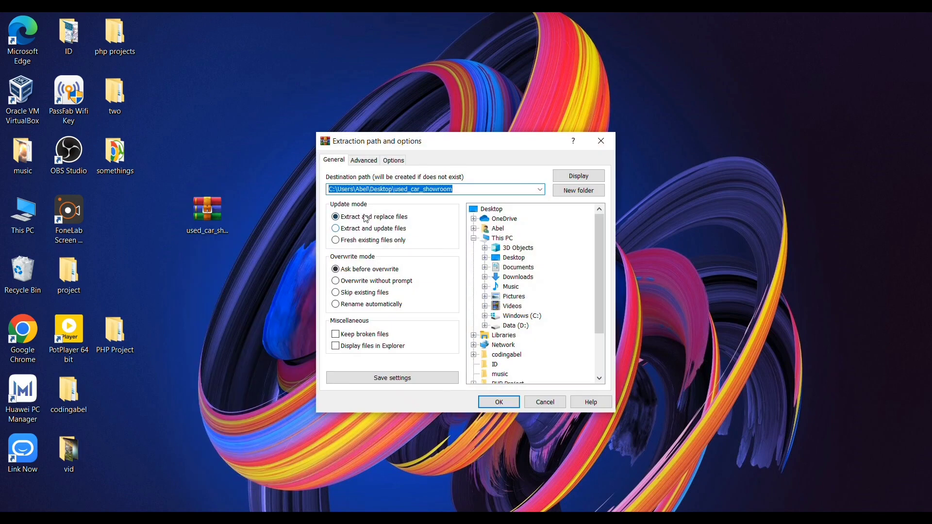
left_click(543, 191)
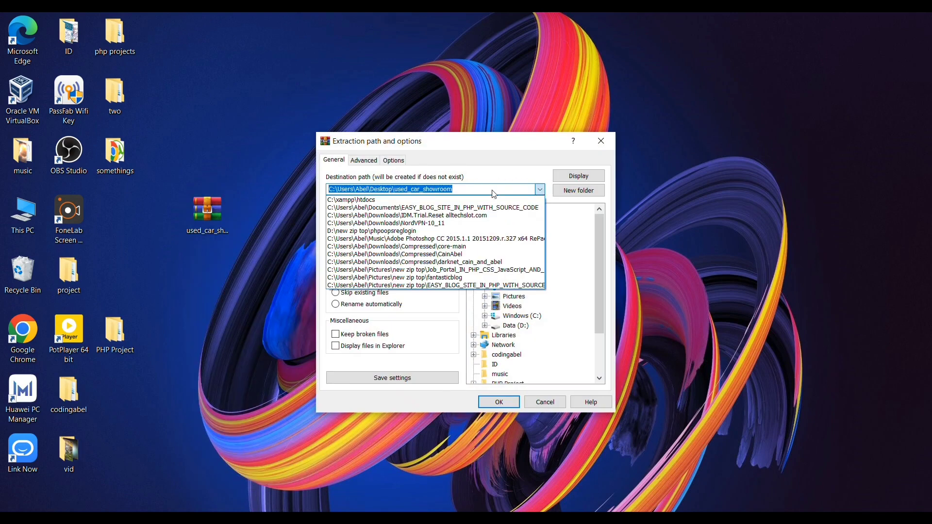
left_click(384, 200)
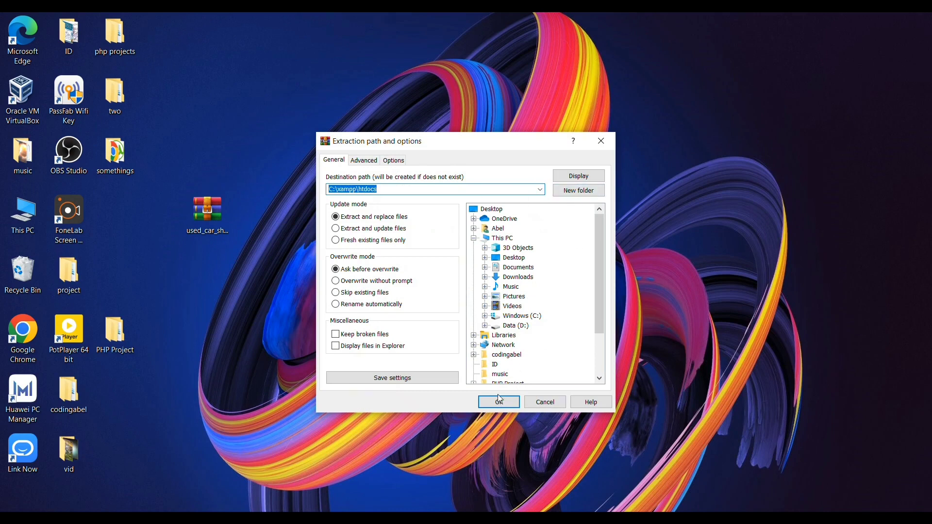
scroll(535, 292, "up", 1)
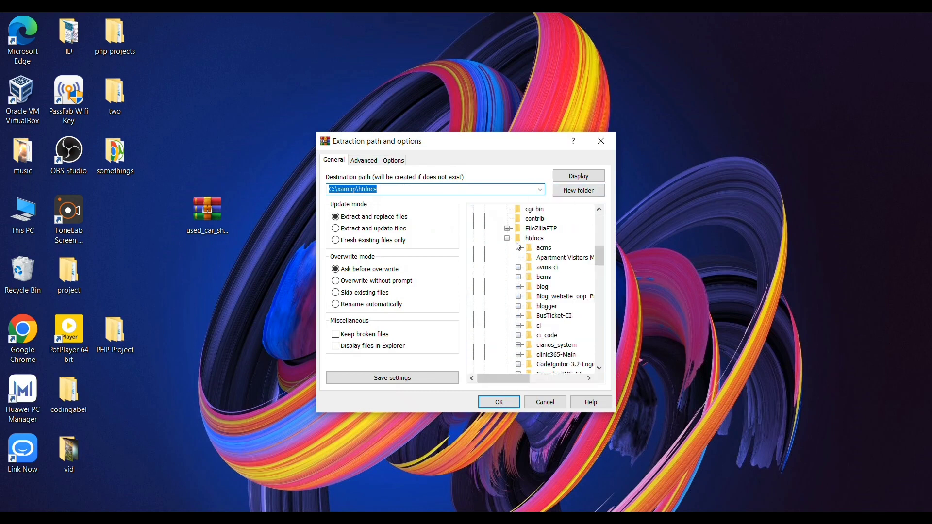
left_click(534, 238)
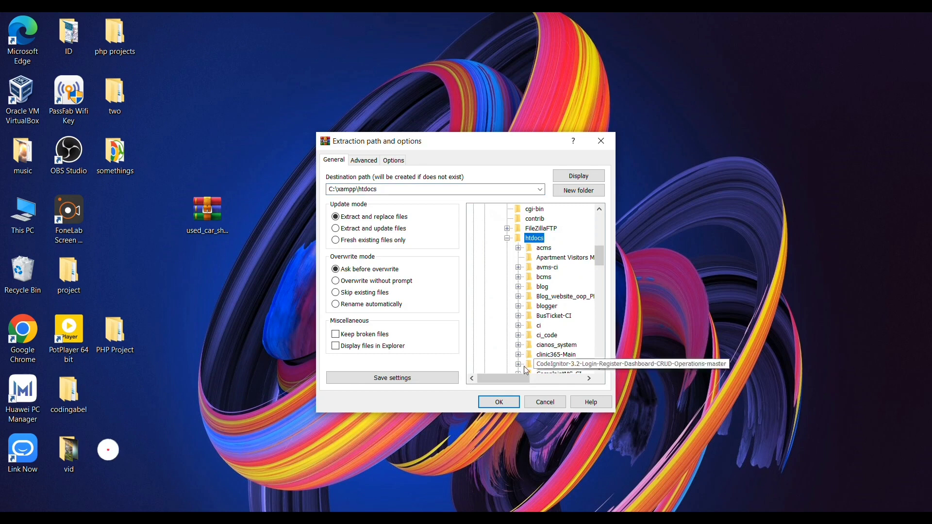
left_click(500, 402)
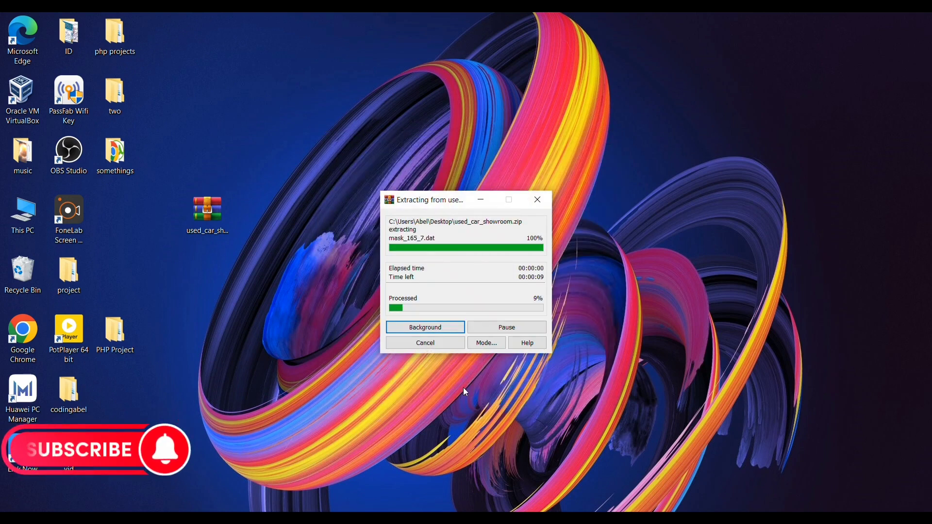
left_click(217, 234)
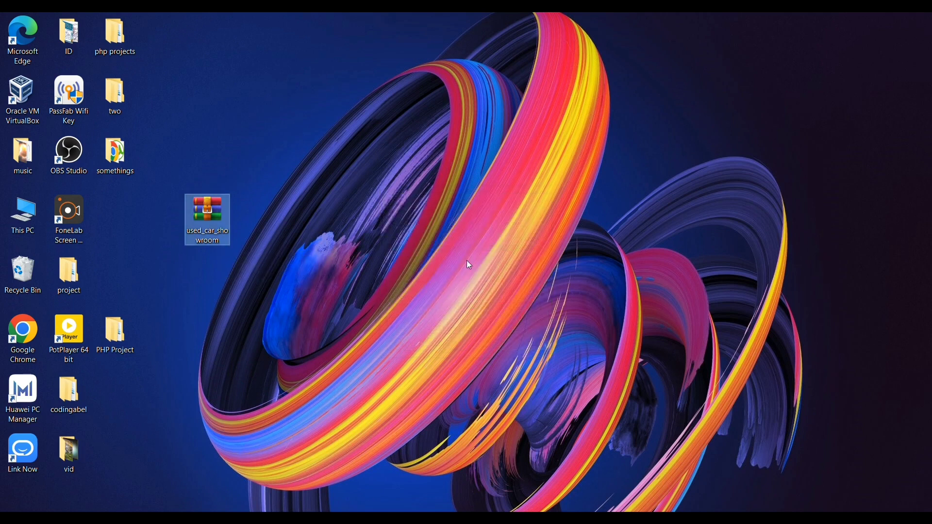
key("super+e")
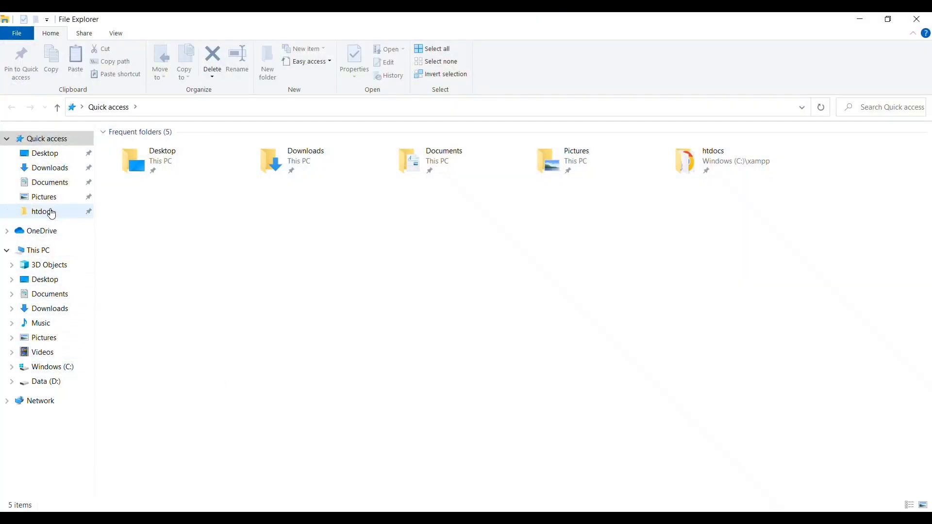
Step: Browse to C:\xampp\htdocs\used_car_showroom and open its readme text file
left_click(45, 372)
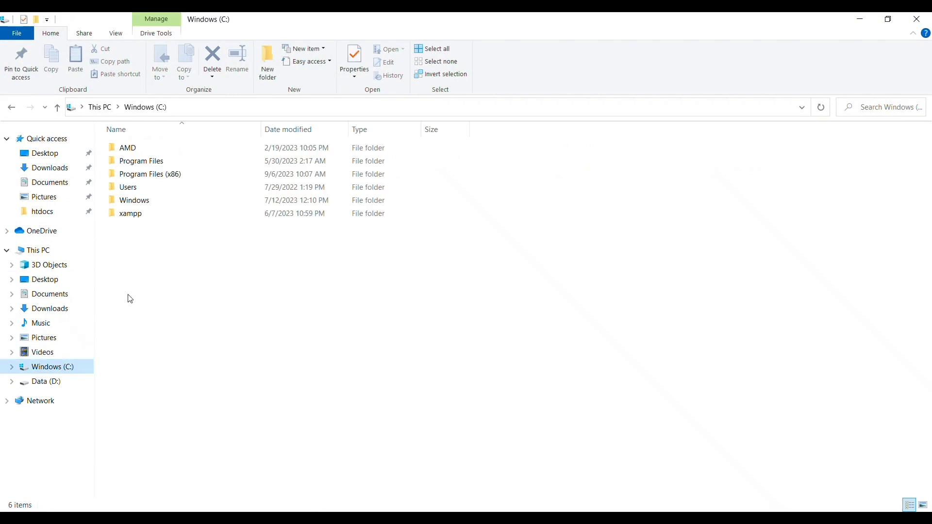
double_click(174, 216)
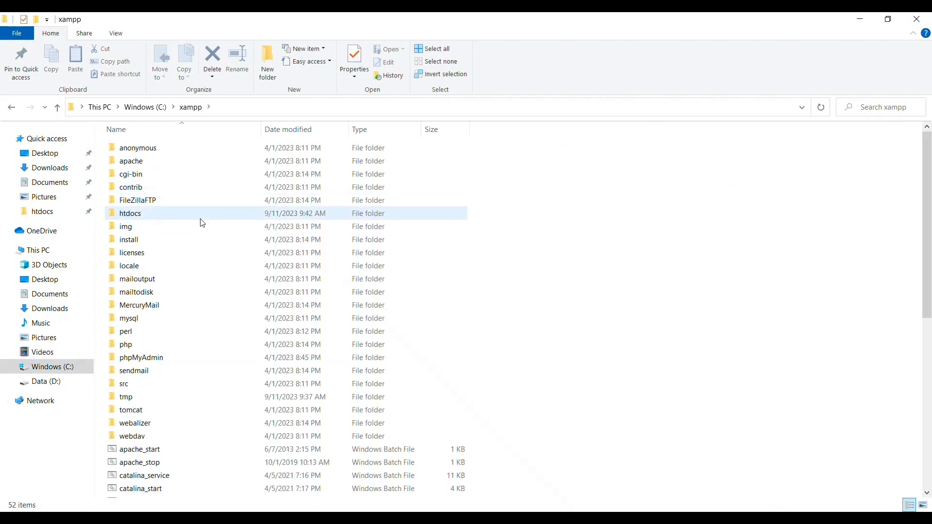
double_click(201, 217)
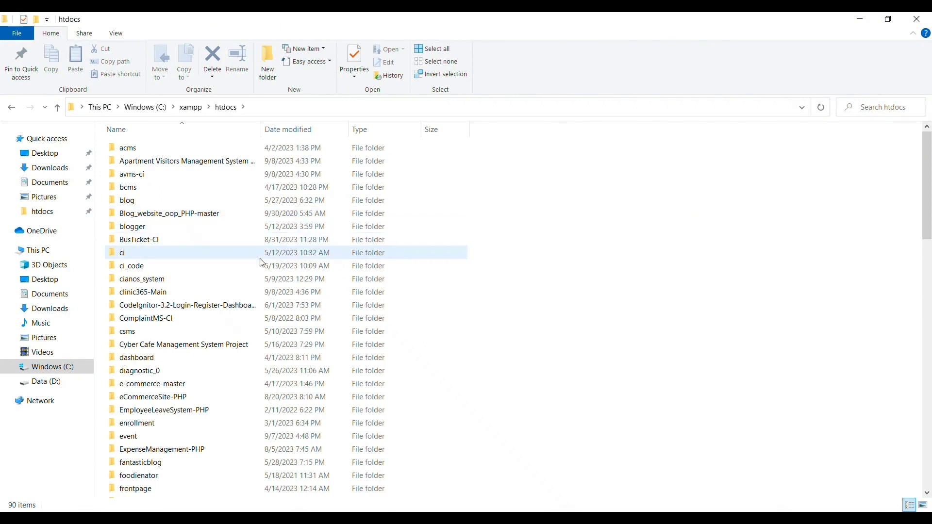
left_click_drag(922, 202, 898, 373)
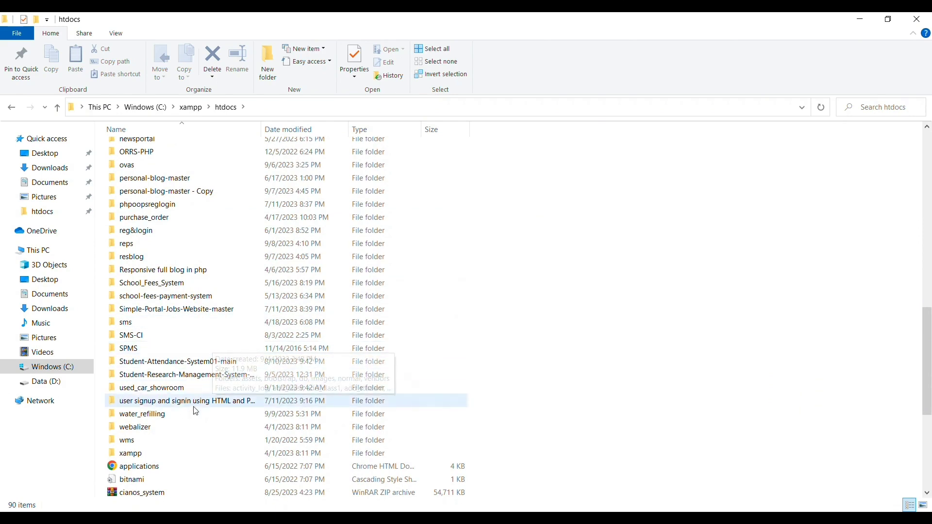
left_click(162, 390)
double_click(162, 391)
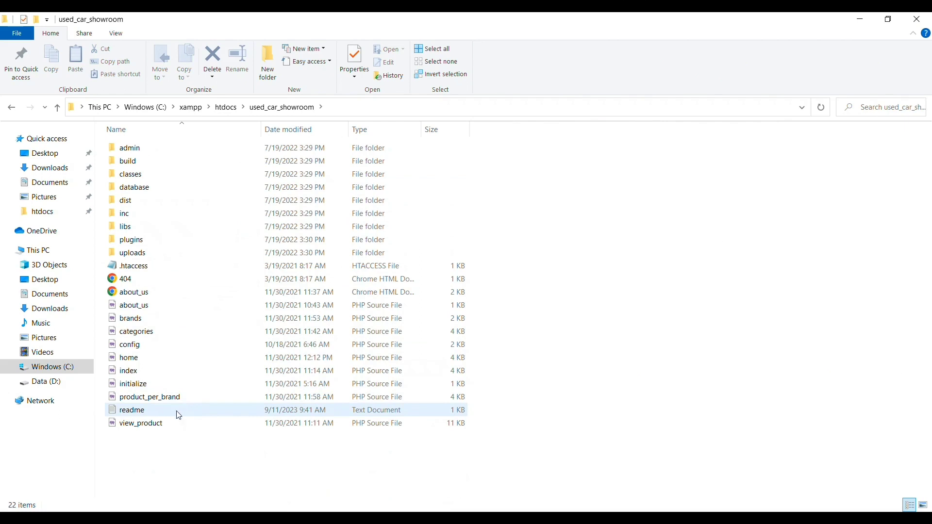
double_click(200, 416)
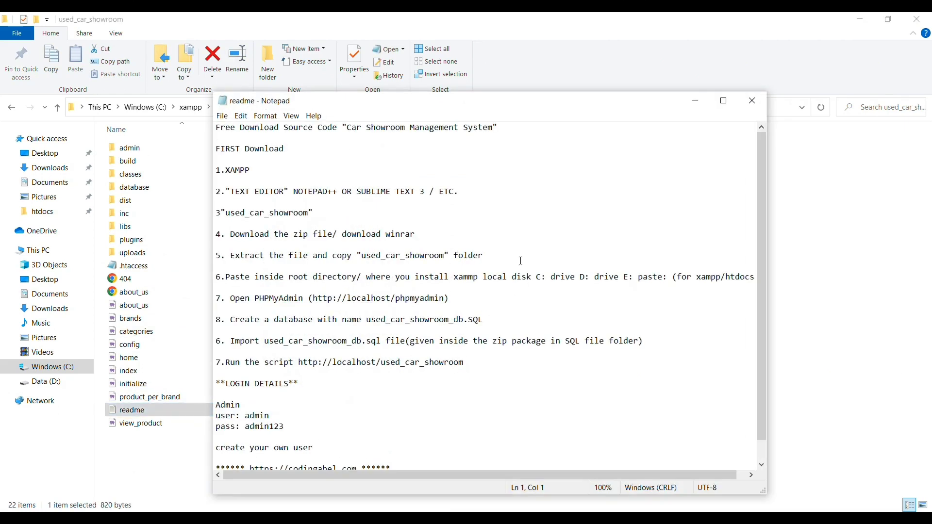
Step: Highlight the readme's project title and its download, extract and paste-to-root setup steps
left_click_drag(346, 130, 482, 131)
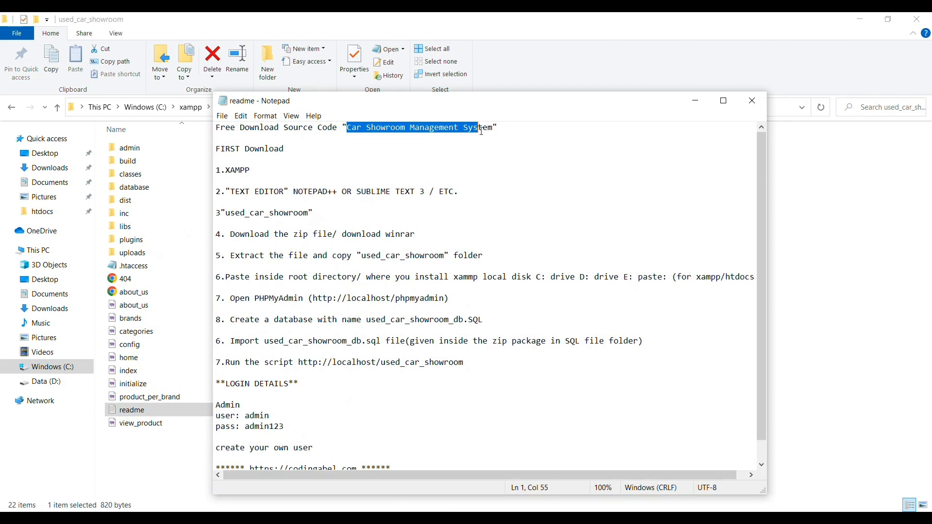
left_click(268, 176)
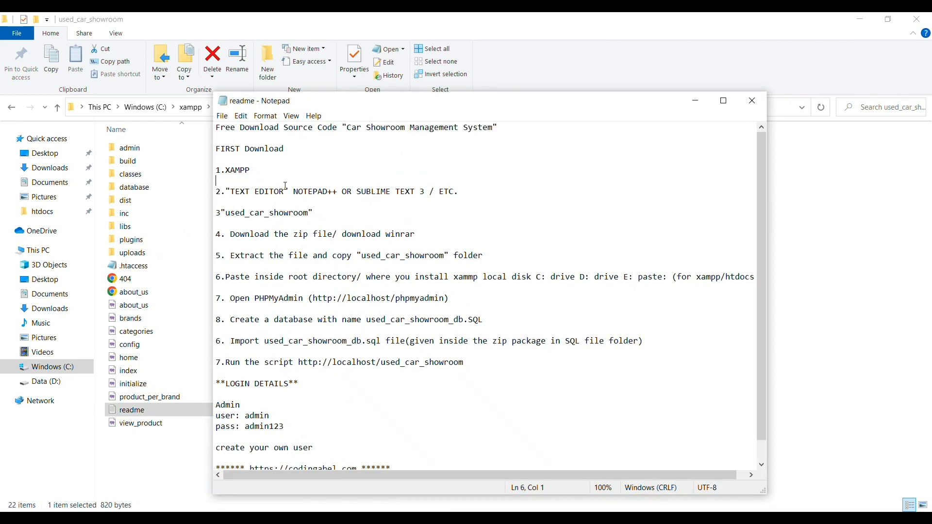
left_click_drag(227, 211, 312, 212)
left_click_drag(232, 235, 431, 232)
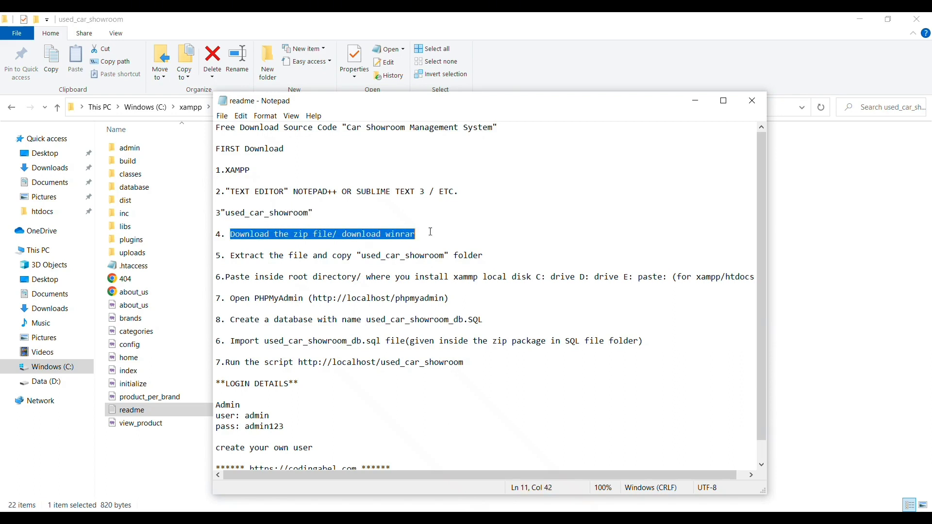
left_click_drag(231, 256, 490, 253)
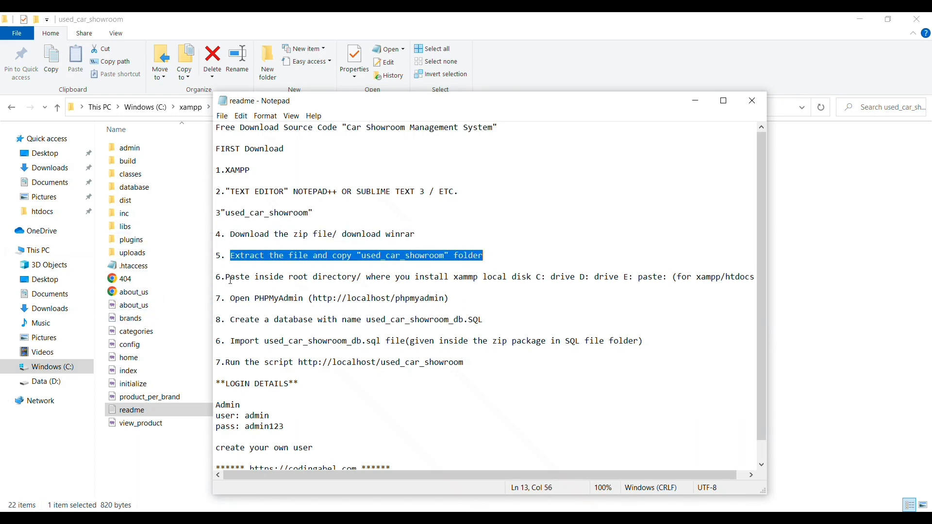
left_click_drag(231, 280, 452, 278)
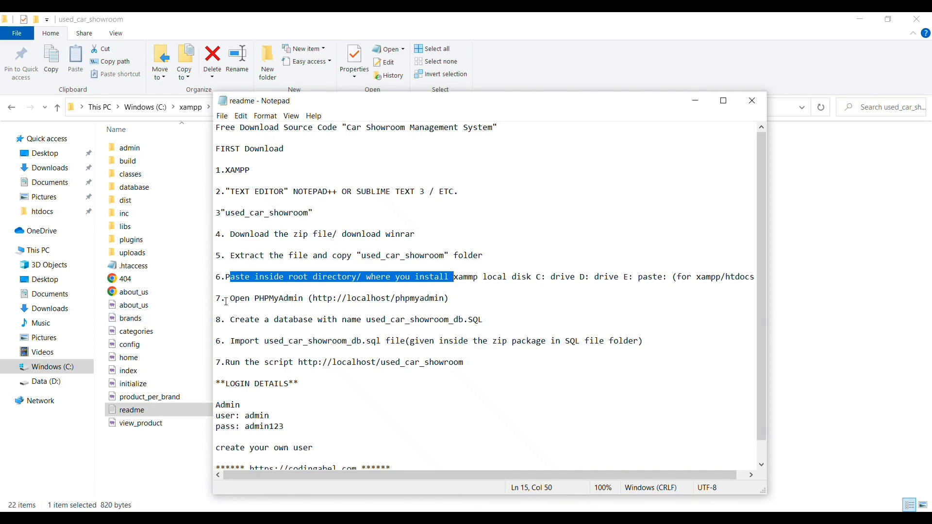
left_click_drag(313, 298, 421, 298)
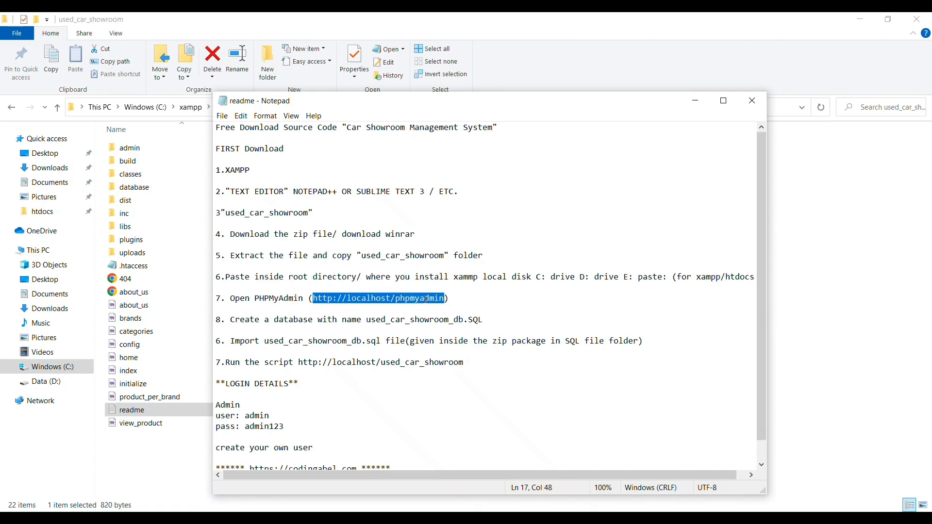
right_click(426, 300)
left_click(433, 334)
key("alt+Tab")
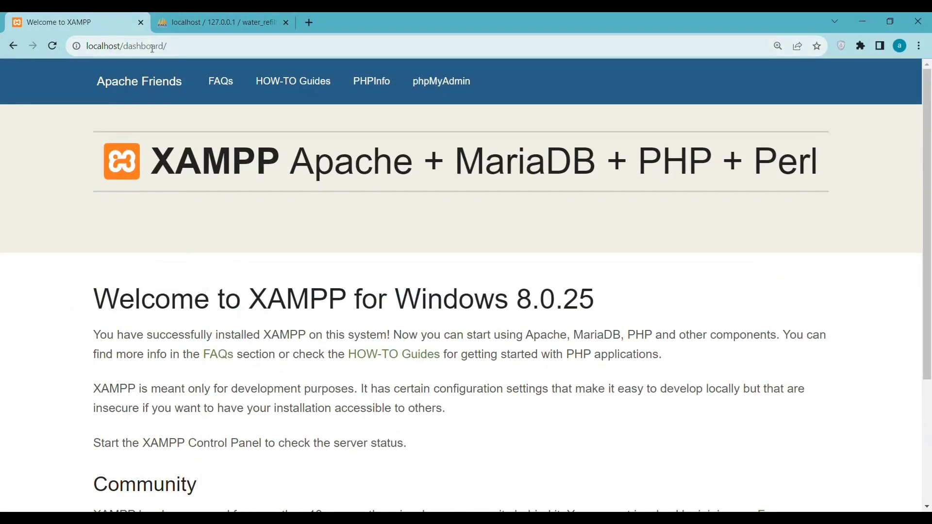
Step: Load localhost/phpmyadmin in the browser and close the leftover water_refilling_db tab
left_click_drag(177, 46, 80, 45)
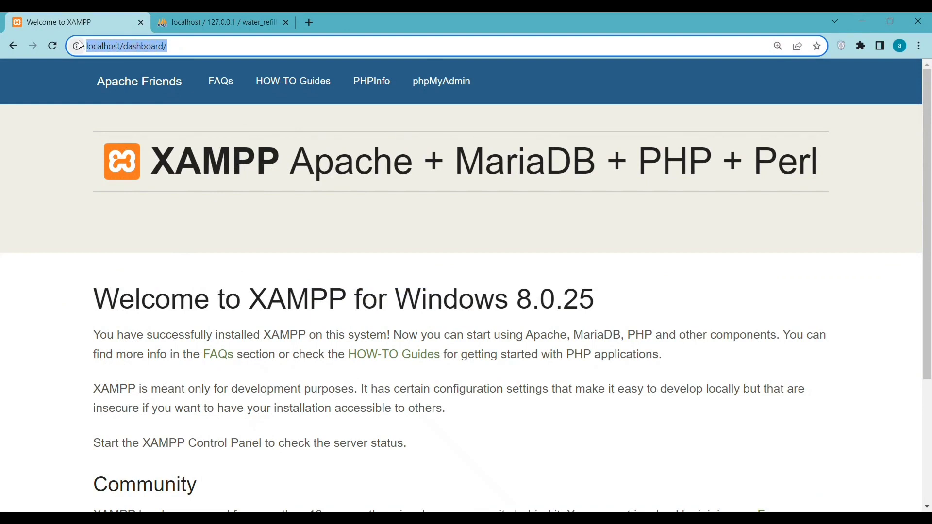
key("ctrl+v")
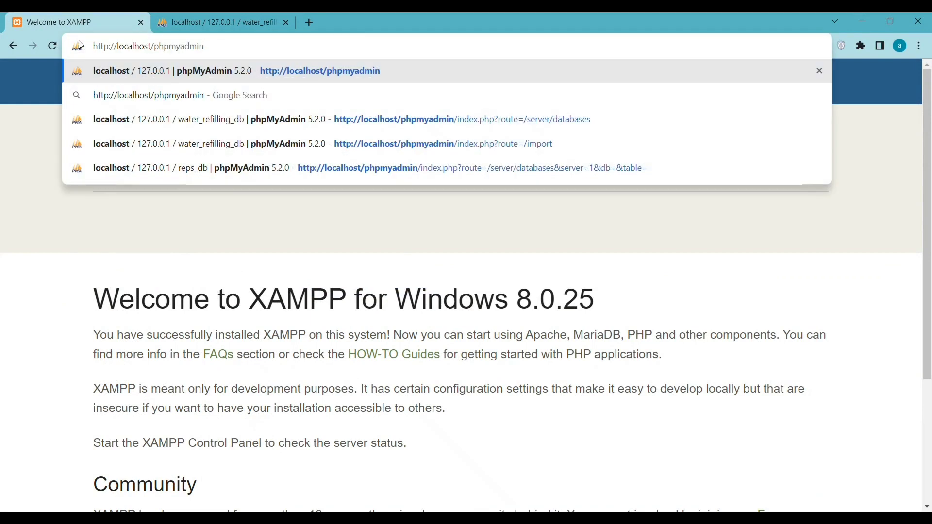
key("Return")
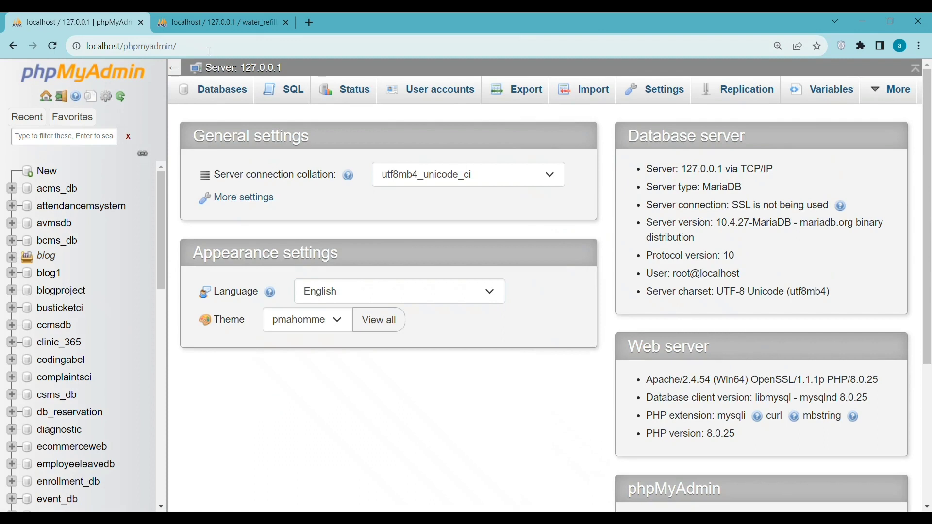
left_click(288, 22)
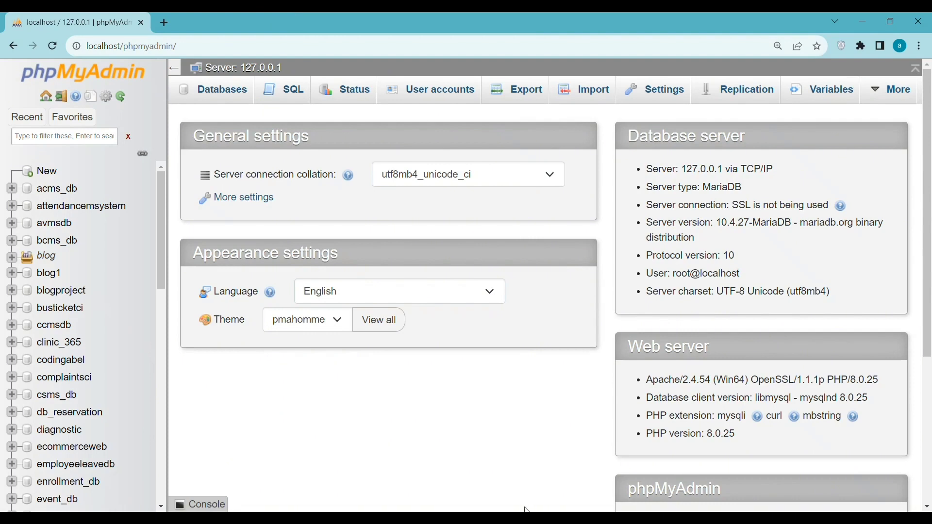
Step: Copy the required database name used_car_showroom_db from the readme
key("alt+Tab")
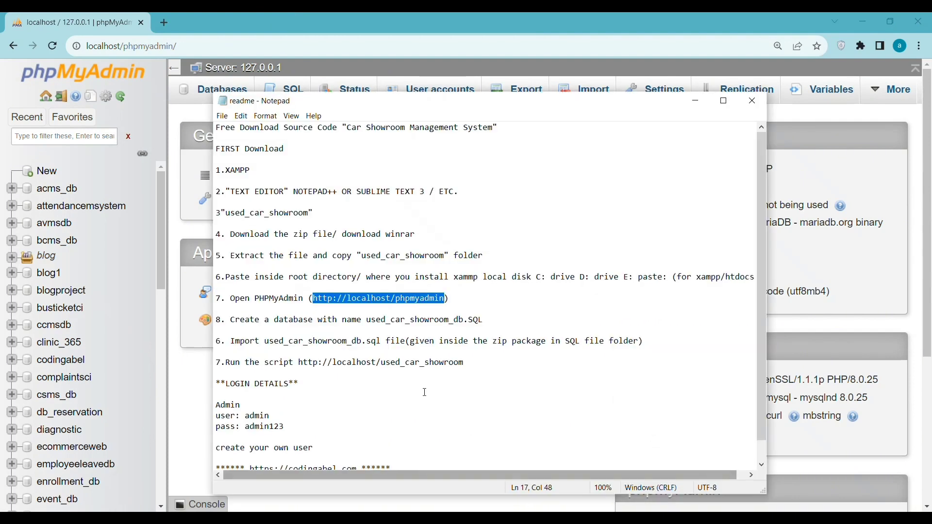
left_click_drag(226, 320, 337, 322)
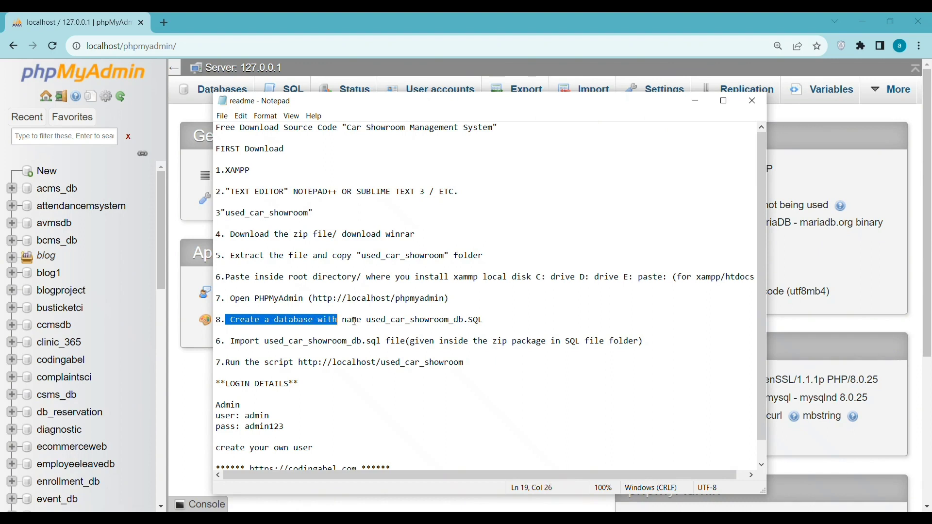
left_click_drag(367, 321, 465, 323)
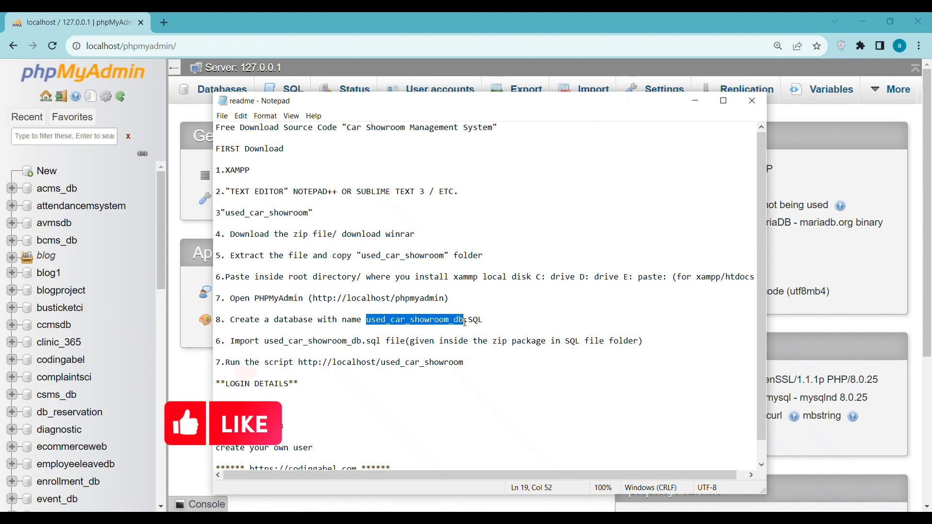
right_click(460, 321)
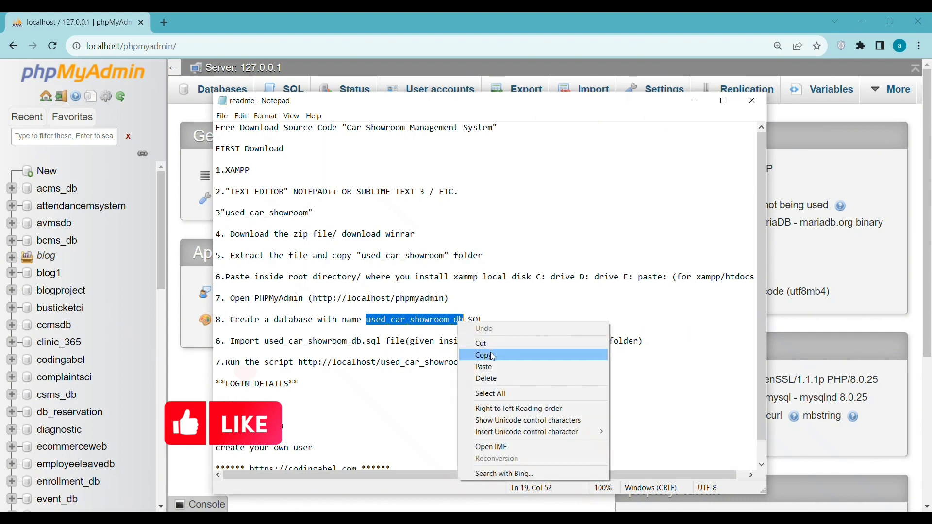
left_click(462, 354)
left_click(194, 372)
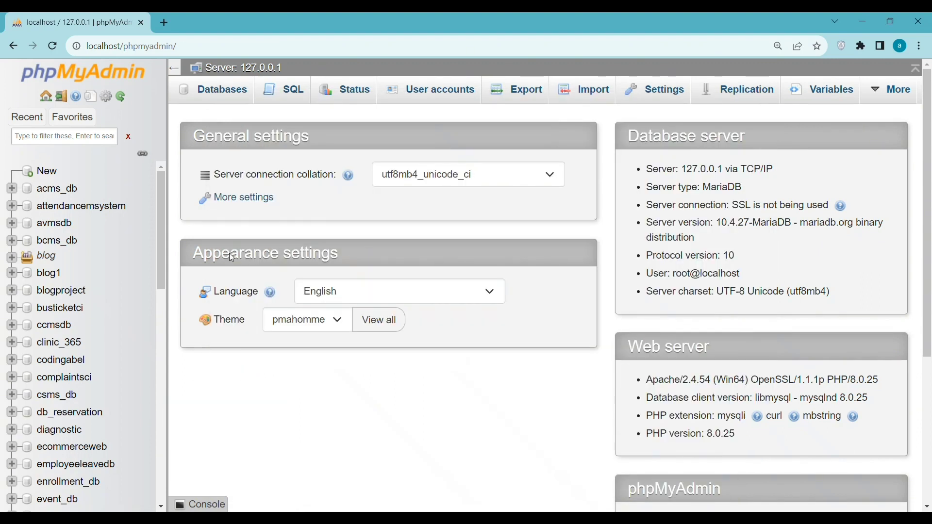
Step: Paste used_car_showroom_db as the new database name on the Databases page and create it
left_click(227, 99)
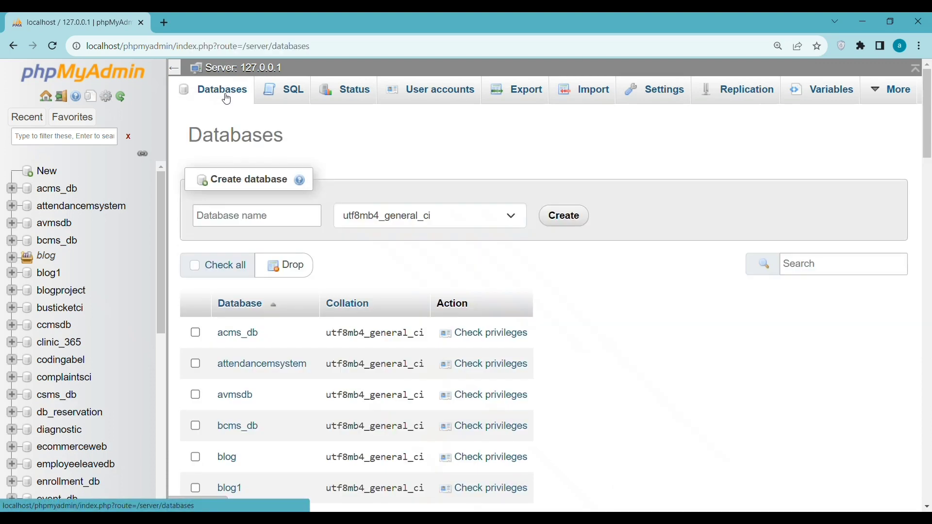
left_click(200, 215)
right_click(205, 214)
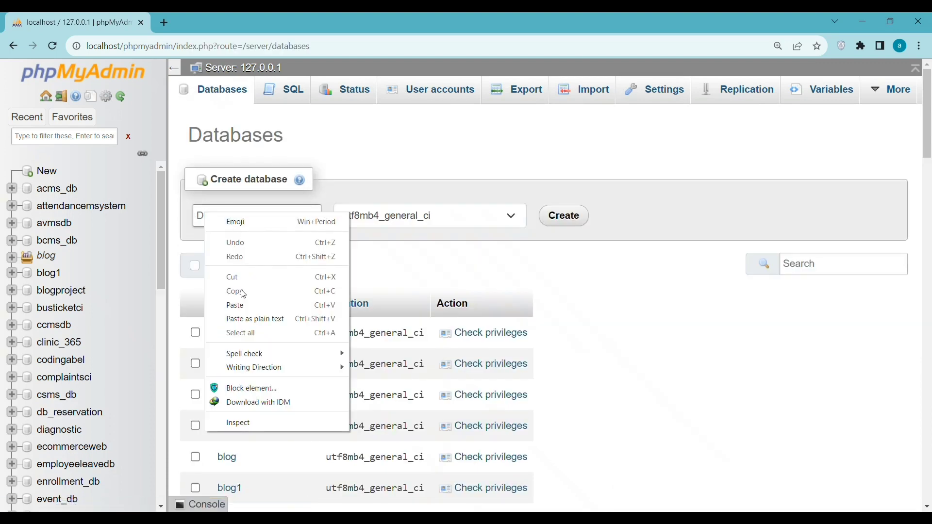
left_click(240, 306)
left_click(572, 218)
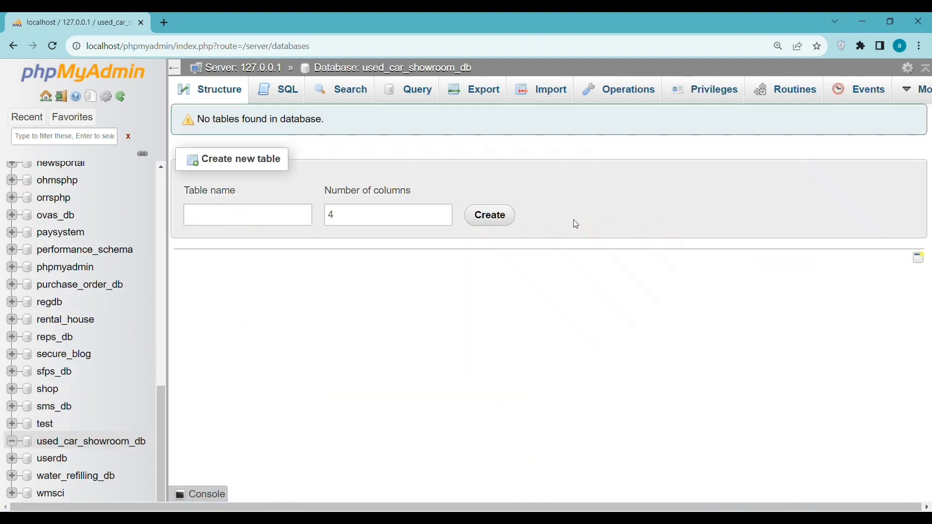
key("alt+Tab")
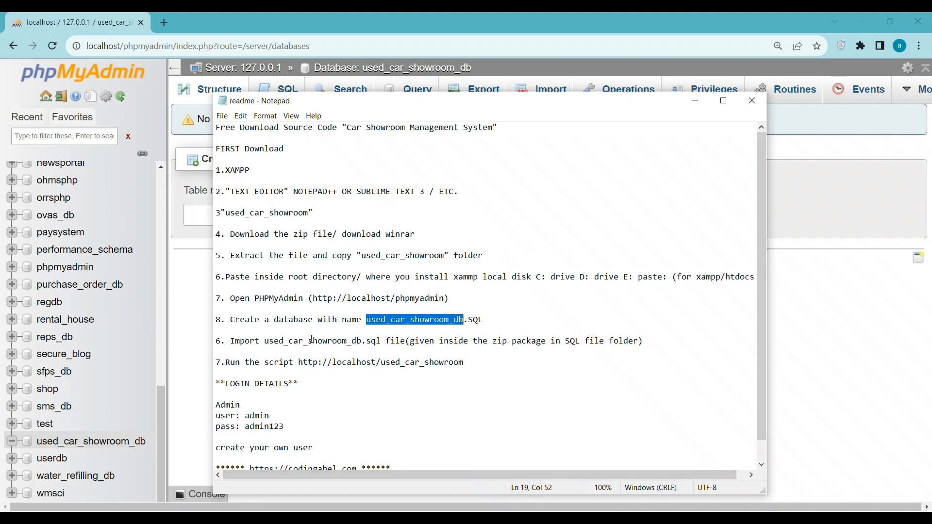
left_click_drag(268, 340, 337, 341)
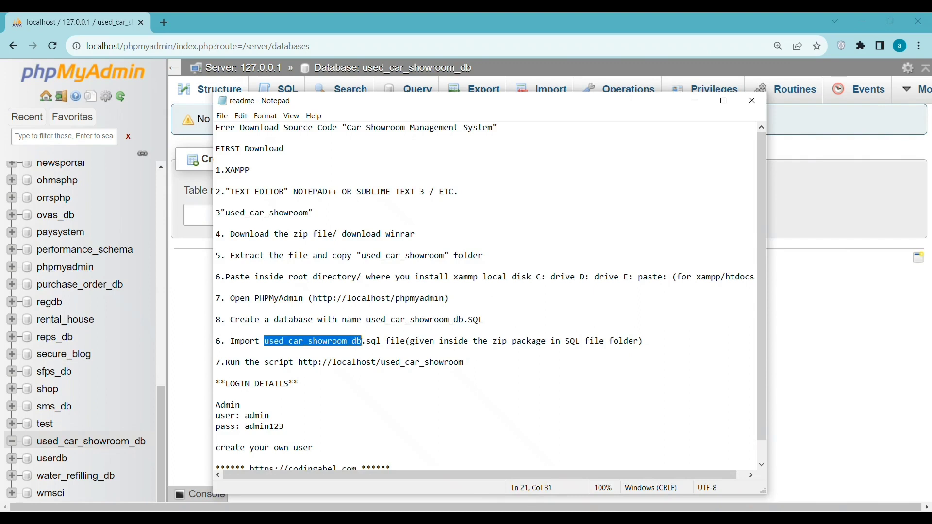
right_click(349, 345)
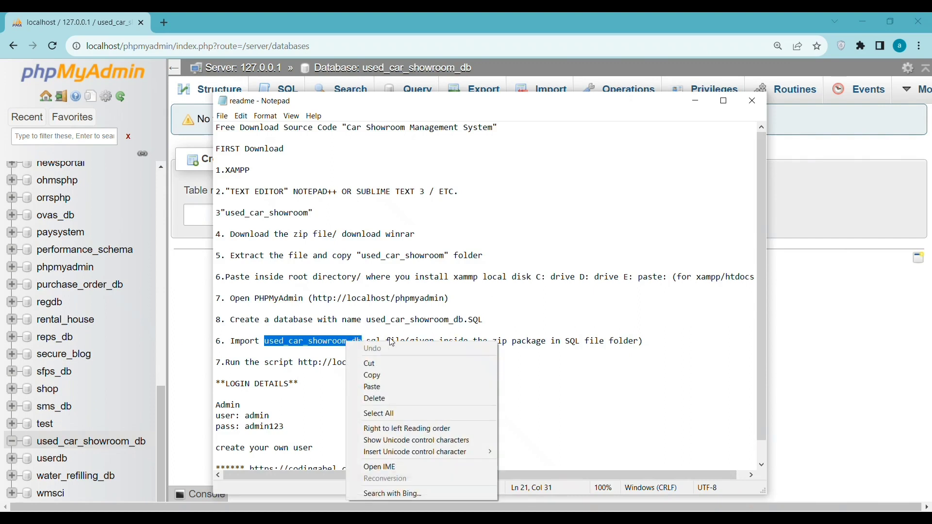
left_click(384, 376)
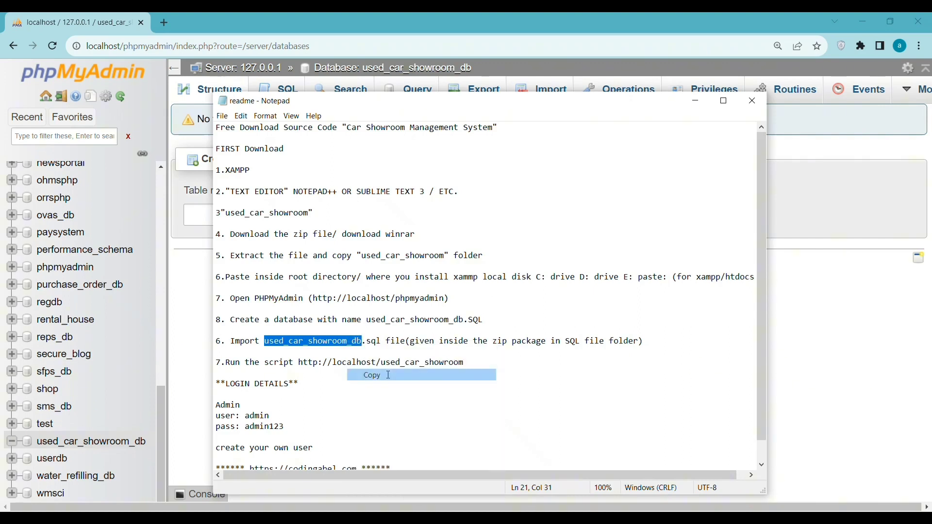
left_click(190, 317)
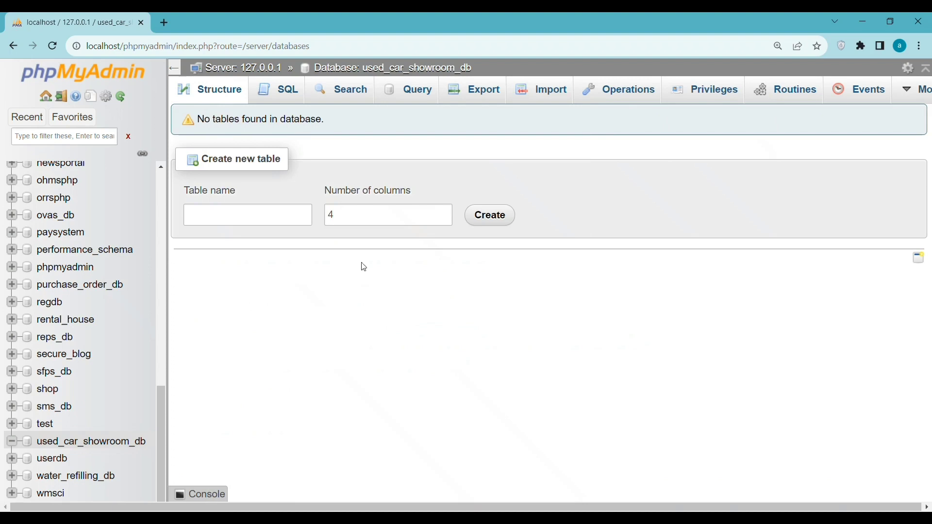
Step: Import htdocs/used_car_showroom/database/used_car_showroom_db.sql through phpMyAdmin's Import tab
left_click(562, 91)
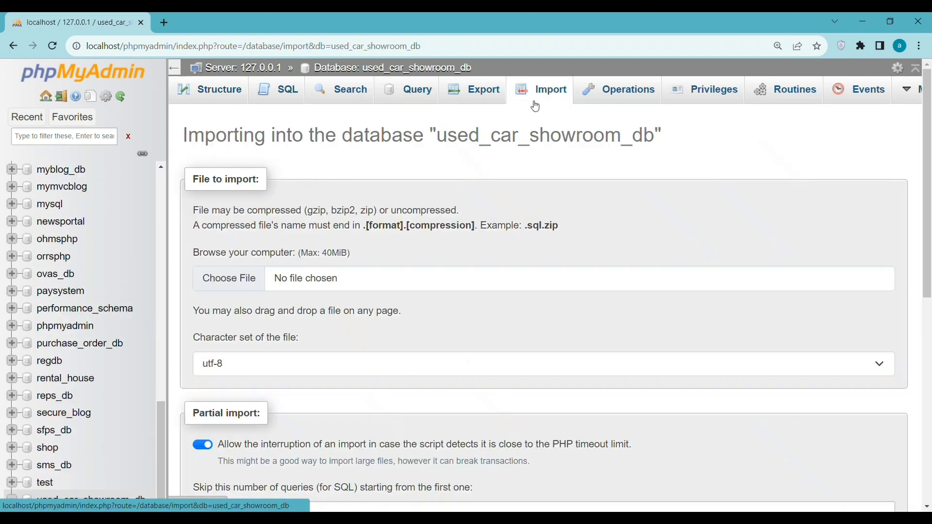
left_click(229, 282)
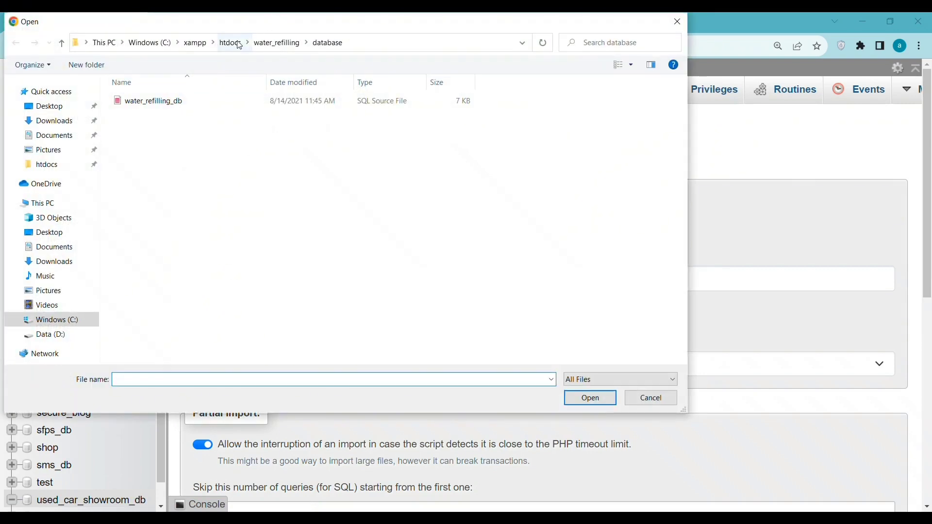
left_click(233, 42)
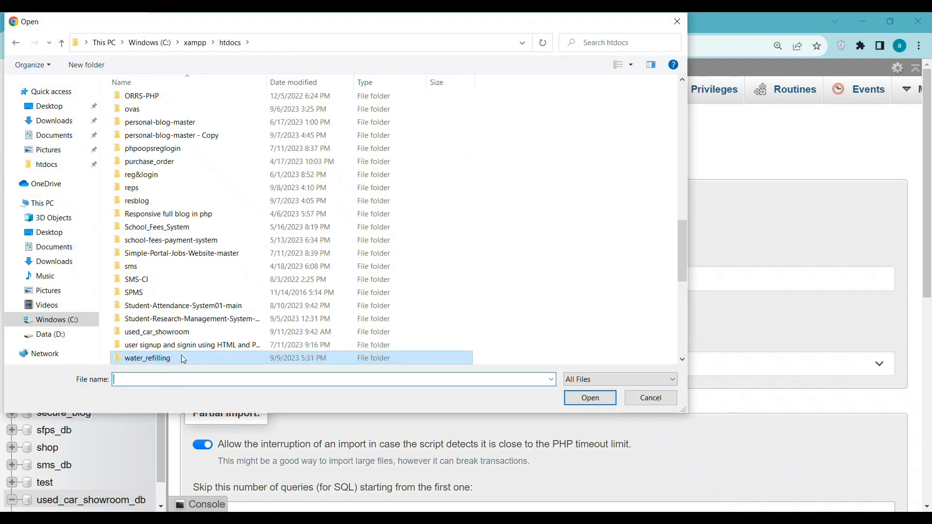
scroll(180, 367, "down", 1)
double_click(148, 292)
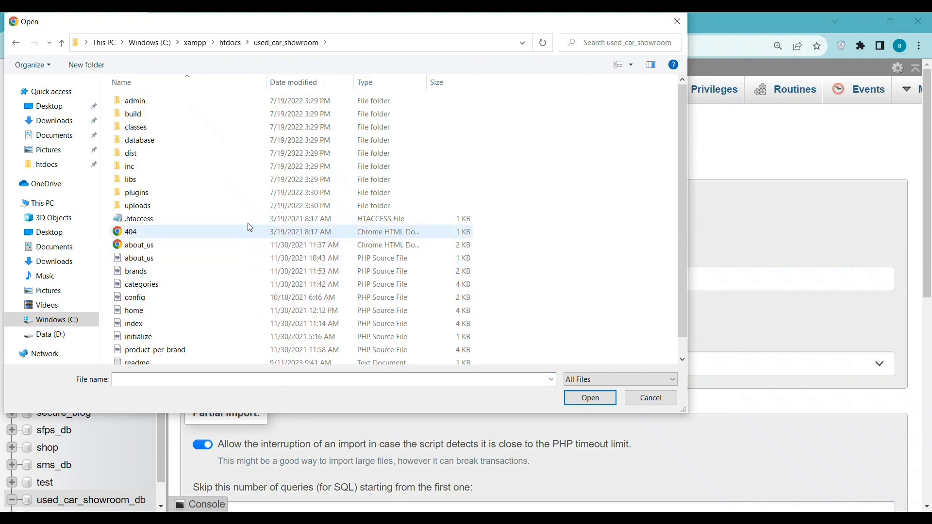
double_click(204, 141)
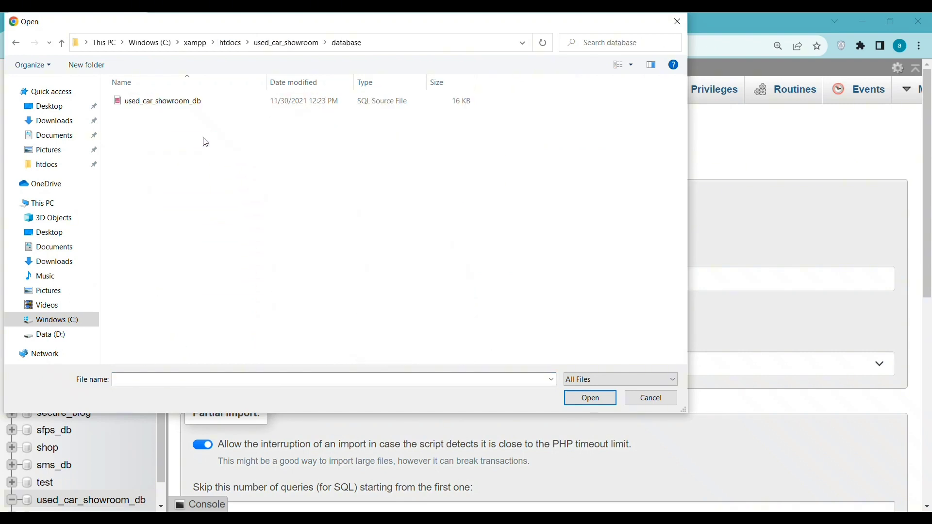
left_click(185, 102)
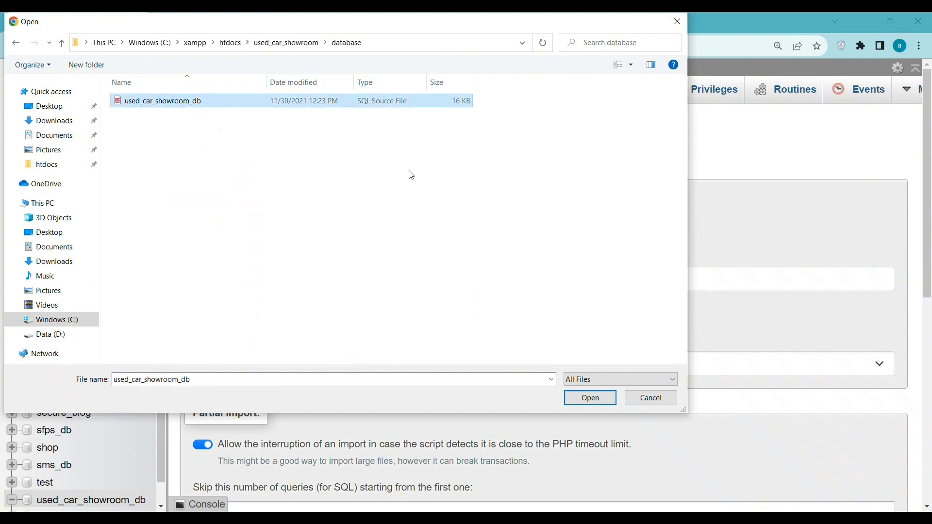
left_click(593, 400)
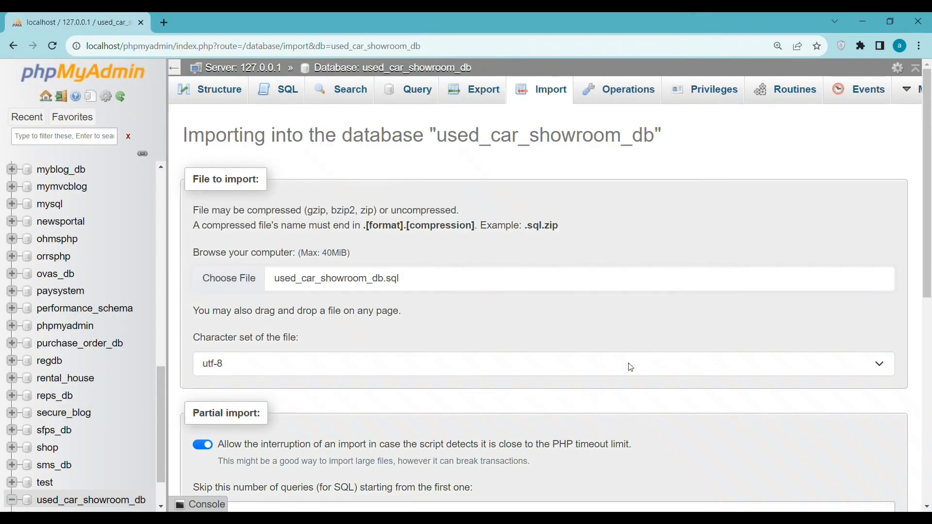
left_click_drag(929, 175, 908, 410)
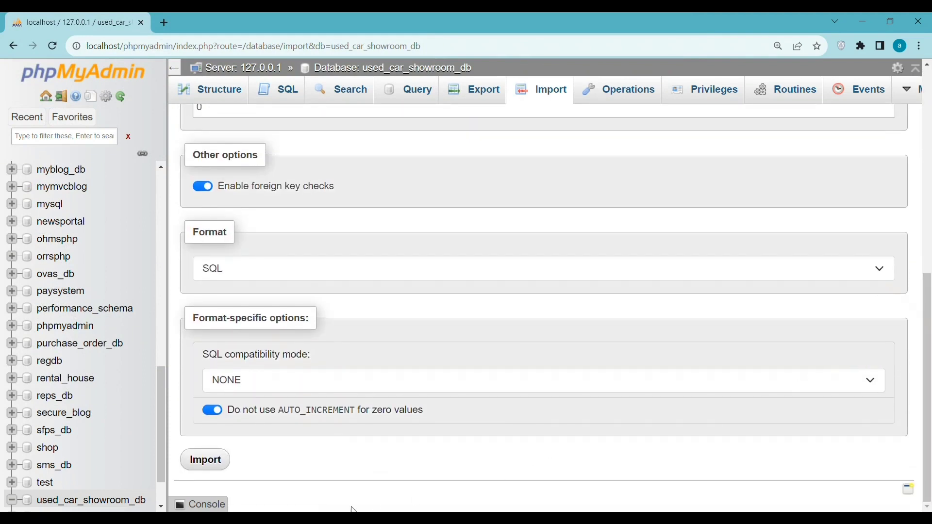
left_click(205, 461)
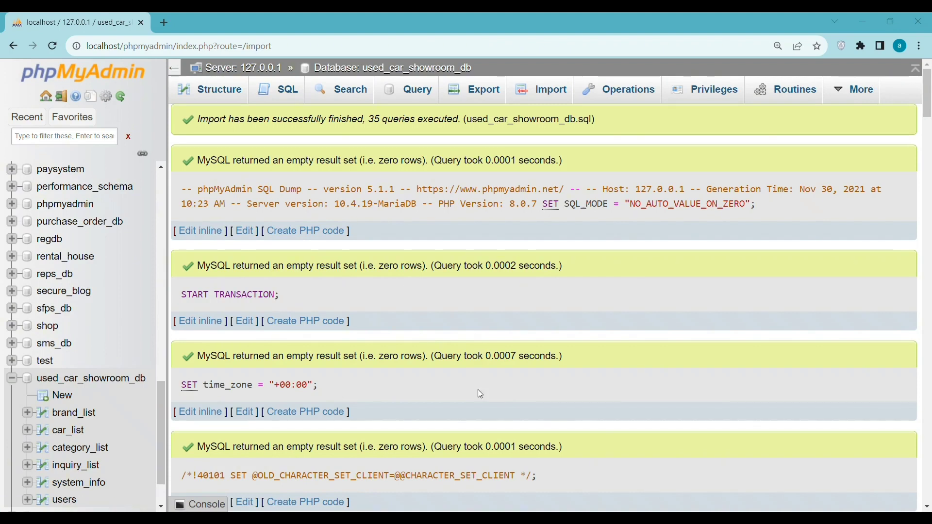
left_click(165, 22)
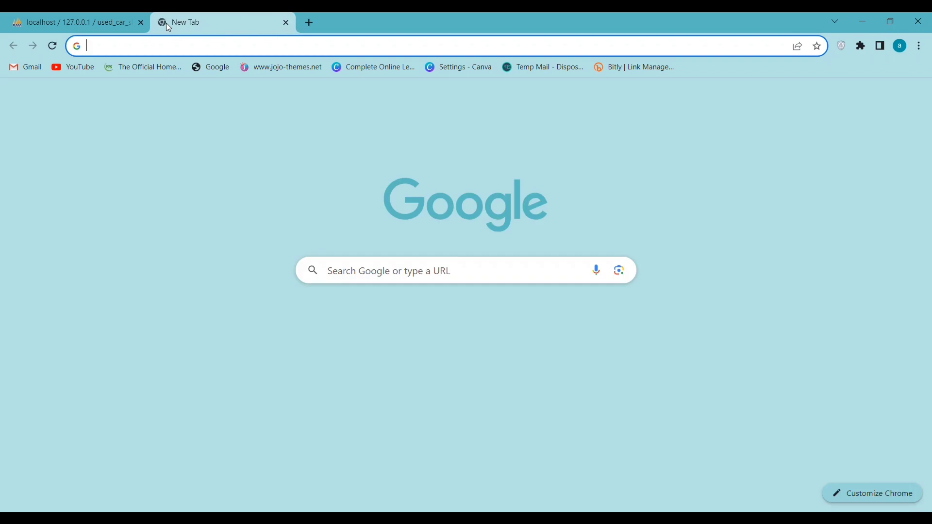
left_click(856, 18)
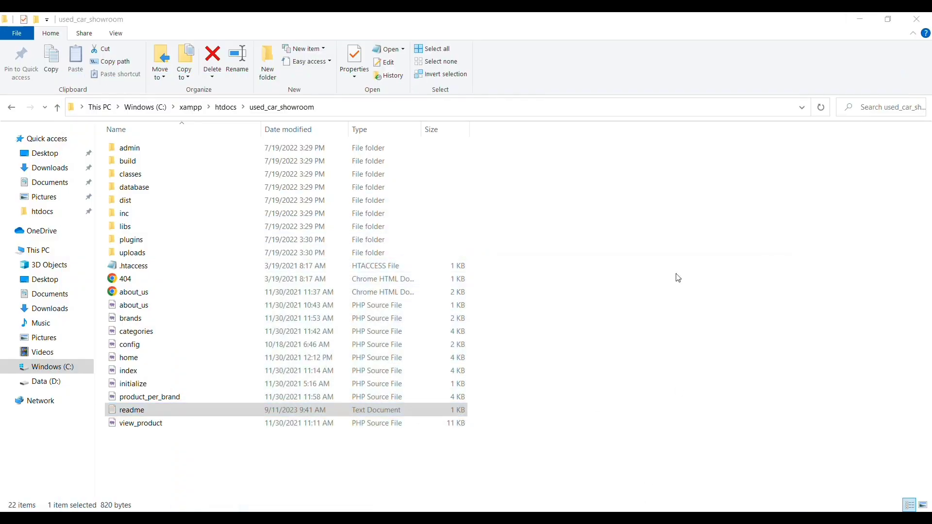
left_click(620, 517)
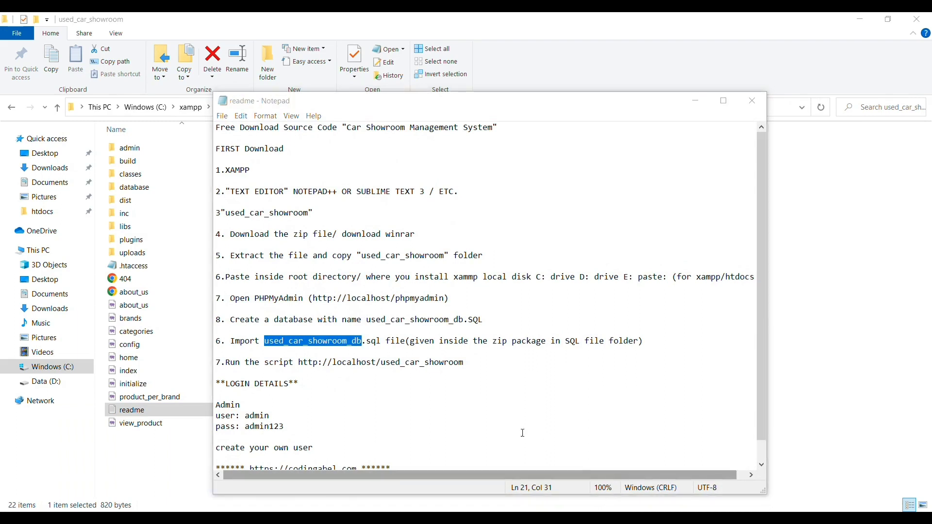
left_click_drag(299, 363, 471, 358)
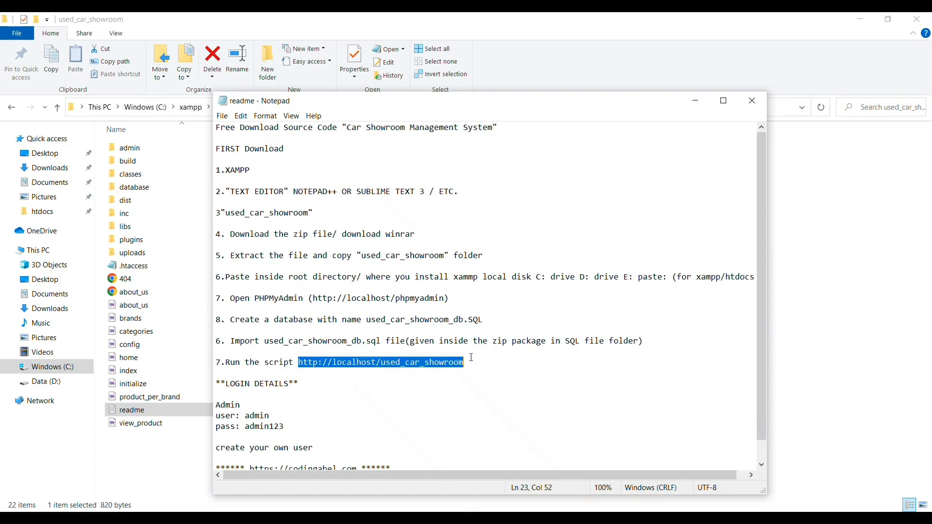
right_click(440, 364)
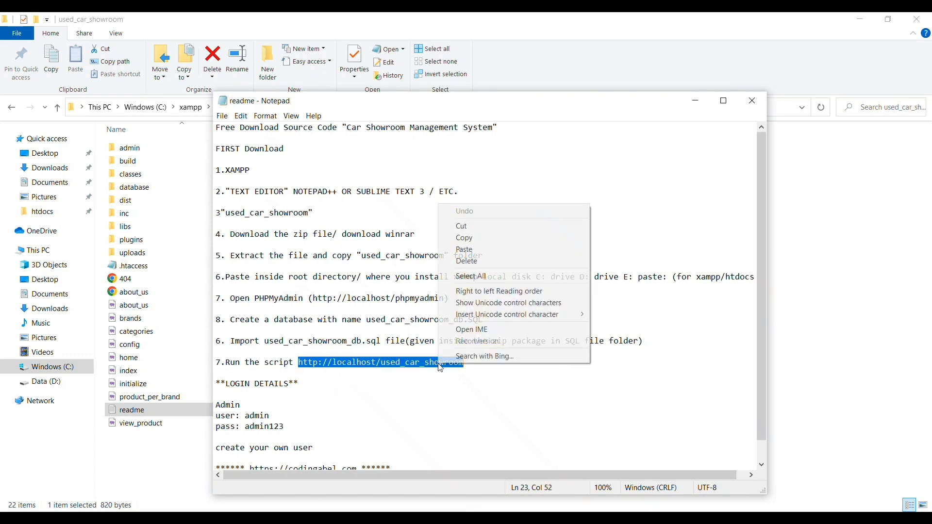
left_click(459, 238)
key("alt+Tab")
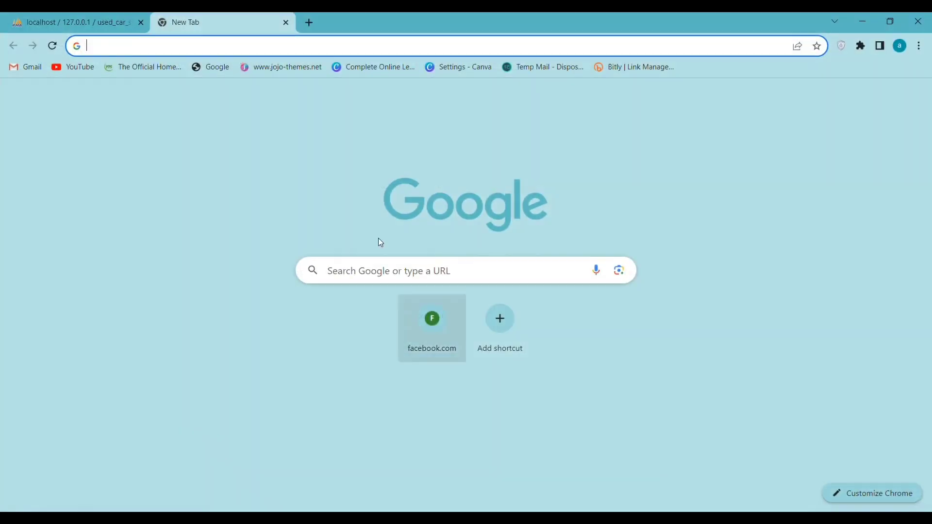
right_click(122, 50)
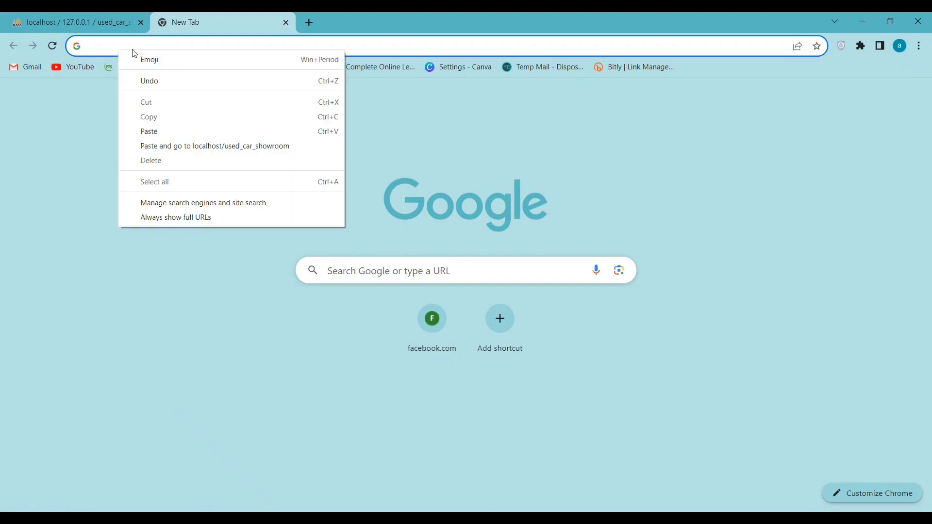
left_click(161, 135)
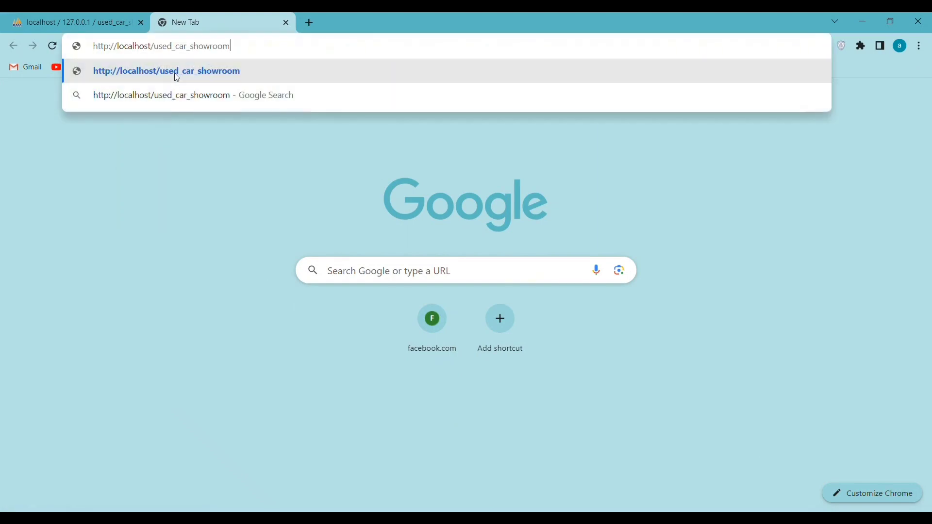
Step: Load the local showroom site and scroll through the home page car listings
left_click(176, 69)
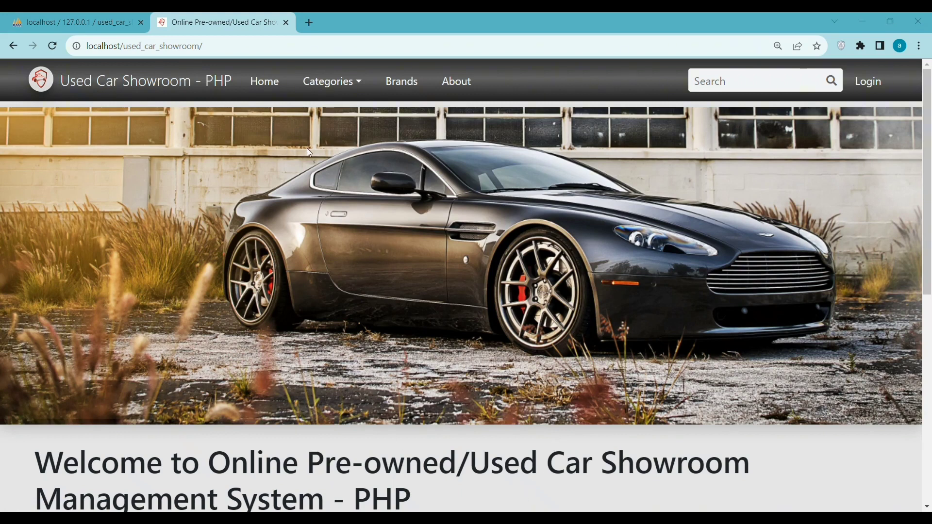
scroll(308, 150, "down", 1)
scroll(308, 150, "down", 4)
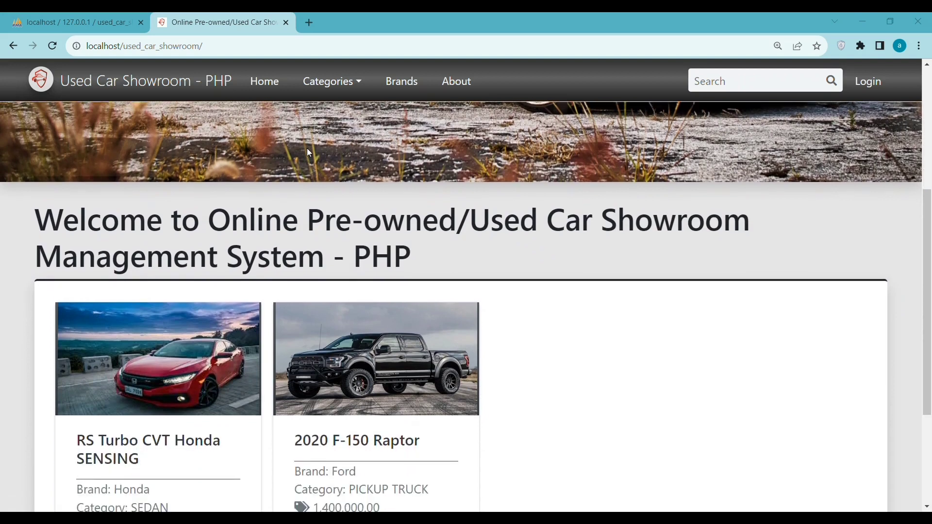
scroll(309, 153, "down", 4)
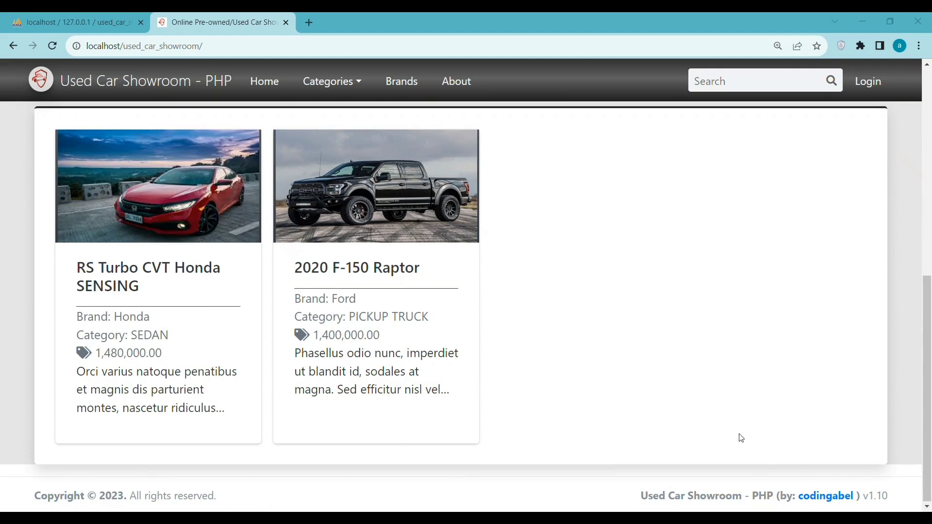
scroll(624, 354, "up", 5)
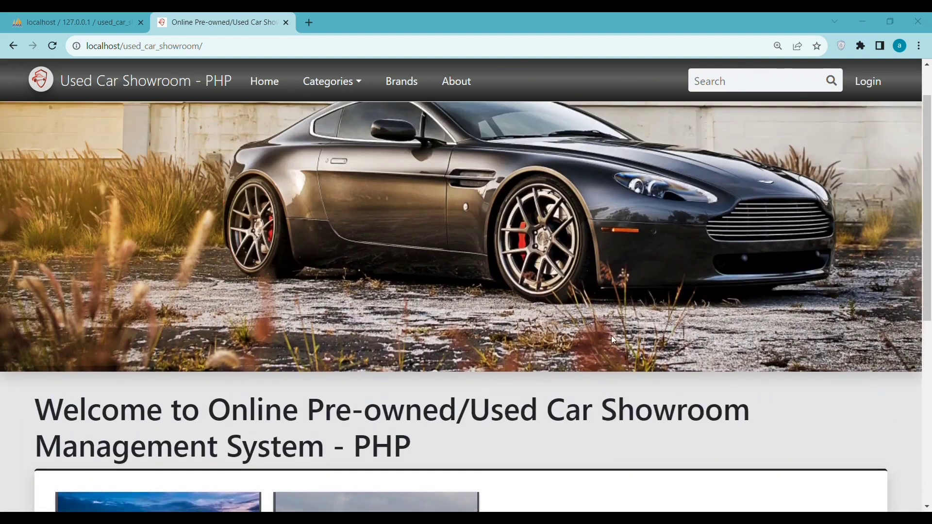
scroll(611, 336, "down", 7)
Step: Open the 2020 RS Turbo CVT Honda SENSING car details and scroll through them
left_click(109, 274)
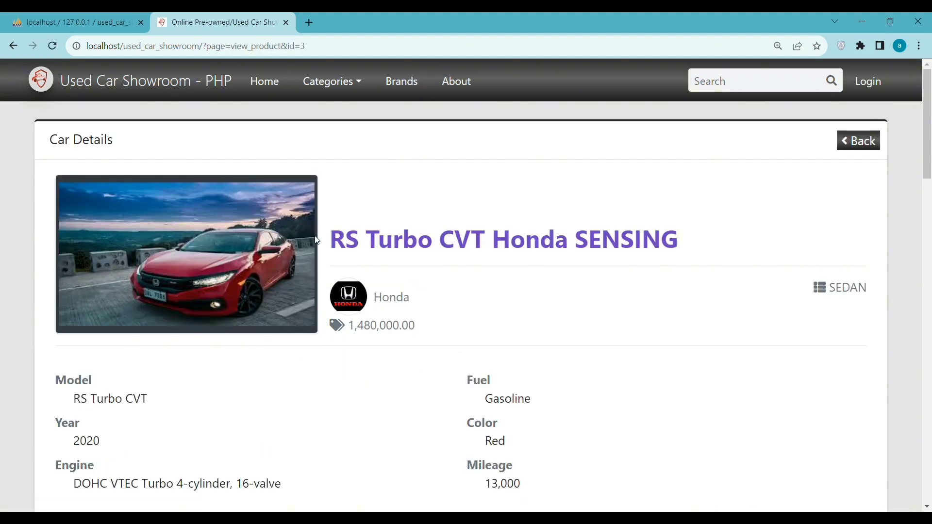
scroll(316, 240, "down", 1)
scroll(317, 239, "up", 1)
scroll(316, 240, "down", 1)
scroll(317, 240, "down", 3)
scroll(317, 241, "up", 4)
scroll(547, 292, "down", 10)
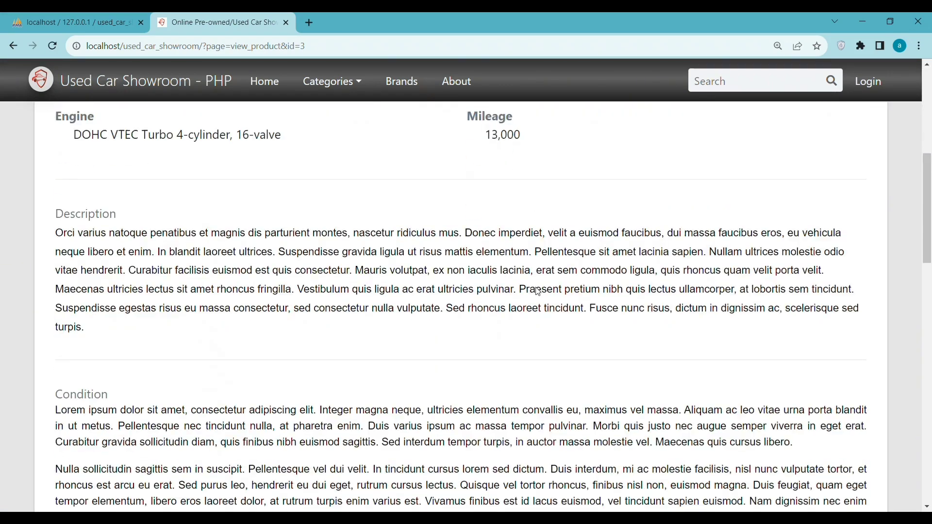
scroll(537, 287, "down", 7)
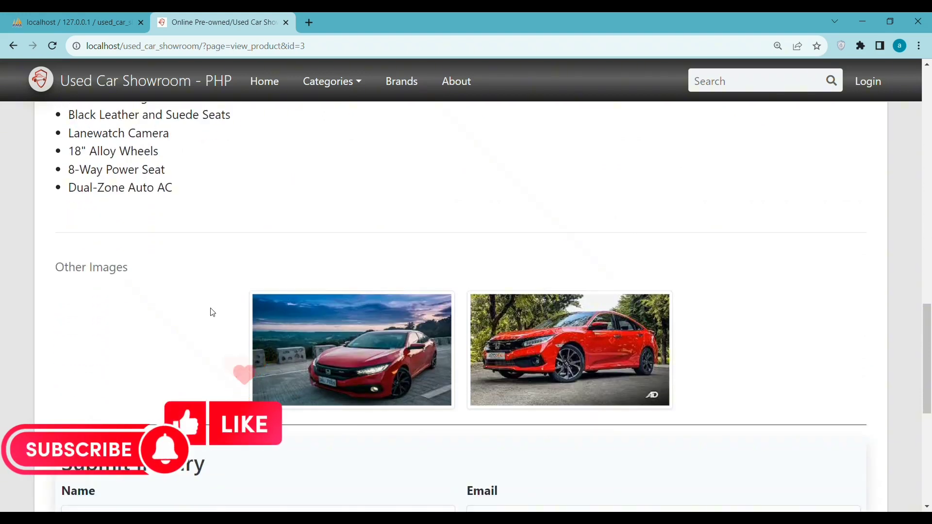
scroll(148, 359, "down", 3)
scroll(217, 322, "down", 4)
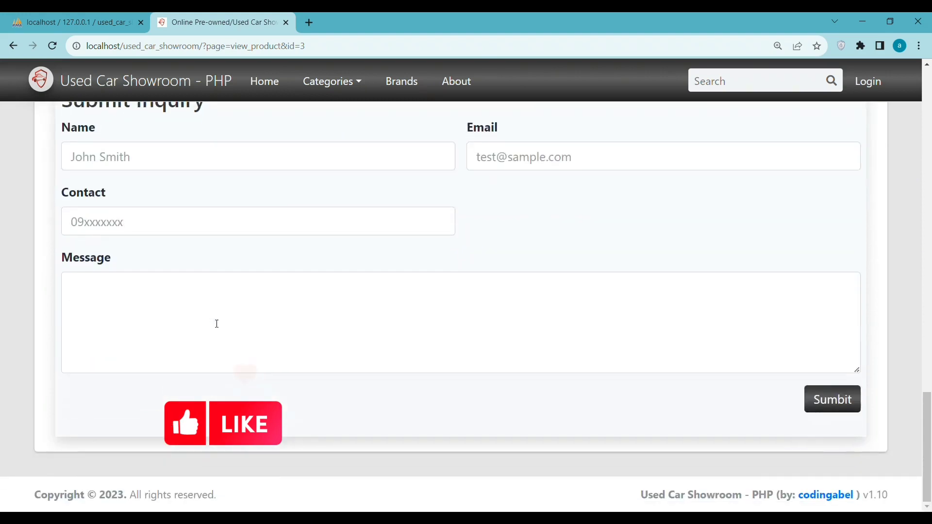
scroll(470, 322, "up", 15)
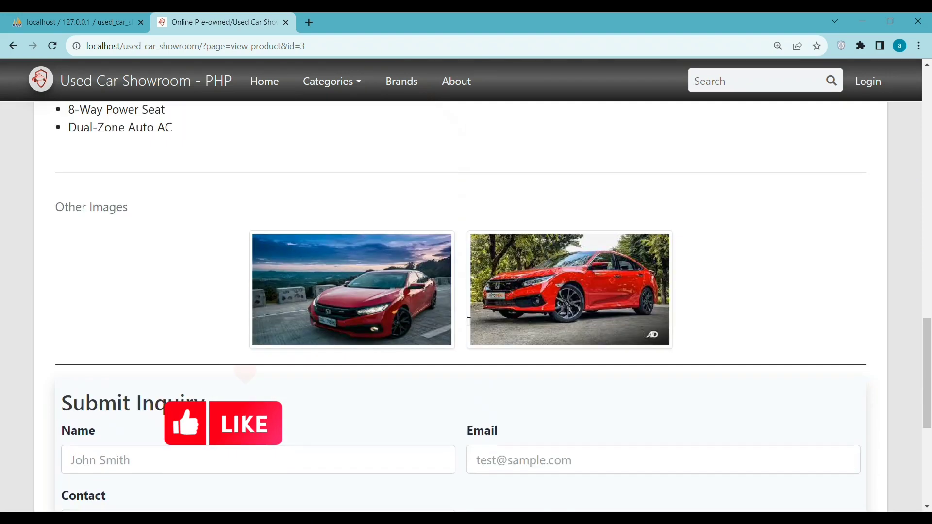
scroll(410, 308, "up", 8)
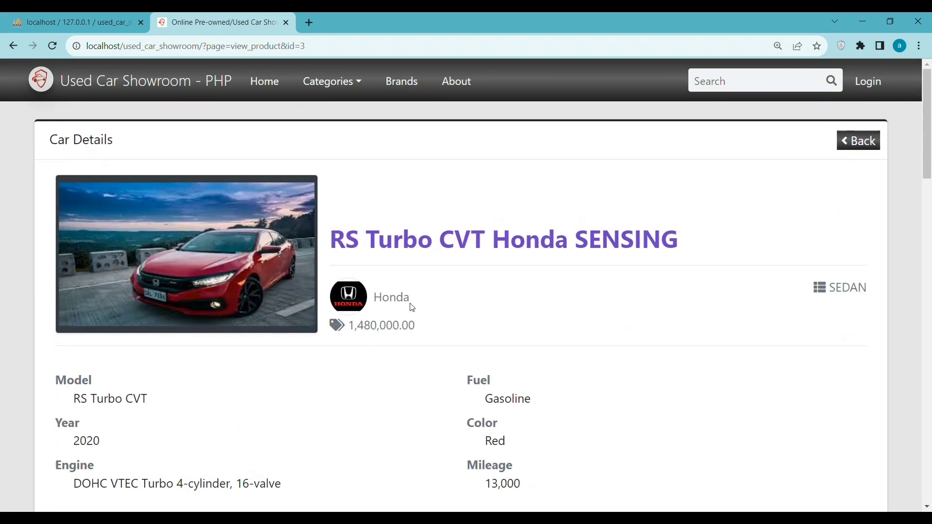
Step: View the 2020 F-150 Raptor details, then return home and open the Categories dropdown
left_click(856, 141)
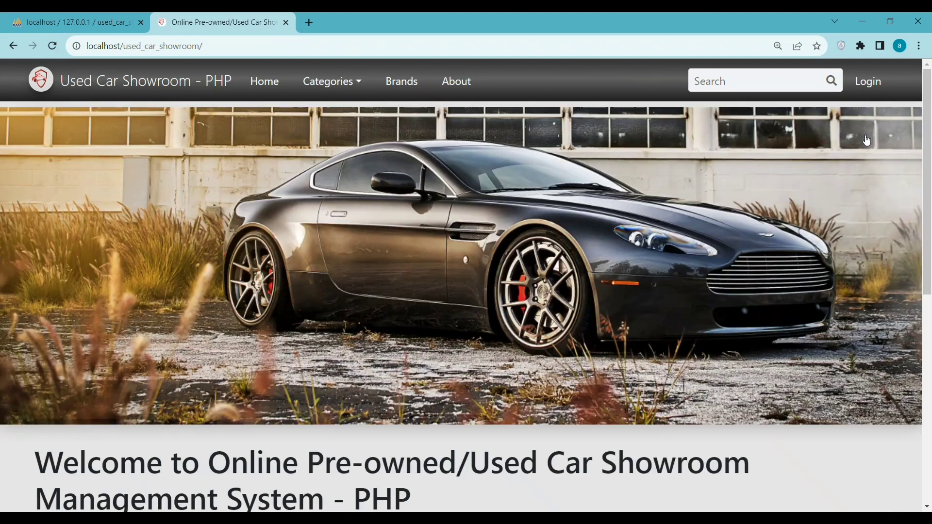
scroll(529, 197, "down", 5)
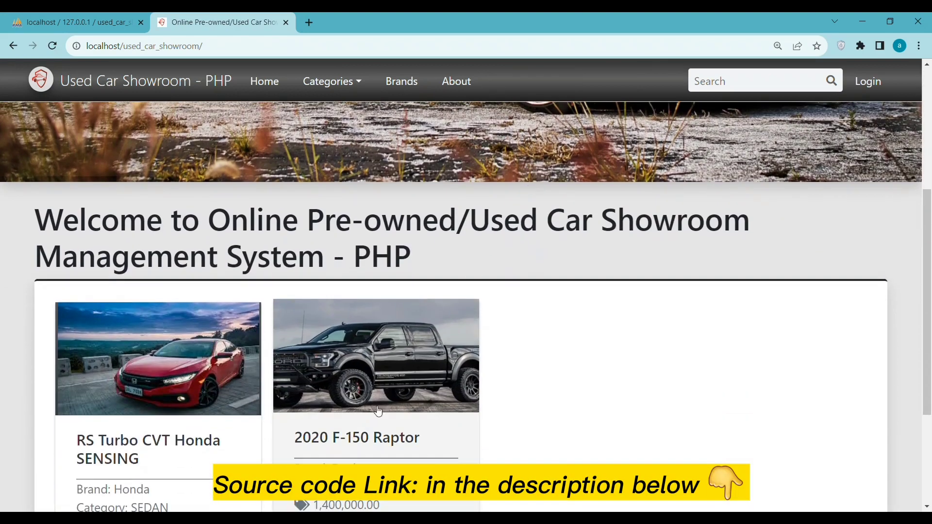
scroll(375, 427, "down", 3)
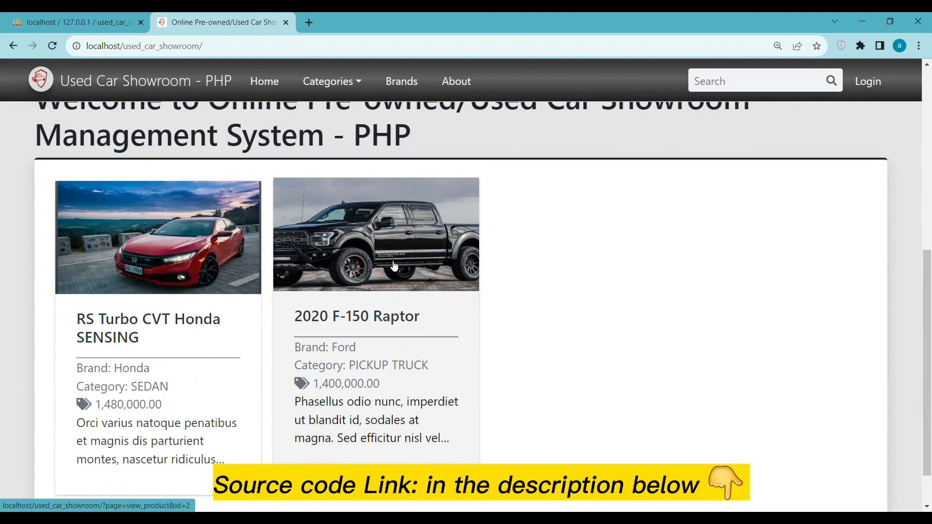
left_click(394, 266)
scroll(394, 266, "down", 6)
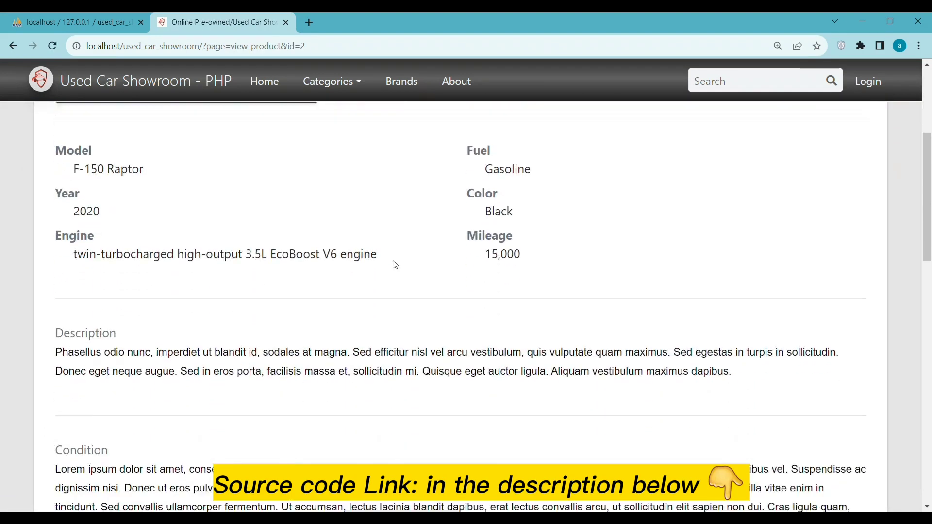
scroll(395, 265, "down", 8)
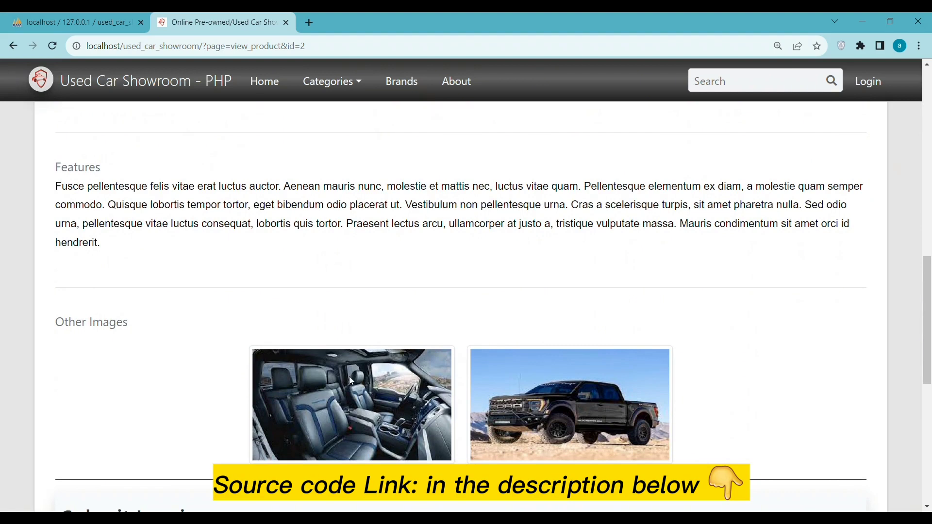
scroll(560, 400, "down", 7)
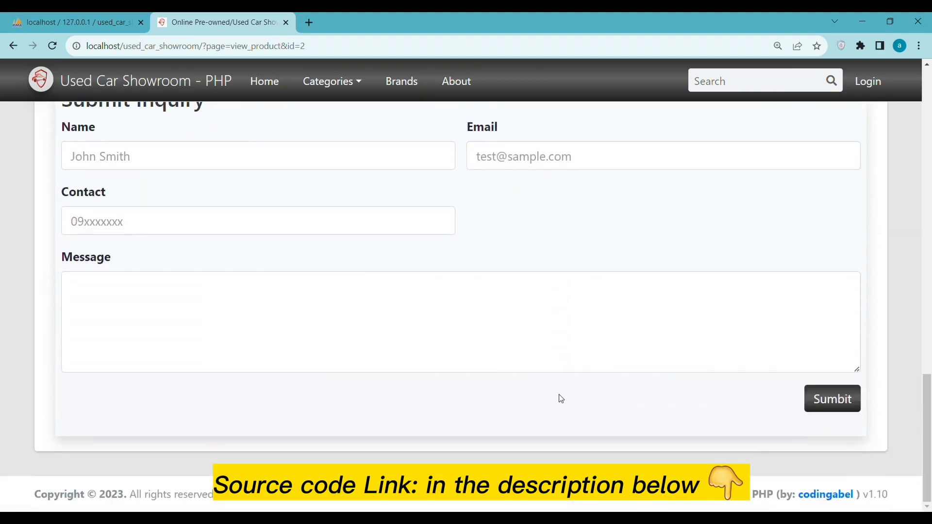
scroll(561, 398, "up", 20)
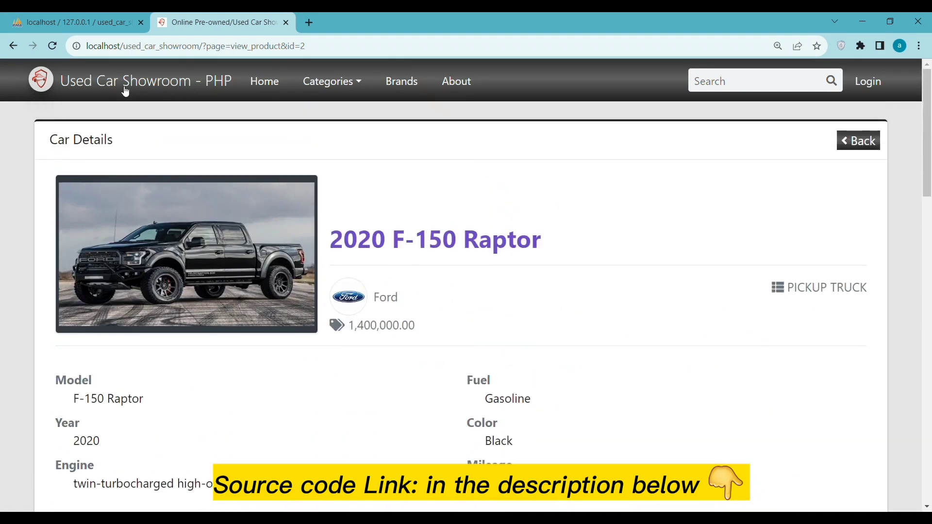
left_click(266, 82)
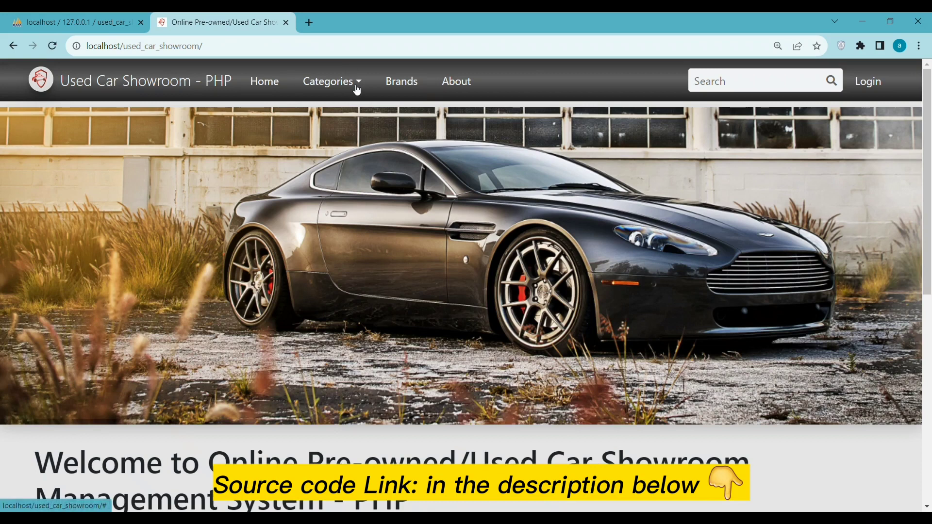
left_click(358, 90)
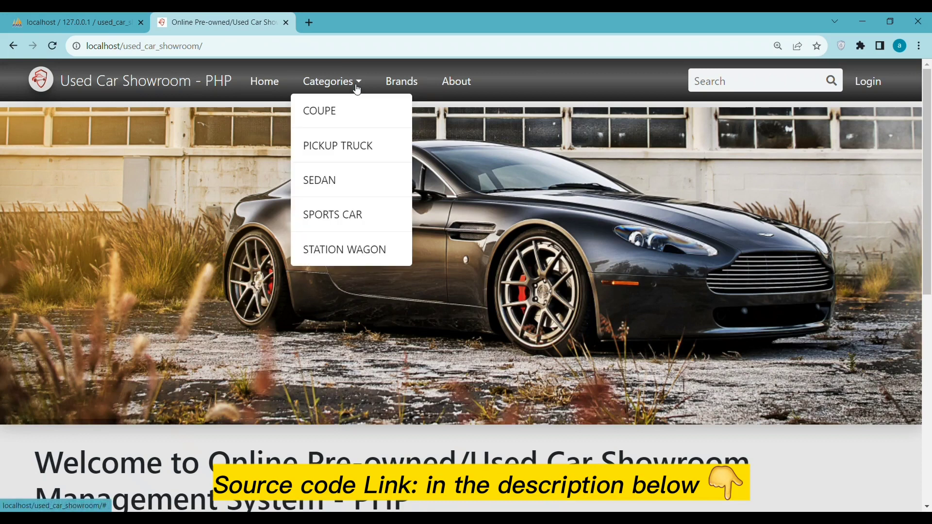
Step: Browse the COUPE and PICKUP TRUCK category pages from the Categories menu
scroll(358, 89, "down", 2)
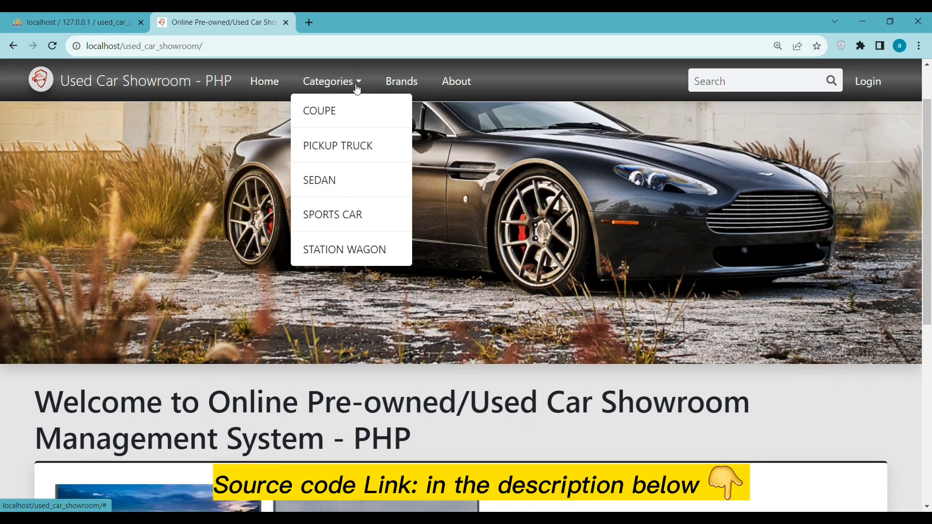
scroll(358, 89, "up", 2)
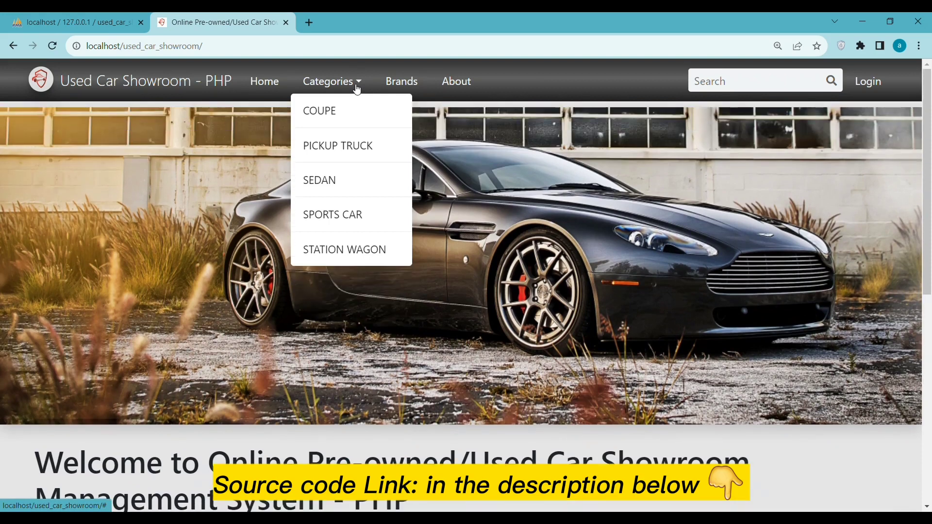
left_click(316, 115)
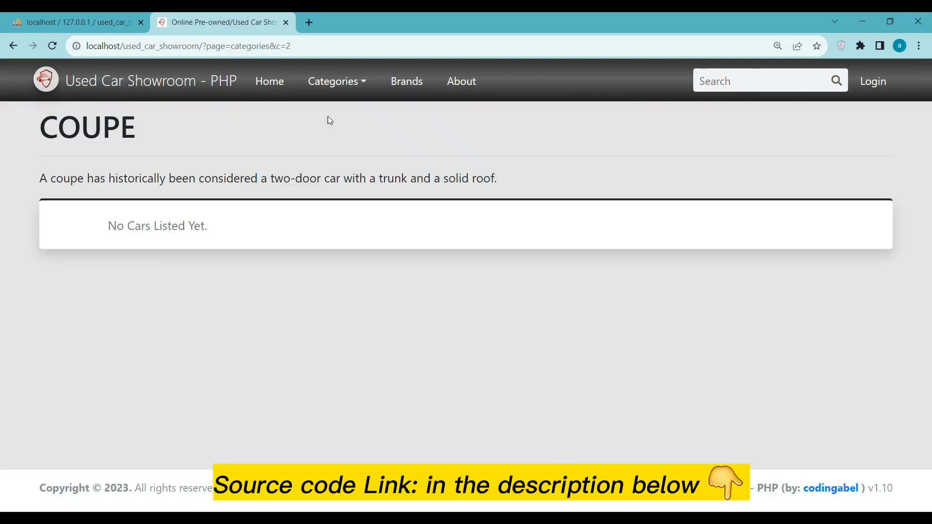
left_click(361, 82)
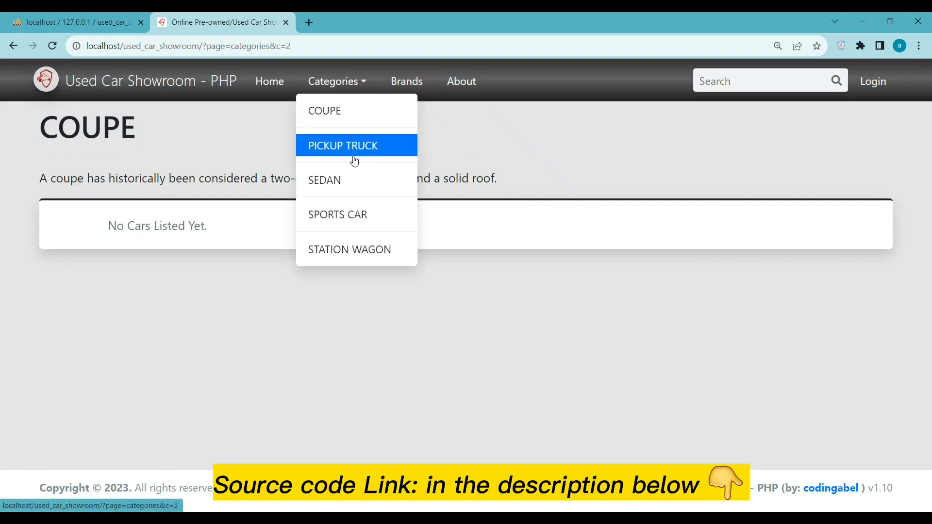
left_click(353, 156)
left_click(351, 84)
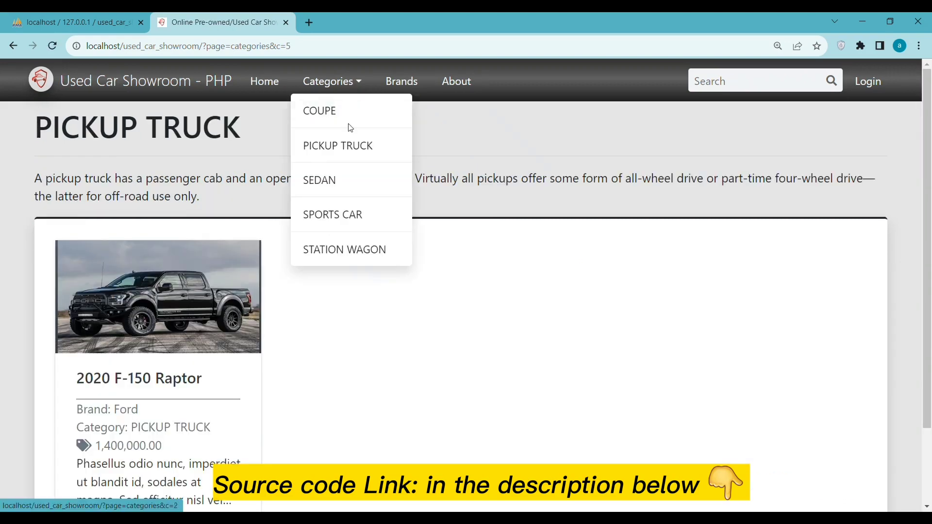
left_click(302, 154)
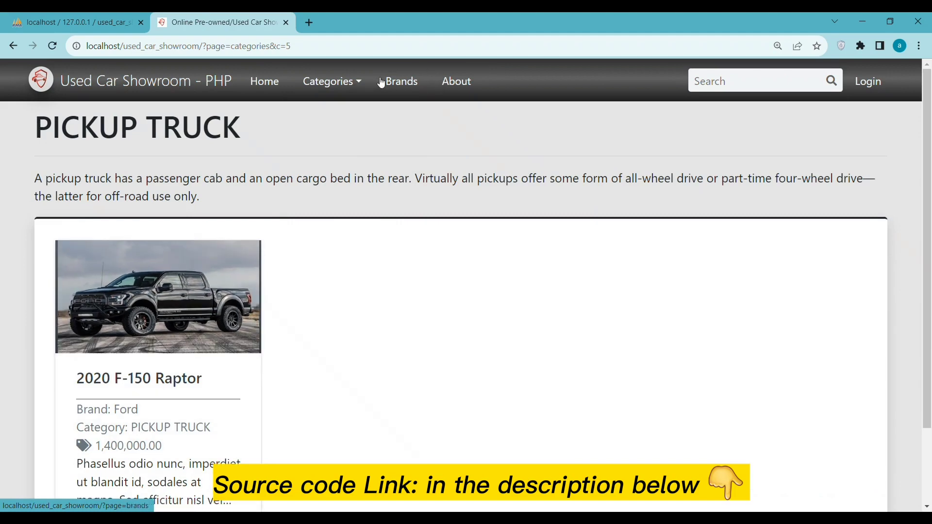
Step: View the SEDAN, SPORTS CAR and STATION WAGON categories, then go to the Brands page
left_click(361, 83)
left_click(322, 189)
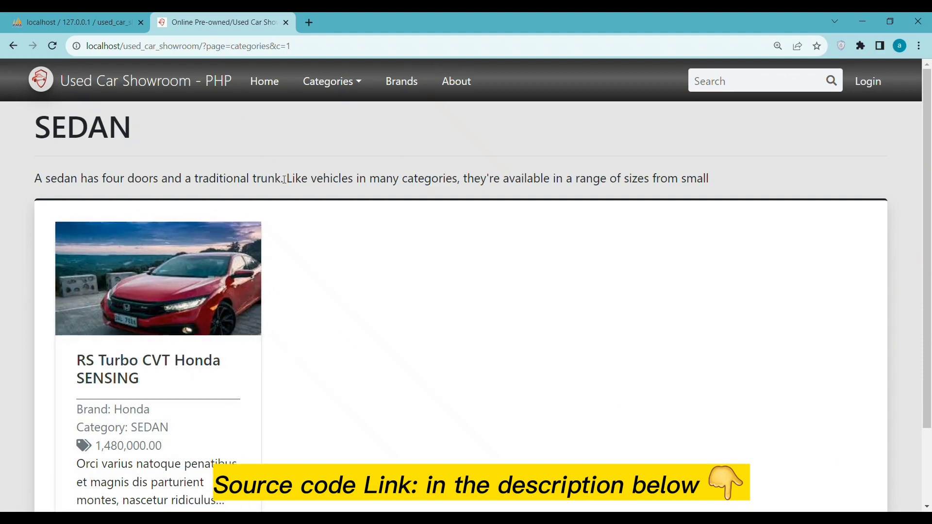
left_click(353, 83)
left_click(335, 226)
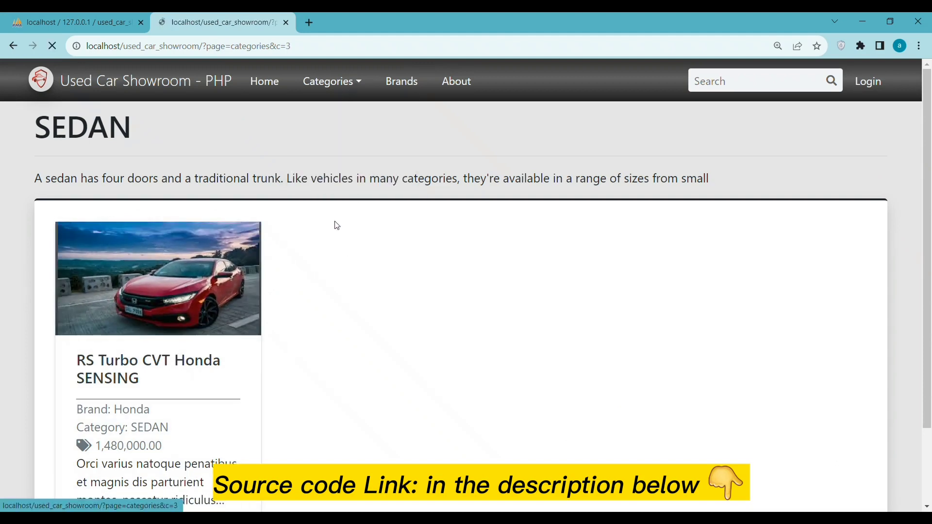
left_click(361, 91)
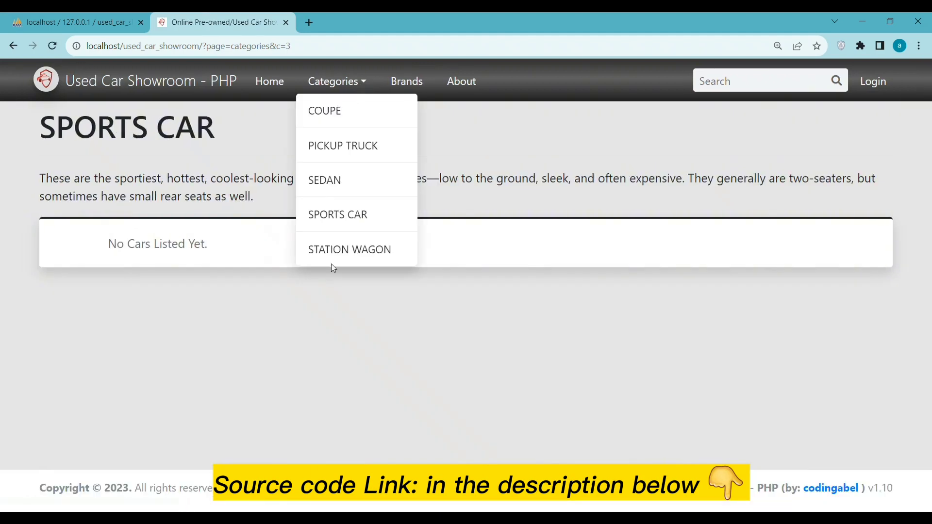
left_click(333, 255)
left_click(395, 81)
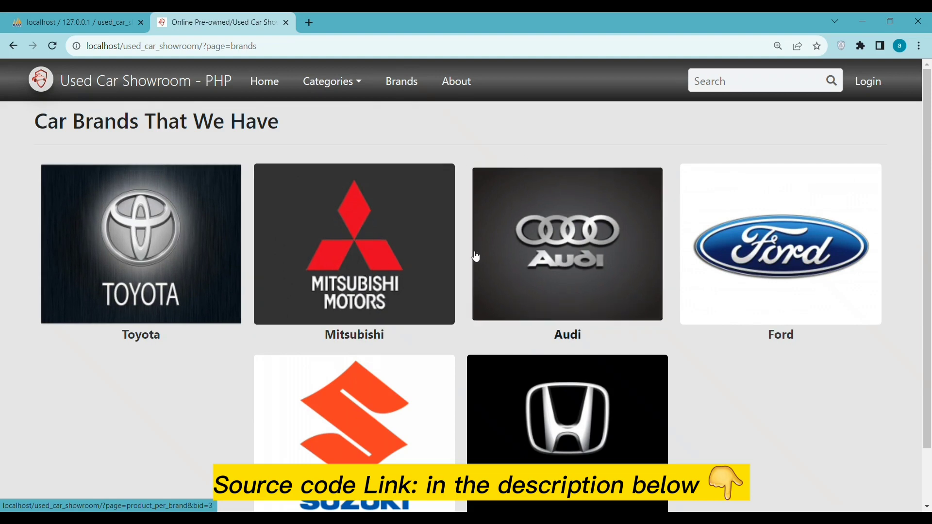
Step: View the Mitsubishi and Toyota brand pages and About Us, then go to the admin login page
scroll(400, 252, "down", 1)
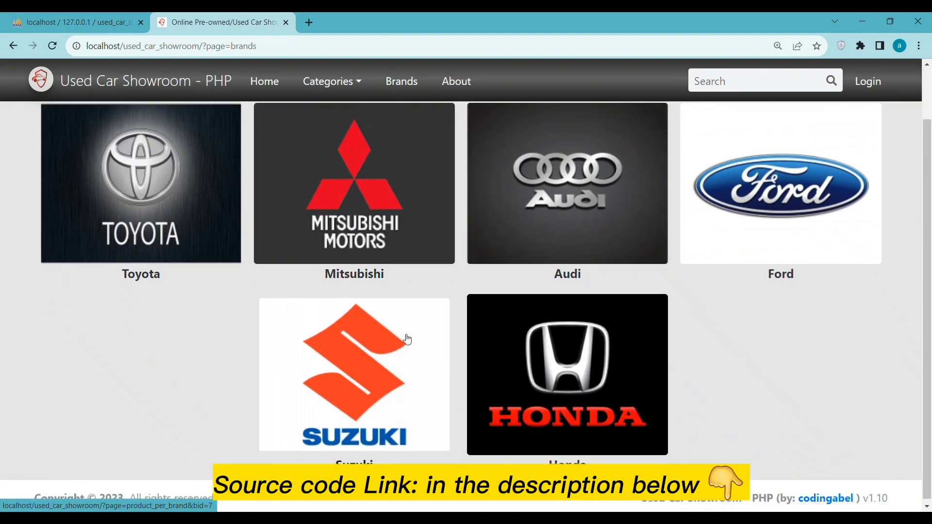
scroll(511, 325, "up", 2)
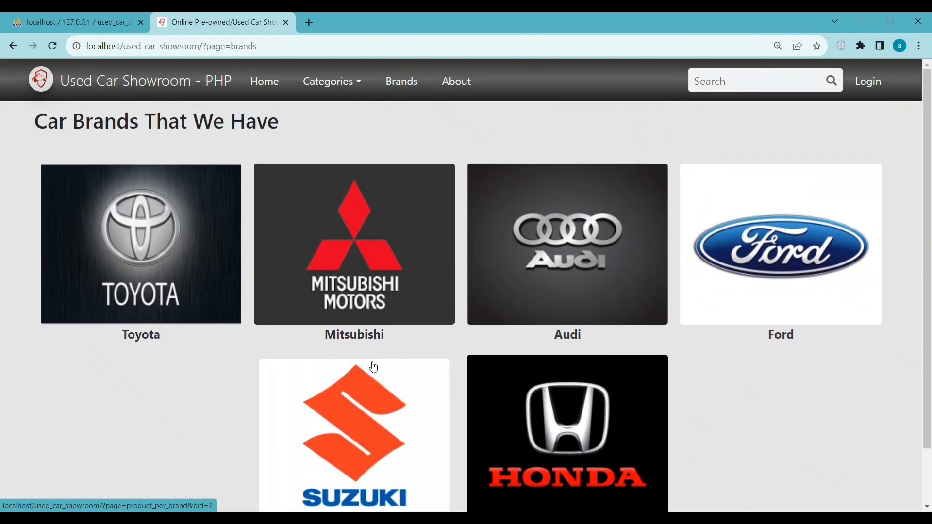
left_click(357, 261)
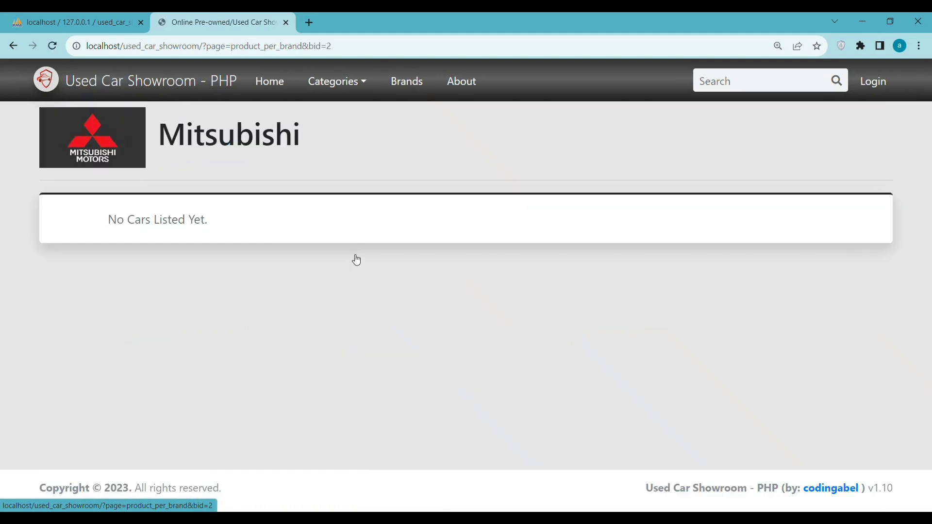
left_click(340, 80)
left_click(407, 82)
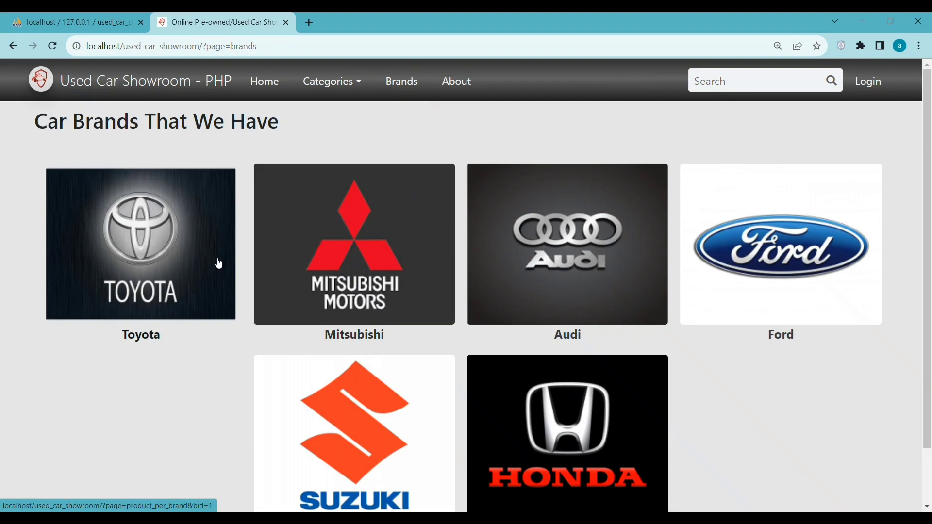
left_click(219, 263)
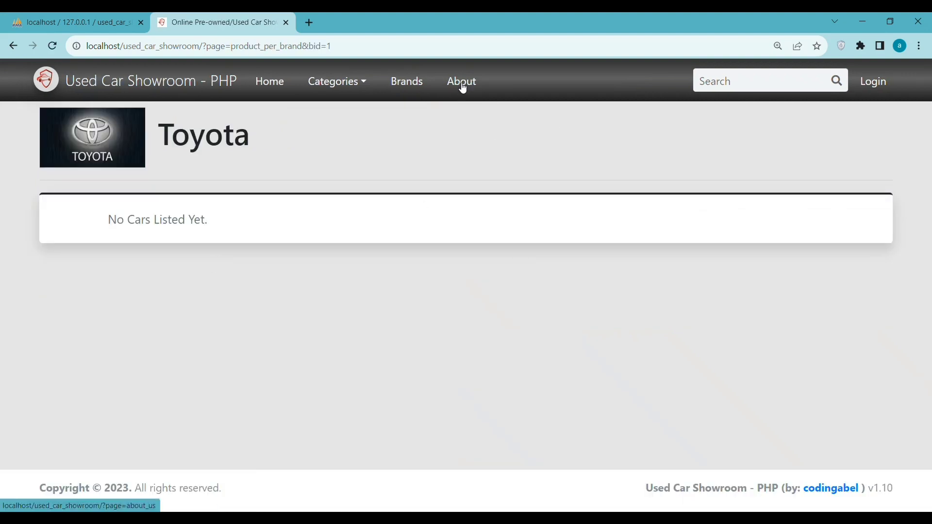
left_click(461, 84)
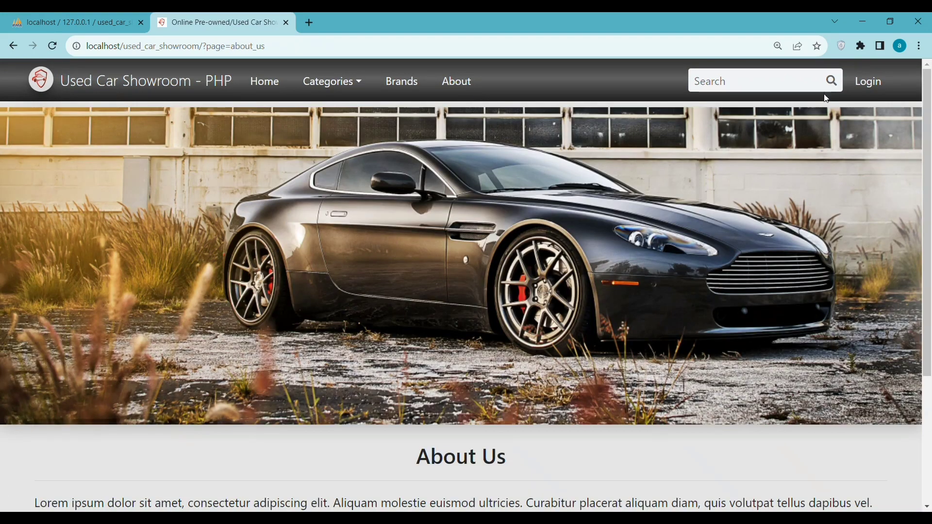
left_click(872, 82)
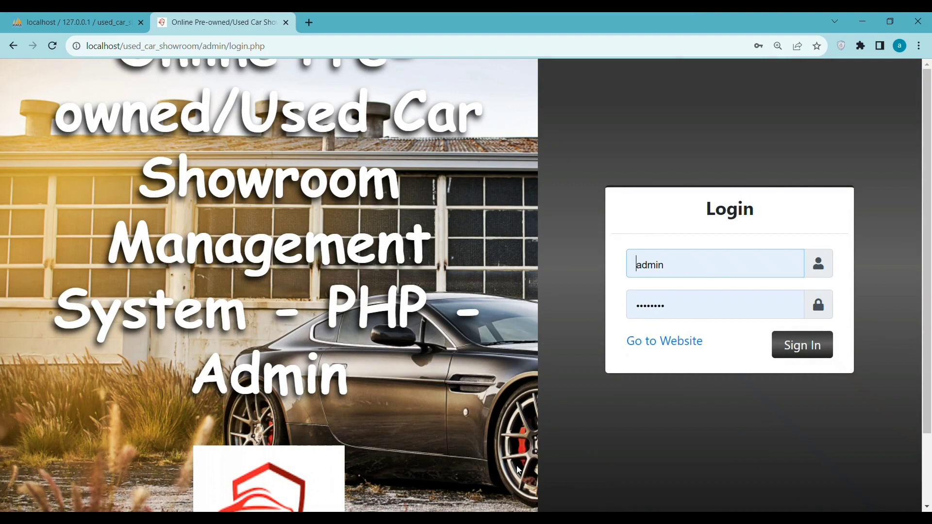
Step: Copy the admin username from the Notepad readme
key("alt+Tab")
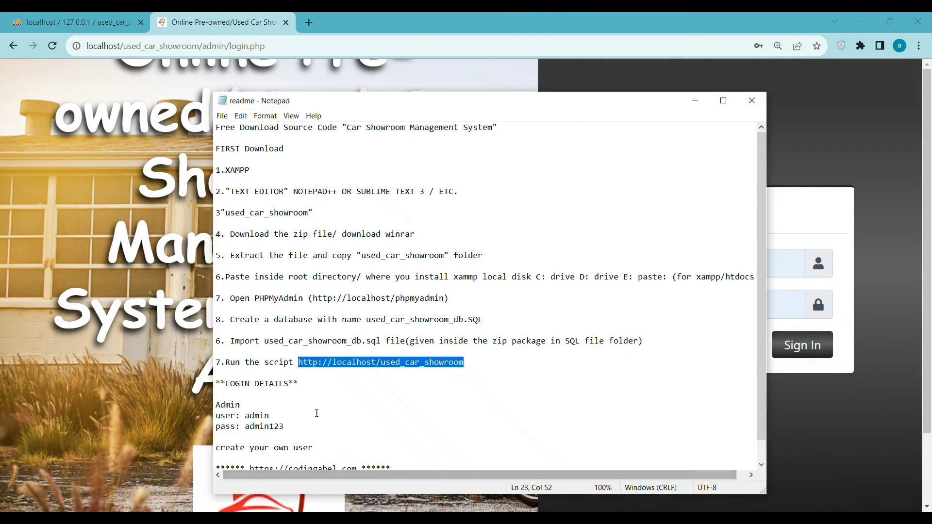
double_click(257, 416)
right_click(257, 416)
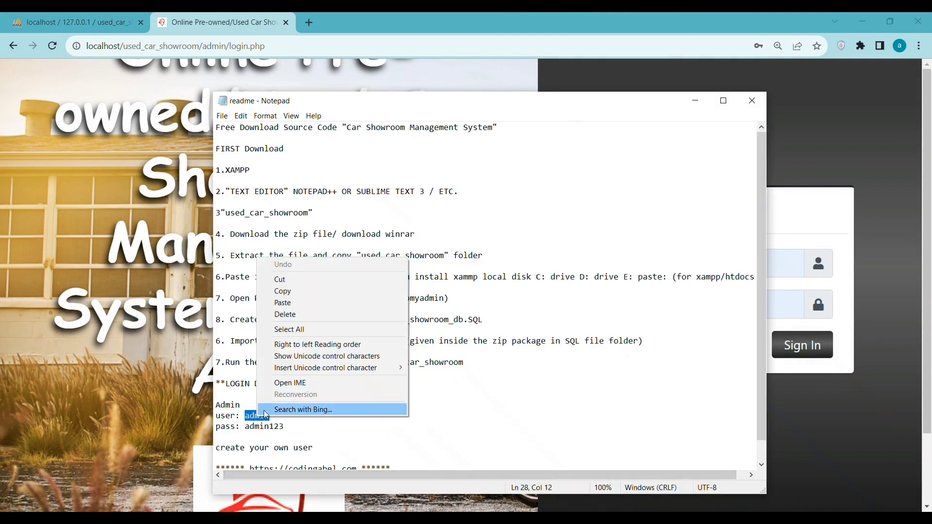
left_click(299, 290)
scroll(353, 286, "down", 1)
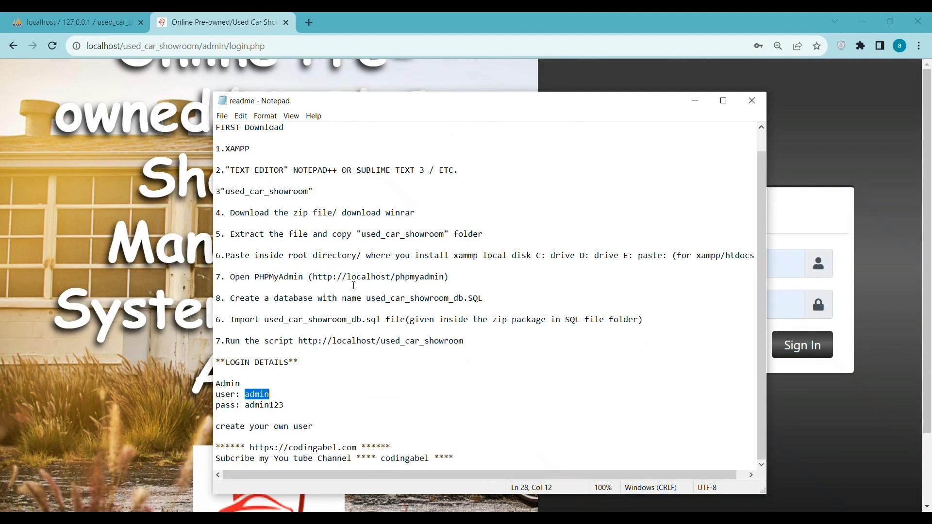
left_click(752, 100)
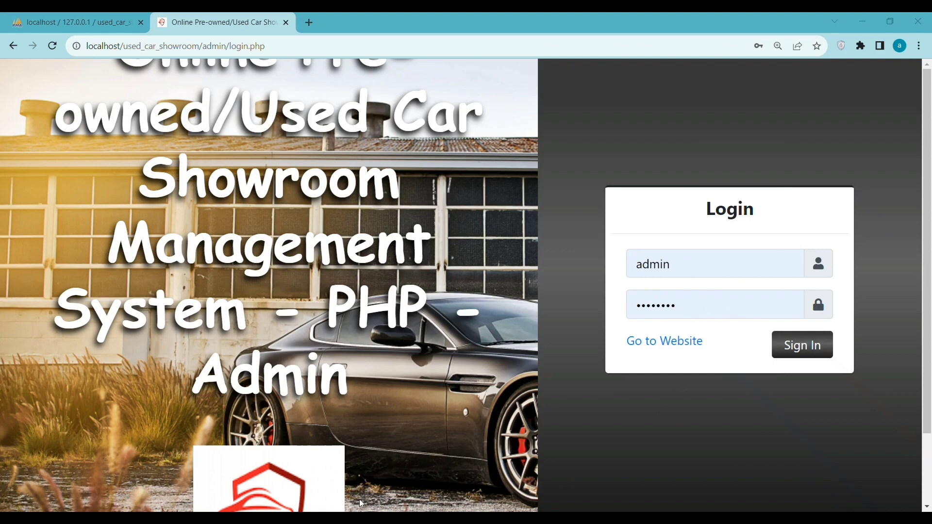
Step: Undo an accidental paste over the readme password and fill in Chrome's saved admin password
key("alt+Tab")
left_click(259, 413)
double_click(259, 408)
right_click(259, 408)
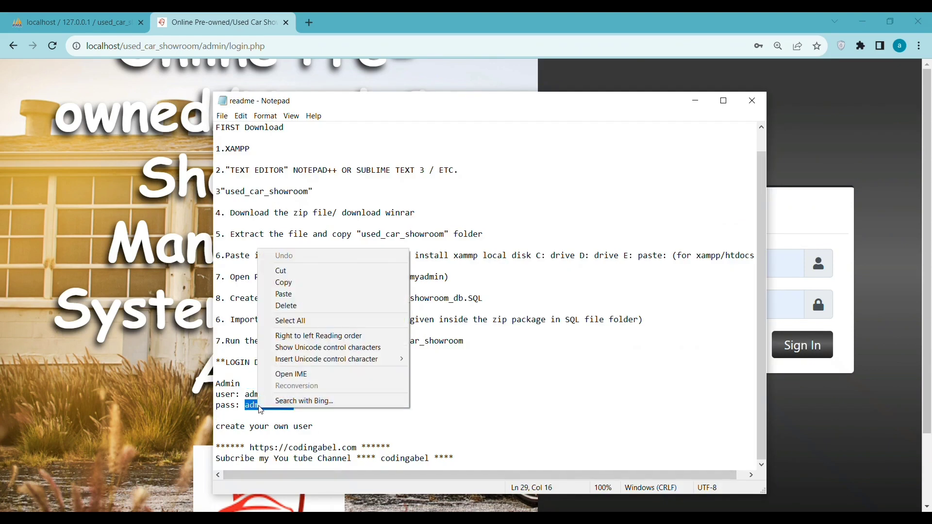
left_click(291, 294)
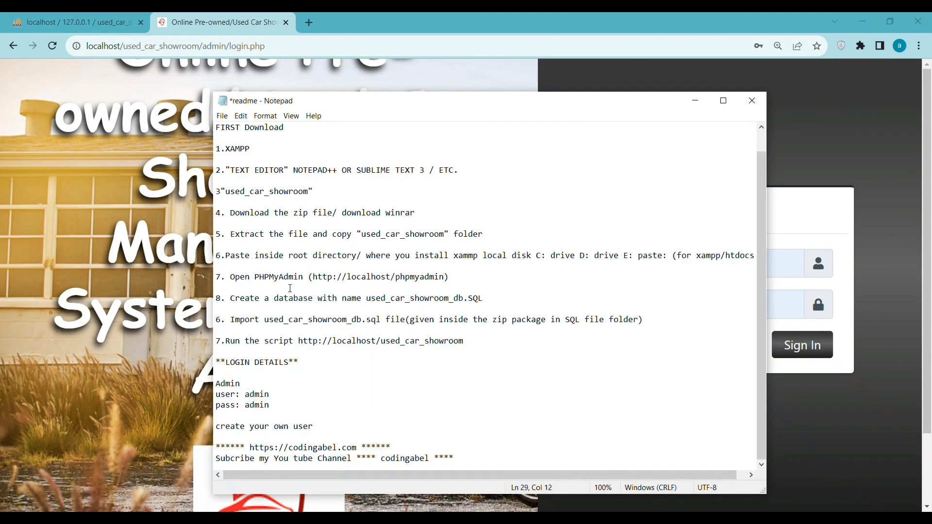
key("ctrl+z")
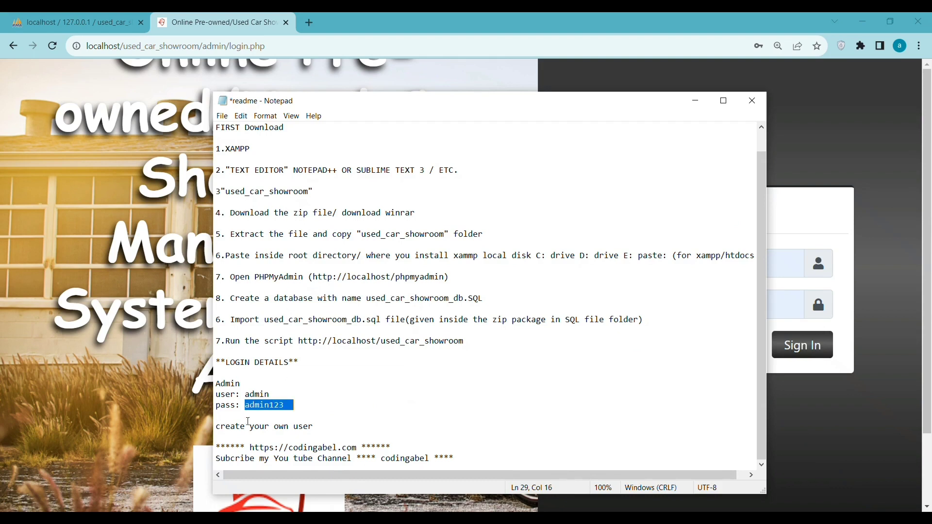
key("alt+Tab")
left_click(742, 301)
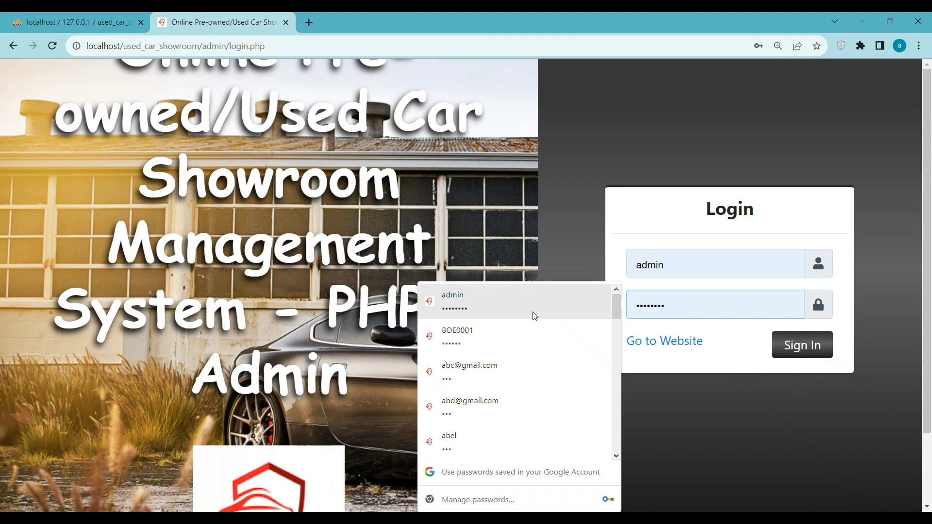
left_click(533, 312)
left_click(802, 345)
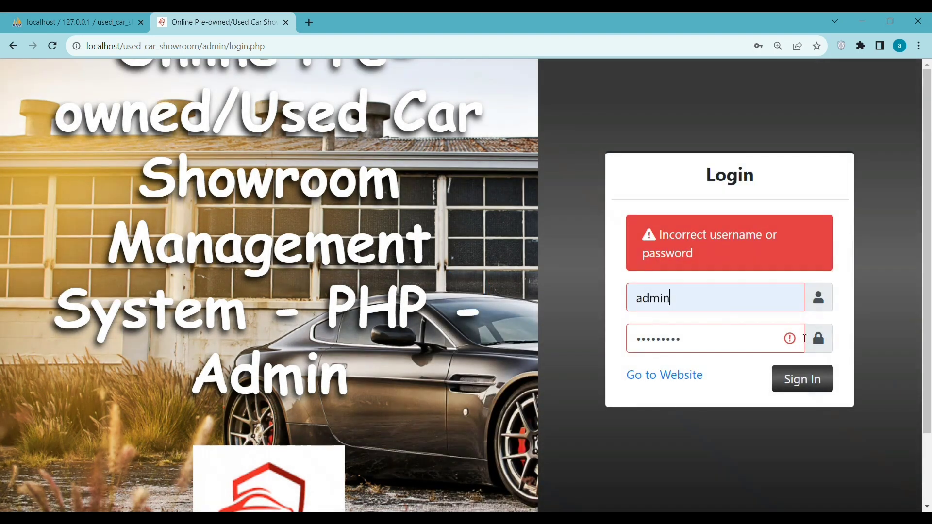
key("ctrl+a")
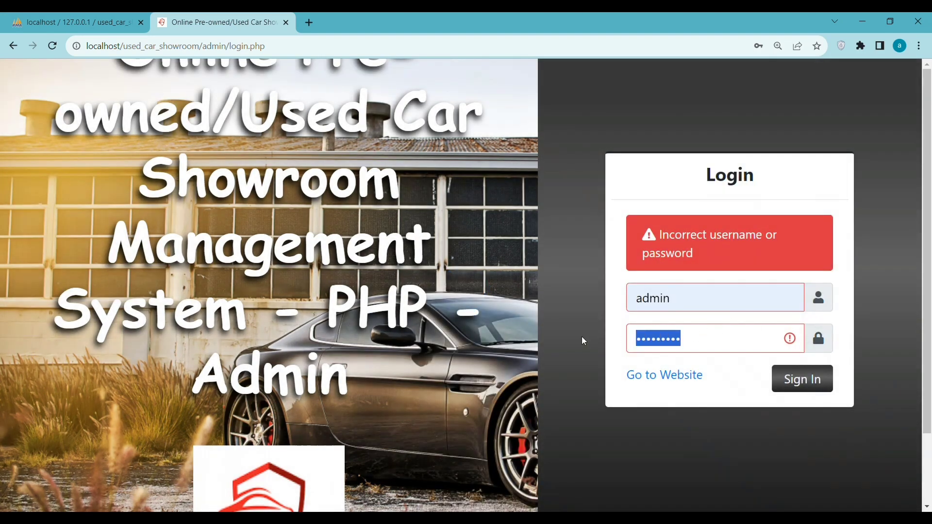
type("admin1")
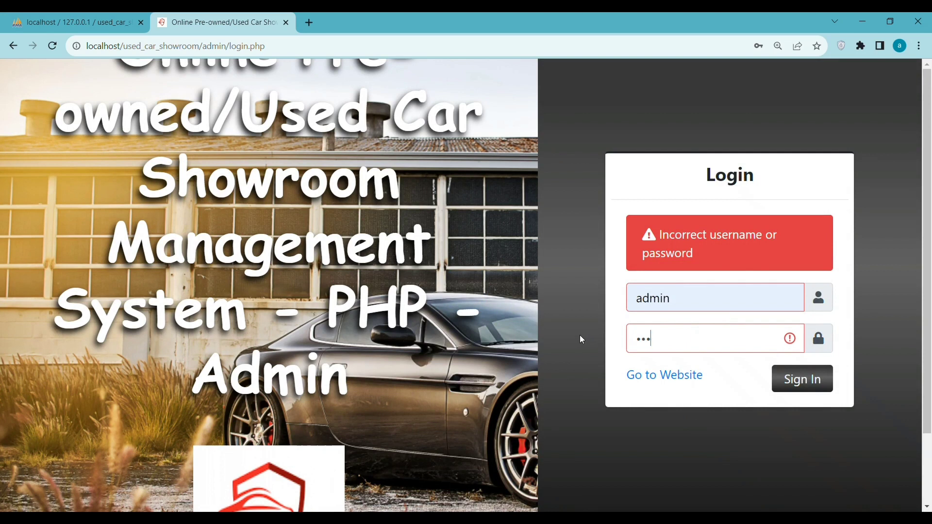
type("23")
key("Return")
Step: Copy the full password value from the Notepad readme
key("alt+Tab")
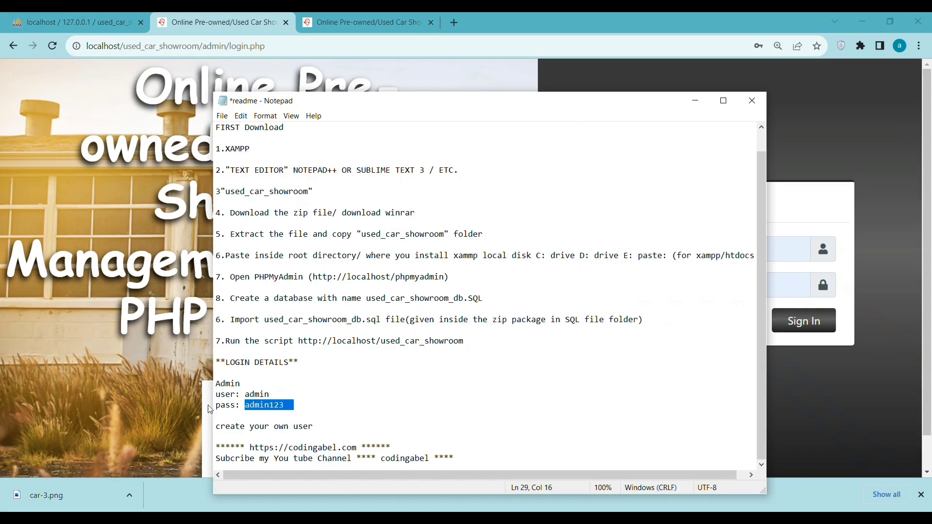
left_click(274, 403)
left_click(282, 407)
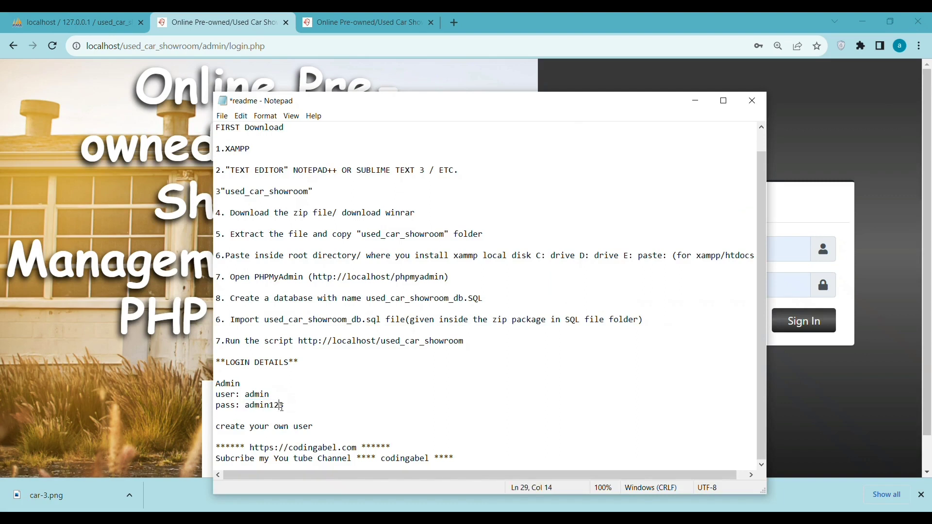
double_click(280, 406)
left_click(279, 406)
left_click_drag(285, 407, 245, 407)
right_click(267, 408)
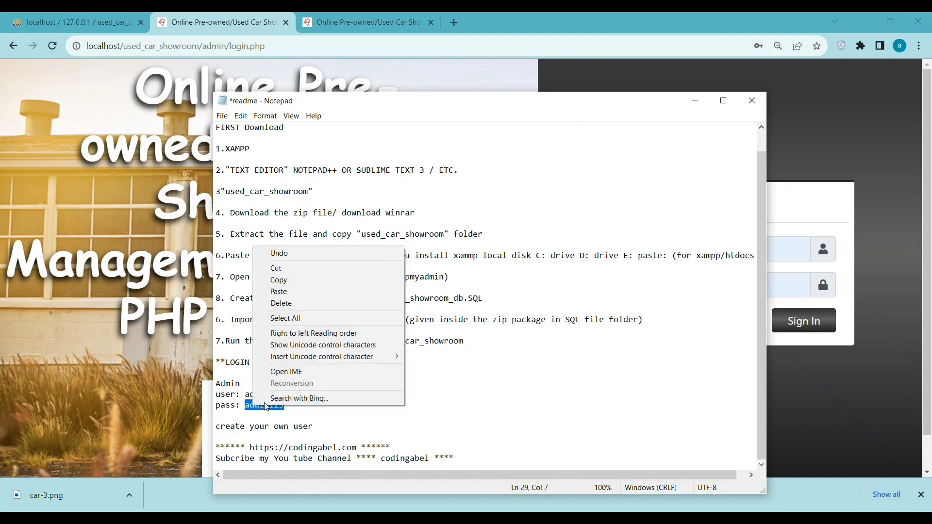
left_click(280, 281)
Step: Replace the login form's password with the copied value and sign in to the admin panel
left_click(835, 271)
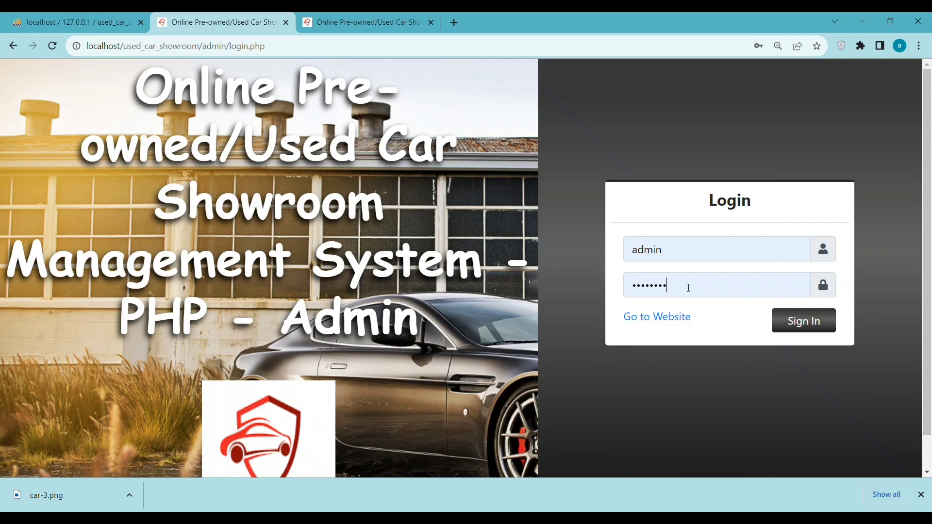
left_click_drag(689, 288, 631, 285)
right_click(654, 285)
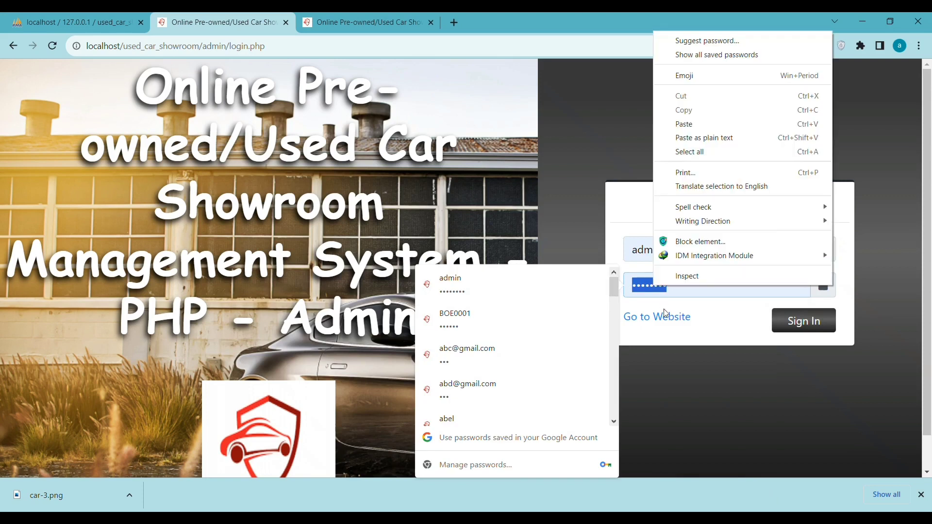
left_click(700, 123)
left_click(799, 325)
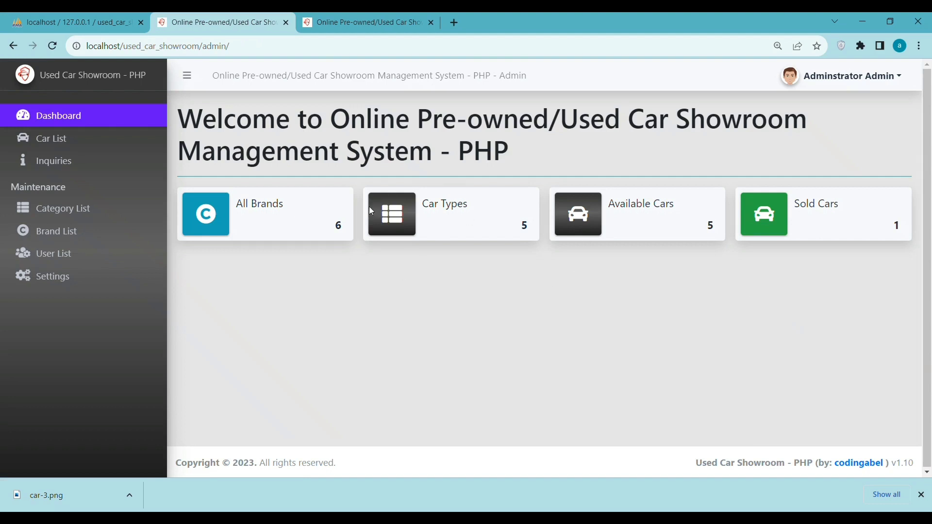
Step: Open the Car List, highlight car number 3's details, then start a new car entry
left_click(76, 137)
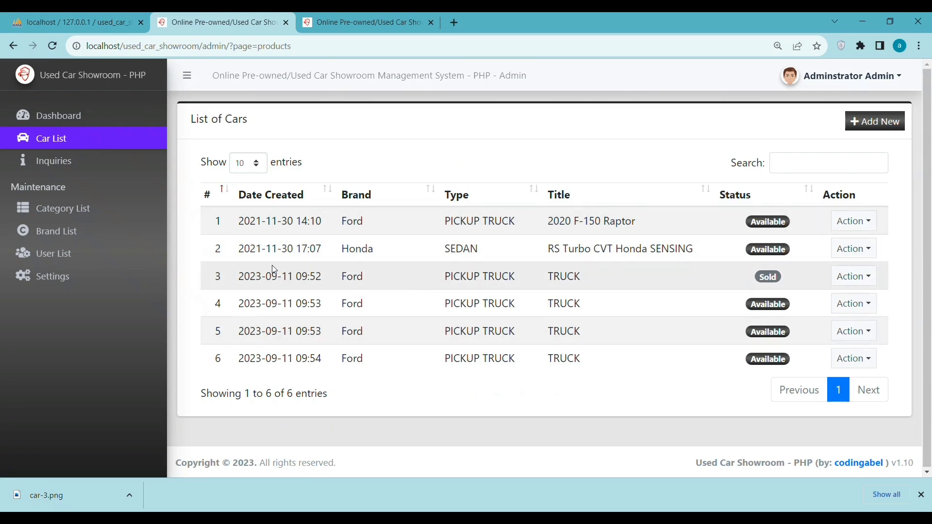
left_click_drag(239, 277, 578, 276)
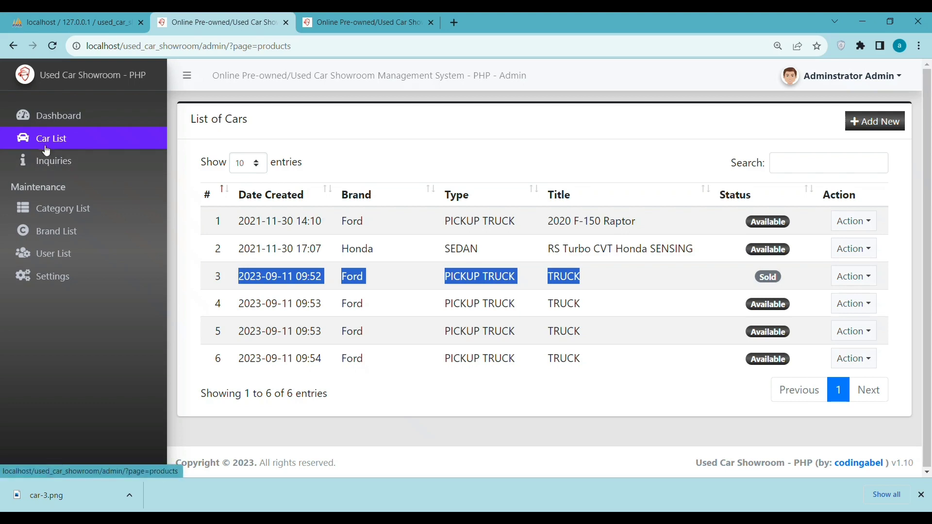
left_click(874, 120)
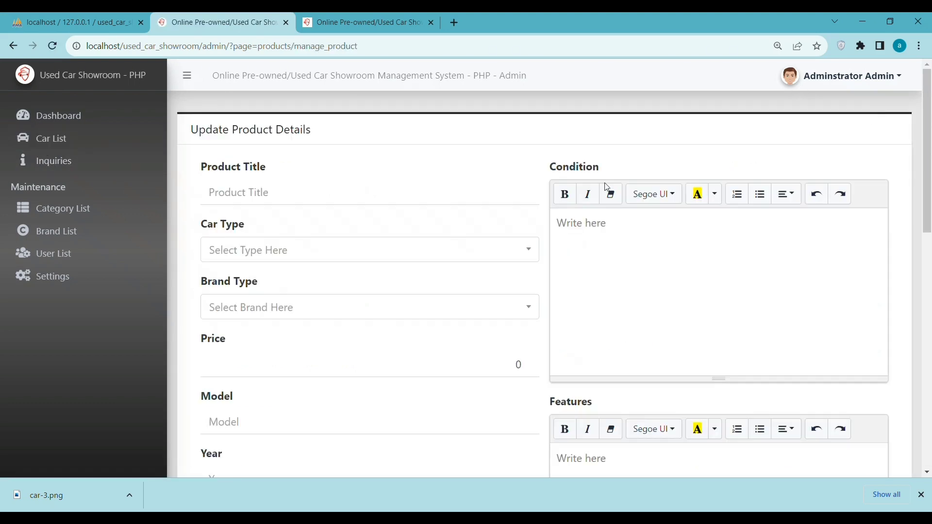
Step: Title the car rava4, with type SPORTS CAR and brand Ford
left_click(291, 199)
type("rava")
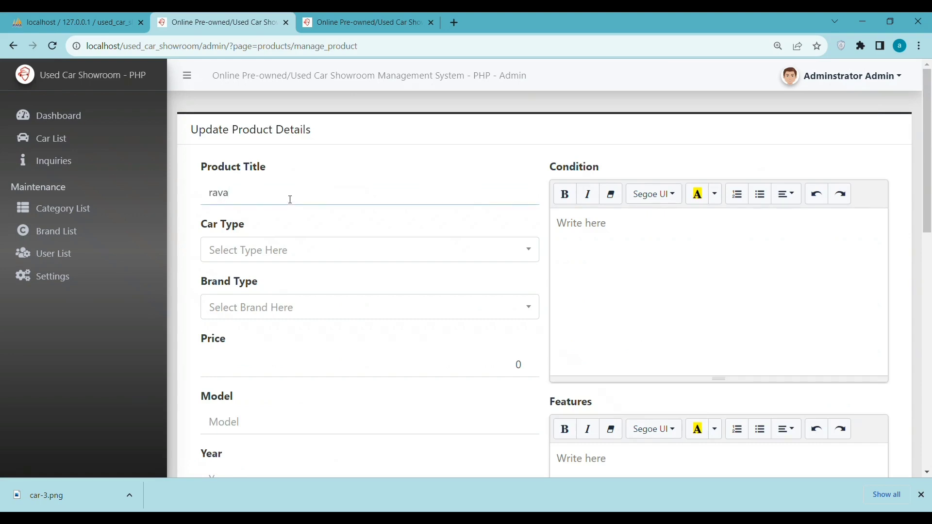
type("4")
left_click(259, 256)
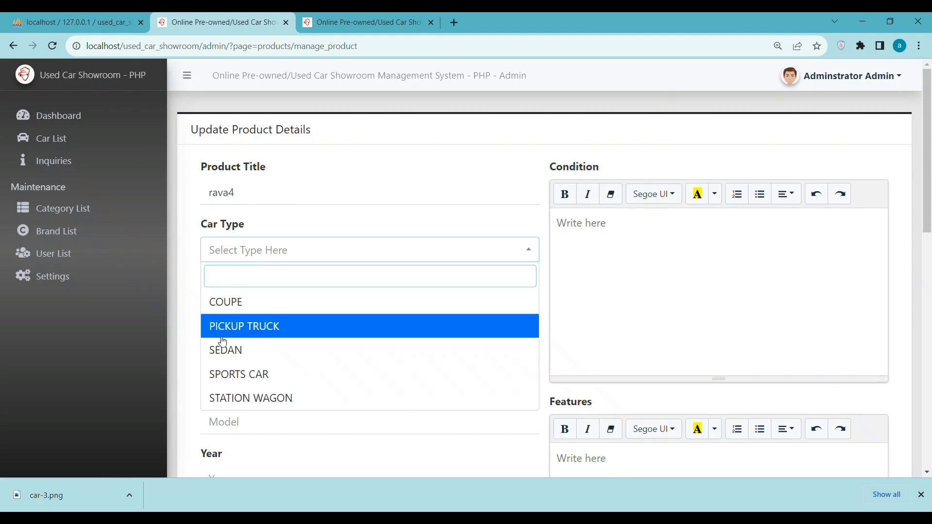
left_click(252, 377)
left_click(276, 310)
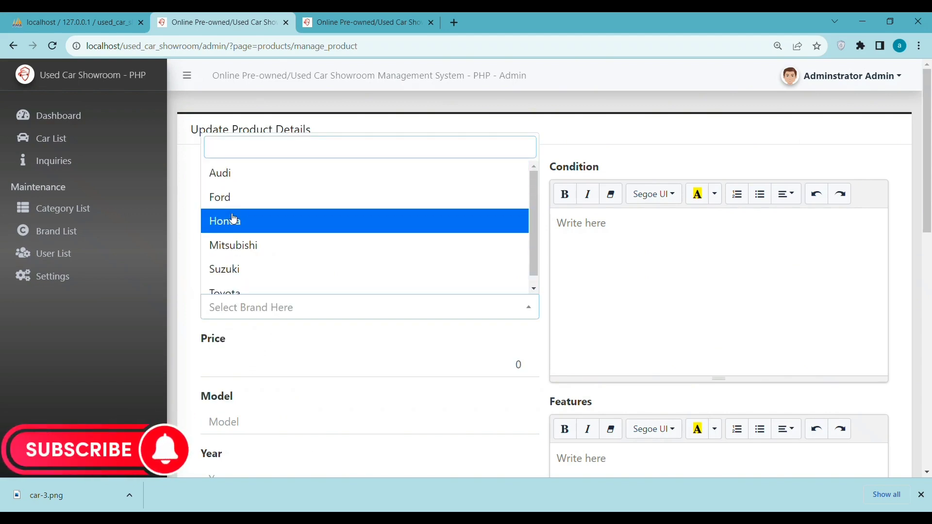
scroll(261, 273, "down", 1)
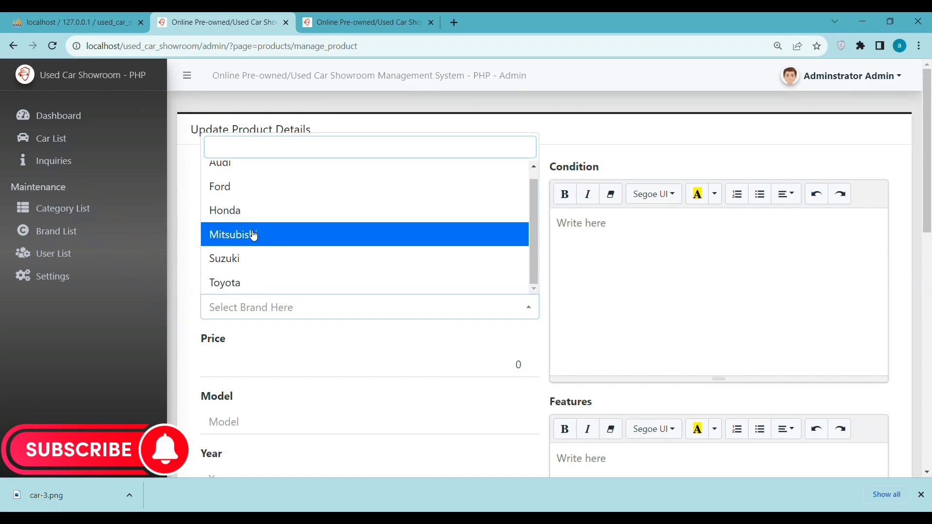
left_click(252, 187)
Step: Enter price 120000 and model and year 2021
left_click(248, 367)
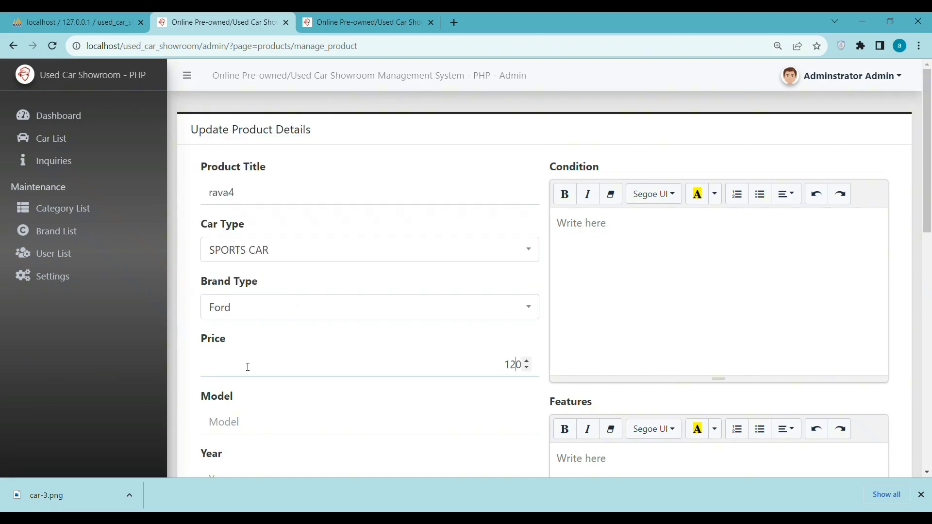
type("120000")
left_click(247, 418)
type("200")
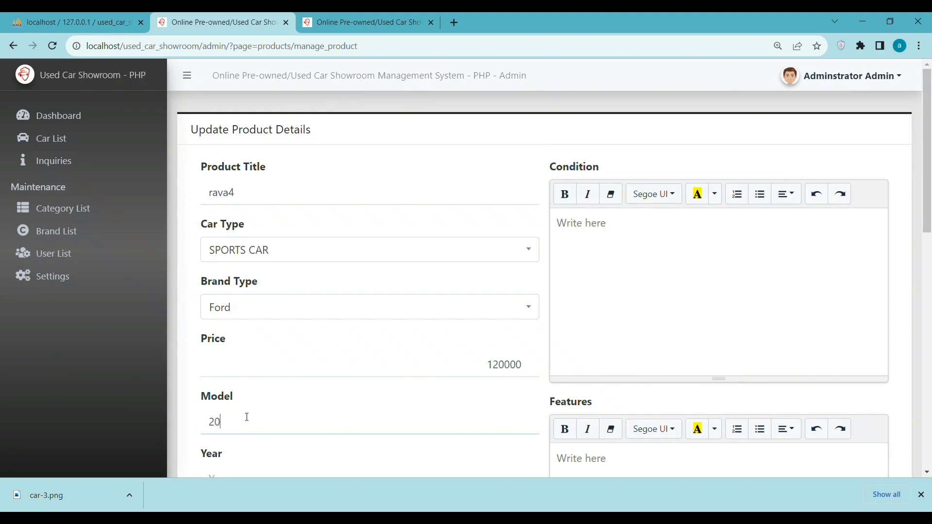
type("21")
scroll(248, 417, "down", 1)
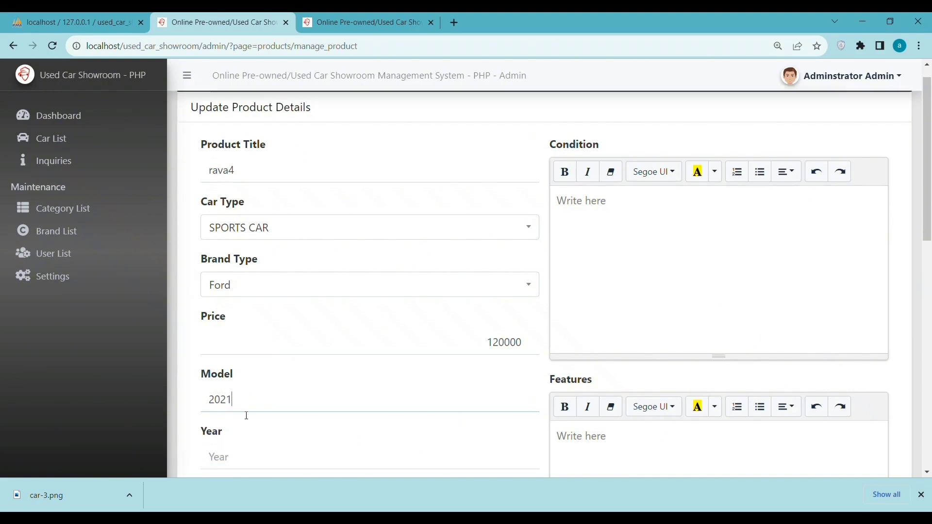
left_click(243, 410)
type("2")
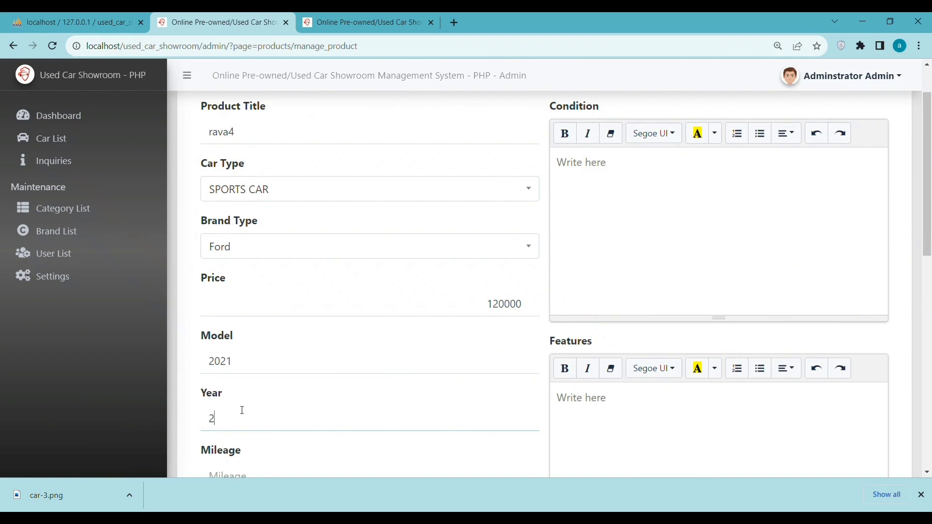
type("021")
Step: Set mileage 2000k/h, fuel 456, engine 245, color red, and cover image car-3.png
scroll(240, 410, "down", 3)
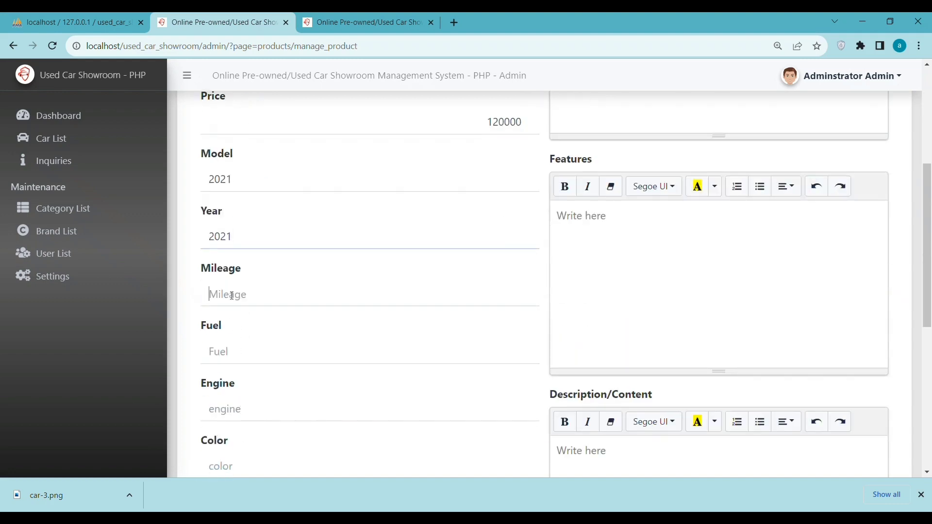
type("2")
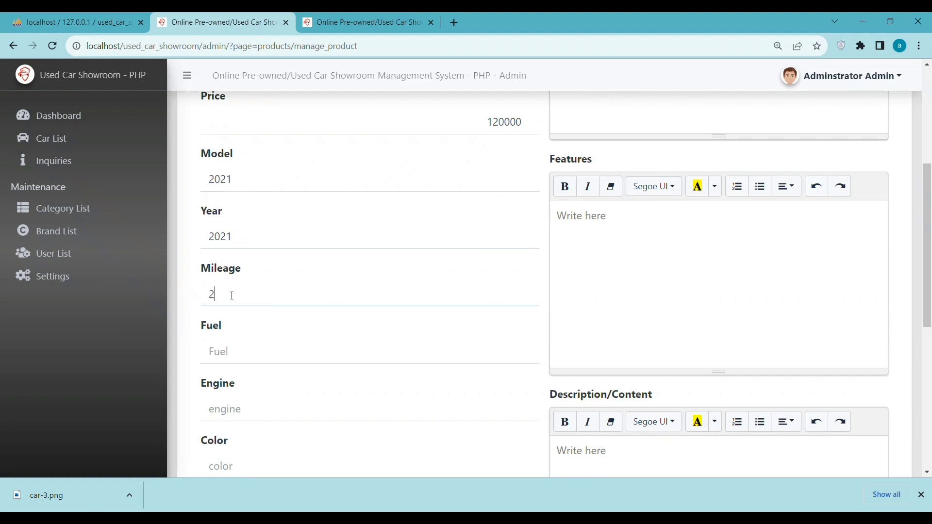
type("000k/h")
scroll(232, 295, "down", 2)
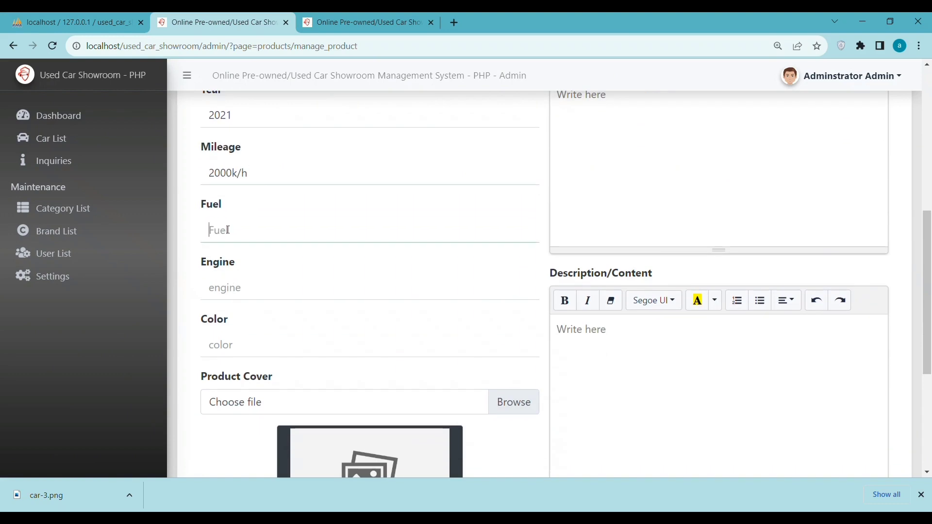
type("456")
left_click(221, 272)
type("24")
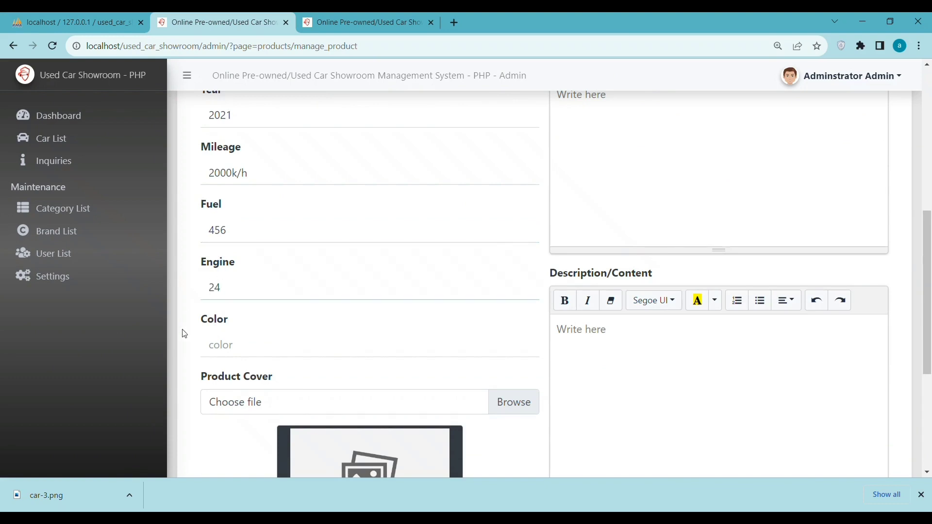
type("5")
left_click(237, 344)
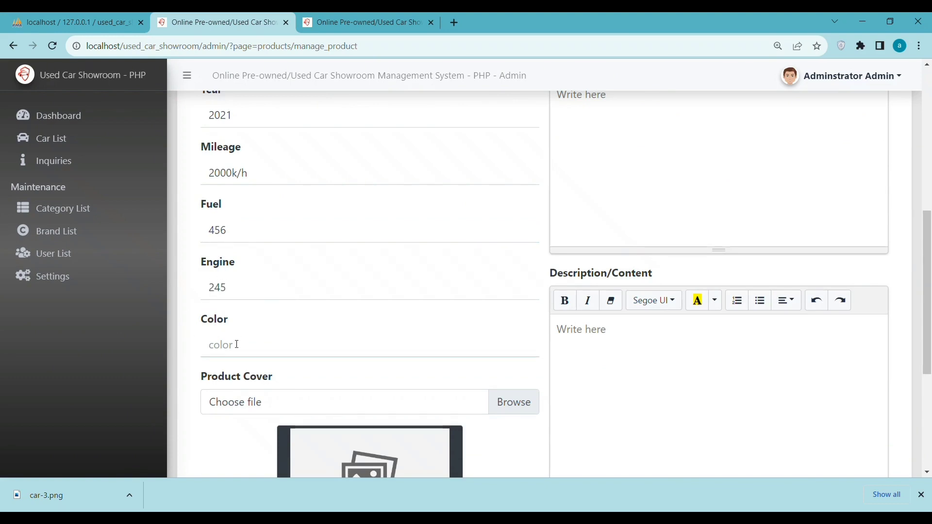
type("red")
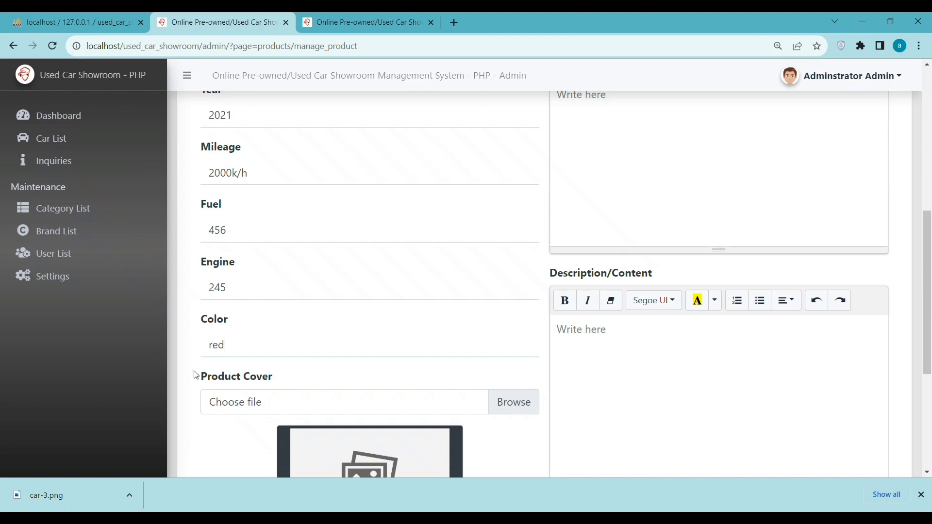
scroll(396, 358, "down", 1)
left_click_drag(37, 501, 247, 344)
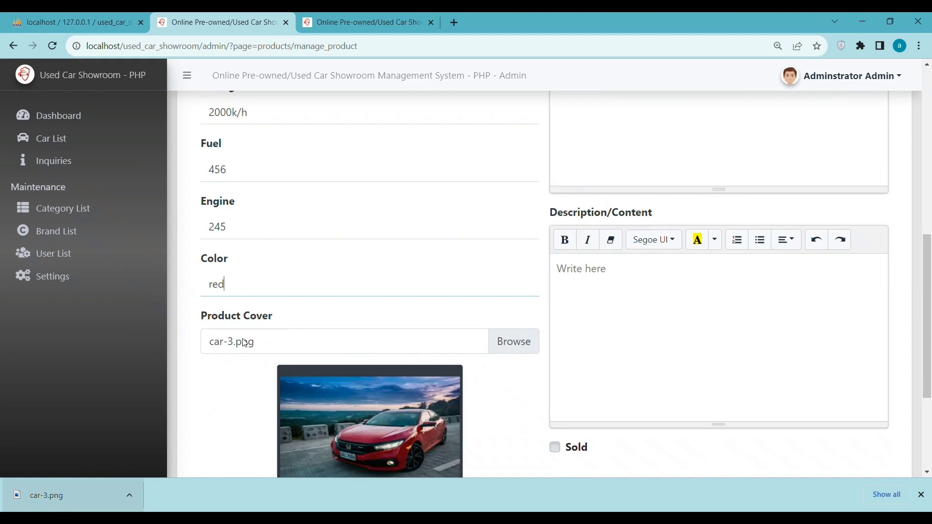
Step: Paste the copied text into the Condition and Features fields
scroll(259, 344, "down", 2)
scroll(259, 344, "down", 1)
left_click_drag(48, 499, 237, 406)
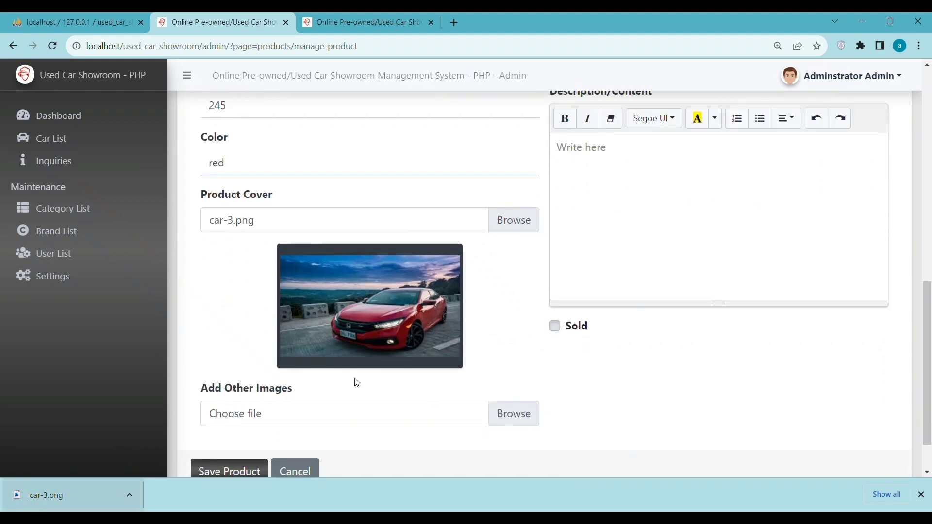
scroll(524, 288, "up", 1)
scroll(524, 288, "up", 10)
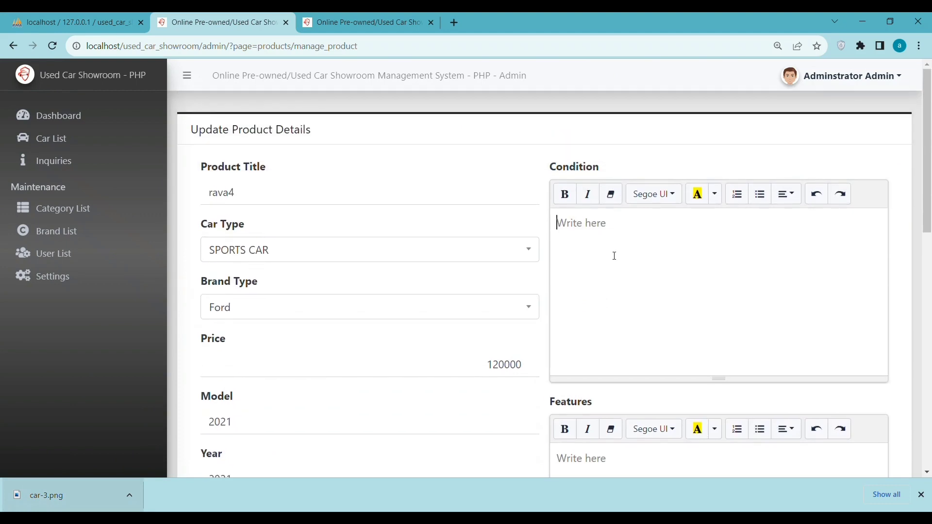
key("ctrl+v")
key("ctrl+v")
key("ctrl+v")
key("ctrl+v")
key("ctrl+v")
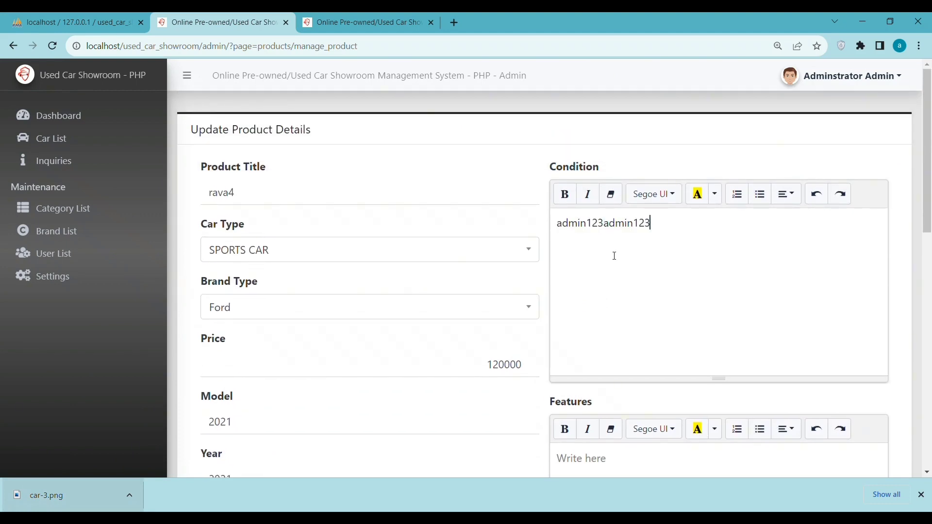
key("ctrl+v")
key("ctrl+v")
key("ctrl+v")
key("ctrl+v")
key("ctrl+v")
key("ctrl+v")
key("ctrl+v")
key("ctrl+v")
key("ctrl+v")
key("ctrl+v")
key("ctrl+v")
key("ctrl+v")
key("ctrl+v")
key("ctrl+v")
key("ctrl+v")
key("ctrl+v")
key("ctrl+v")
key("ctrl+v")
key("ctrl+v")
key("ctrl+v")
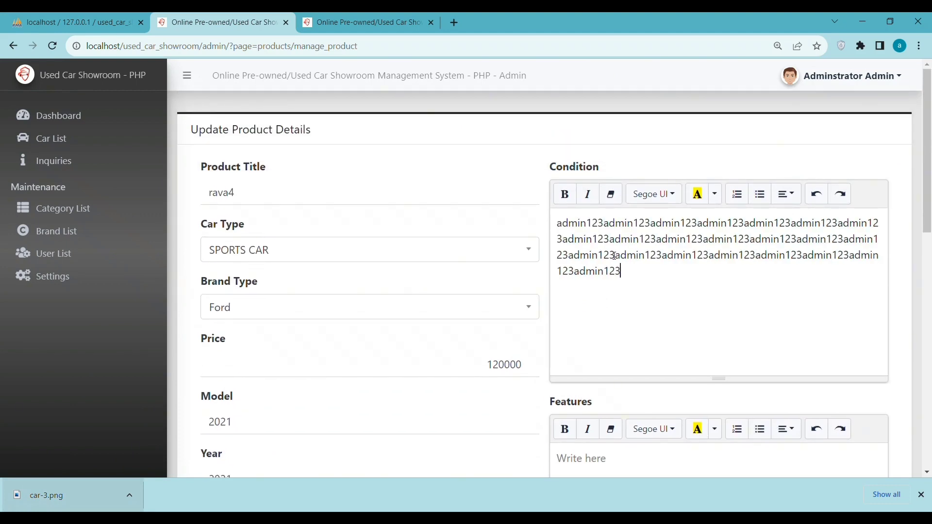
scroll(614, 256, "down", 5)
key("ctrl+v")
key("ctrl+v")
key("ctrl+v")
key("ctrl+v")
key("ctrl+v")
key("ctrl+v")
key("ctrl+v")
key("ctrl+v")
key("ctrl+v")
key("ctrl+v")
key("ctrl+v")
key("ctrl+v")
key("ctrl+v")
key("ctrl+v")
key("ctrl+v")
key("ctrl+v")
key("ctrl+v")
key("ctrl+v")
key("ctrl+v")
key("ctrl+v")
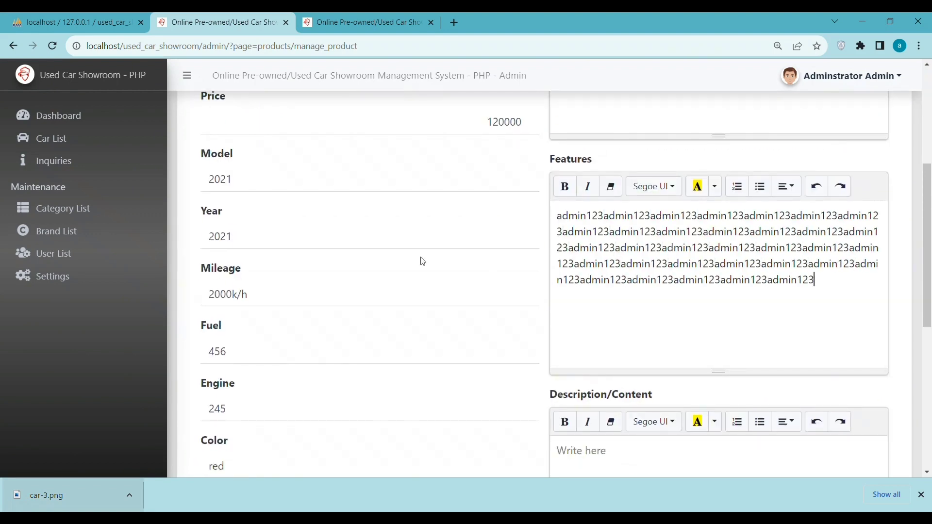
scroll(413, 260, "up", 5)
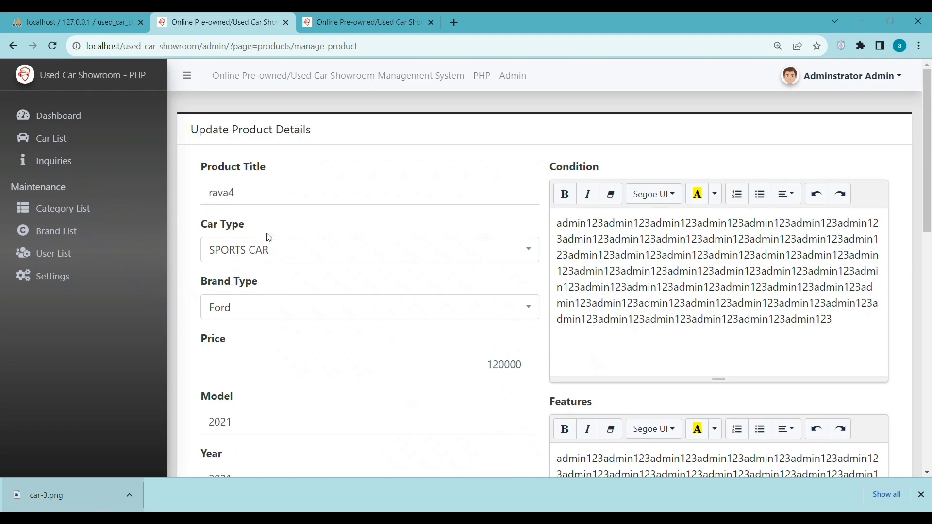
Step: Copy the title rava4 and replace the Condition text with repeated rava4 copies
left_click_drag(240, 192, 172, 190)
key("ctrl+c")
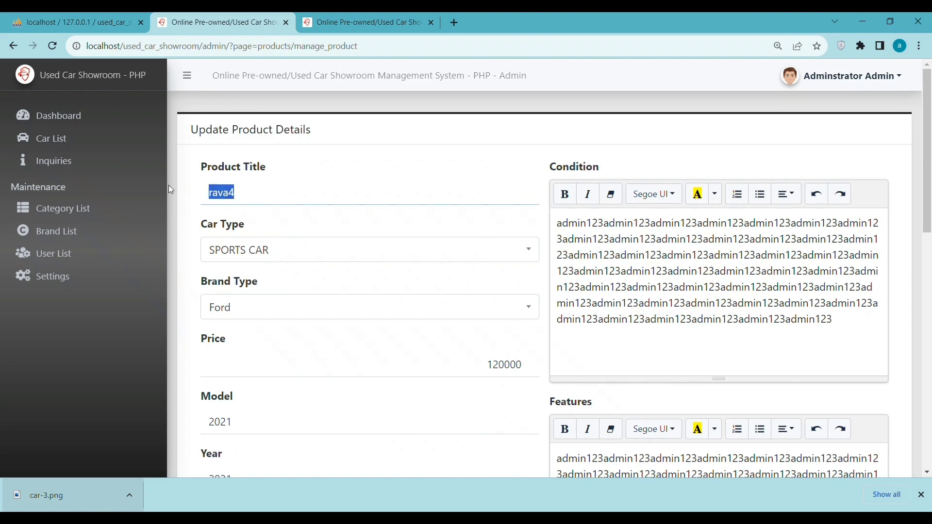
left_click(621, 253)
key("ctrl+a")
key("ctrl+v")
key("ctrl+v")
key("ctrl+v")
key("ctrl+v")
key("ctrl+v")
key("ctrl+v")
key("ctrl+v")
key("ctrl+v")
key("ctrl+v")
key("ctrl+v")
key("ctrl+v")
key("ctrl+v")
key("ctrl+v")
key("ctrl+v")
key("ctrl+v")
key("ctrl+v")
key("ctrl+v")
key("ctrl+v")
key("ctrl+v")
key("ctrl+v")
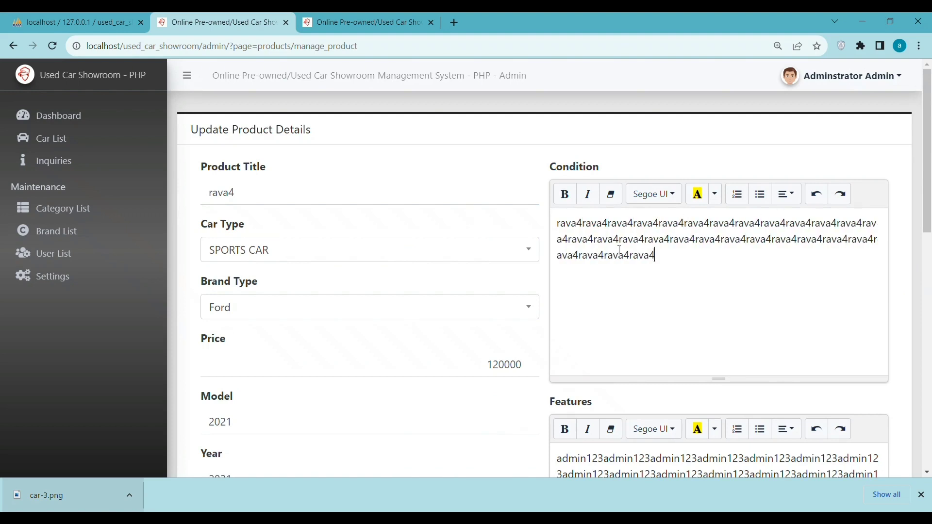
key("ctrl+v")
key("ctrl+v")
key("ctrl+v")
key("ctrl+v")
key("ctrl+v")
key("ctrl+v")
key("ctrl+v")
key("ctrl+v")
key("ctrl+v")
key("ctrl+v")
key("ctrl+v")
key("ctrl+v")
key("ctrl+v")
key("ctrl+v")
key("ctrl+v")
key("ctrl+v")
key("ctrl+v")
key("ctrl+v")
key("ctrl+v")
key("ctrl+v")
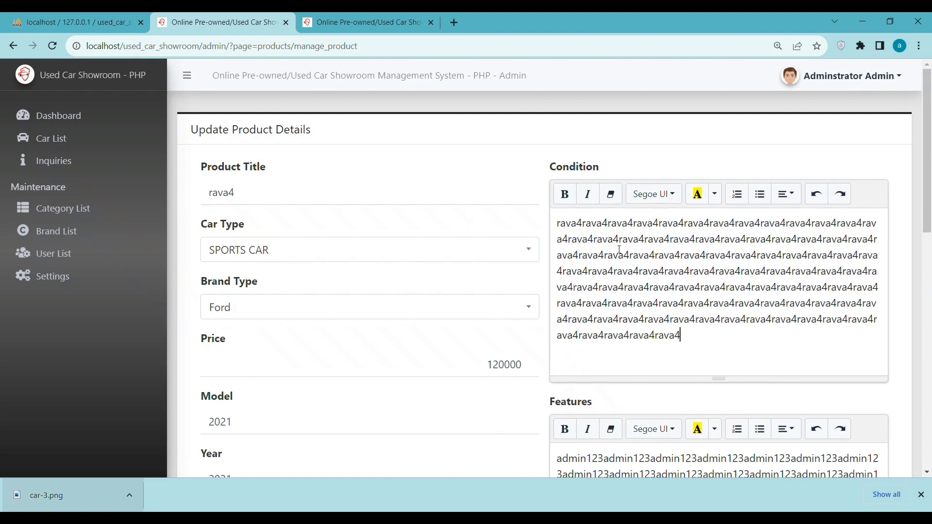
key("ctrl+v")
scroll(621, 250, "down", 5)
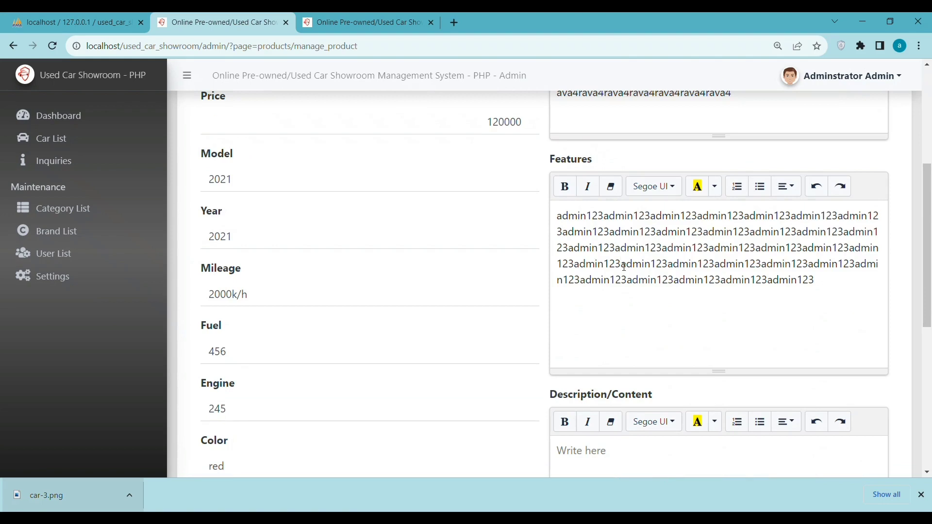
Step: Replace Features with repeated rava4 and fill Description/Content with rava4 copies
left_click(625, 267)
key("ctrl+a")
key("ctrl+v")
key("ctrl+v")
key("ctrl+v")
key("ctrl+v")
key("ctrl+v")
key("ctrl+v")
key("ctrl+v")
key("ctrl+v")
key("ctrl+v")
key("ctrl+v")
key("ctrl+v")
key("ctrl+v")
key("ctrl+v")
key("ctrl+v")
key("ctrl+v")
key("ctrl+v")
key("ctrl+v")
key("ctrl+v")
key("ctrl+v")
key("ctrl+v")
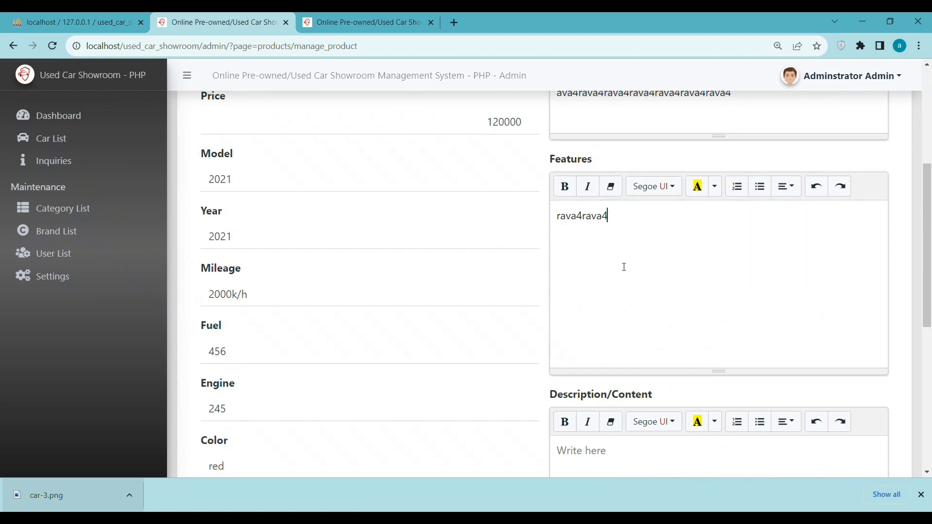
key("ctrl+v")
key("ctrl+v")
key("ctrl+v")
key("ctrl+v")
key("ctrl+v")
key("ctrl+v")
key("ctrl+v")
key("ctrl+v")
key("ctrl+v")
key("ctrl+v")
key("ctrl+v")
key("ctrl+v")
key("ctrl+v")
key("ctrl+v")
key("ctrl+v")
key("ctrl+v")
key("ctrl+v")
key("ctrl+v")
key("ctrl+v")
key("ctrl+v")
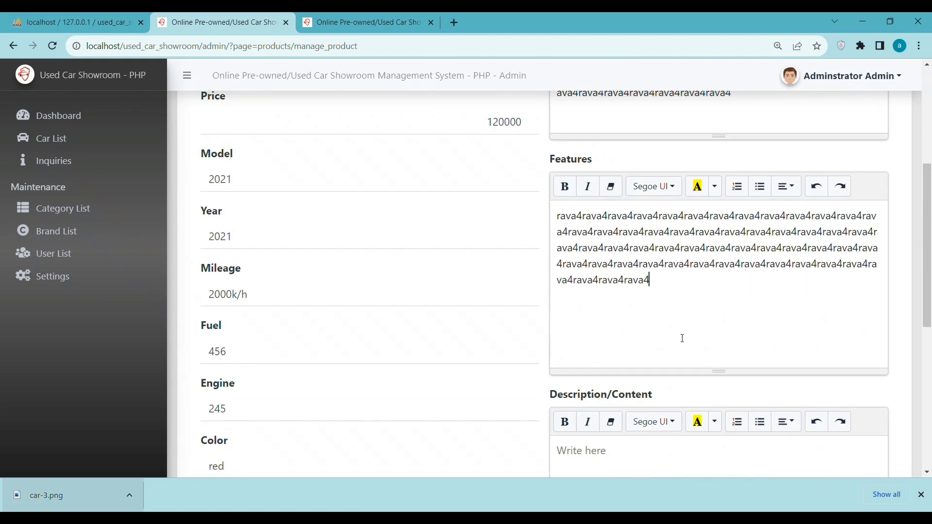
key("ctrl+v")
key("ctrl+v")
key("ctrl+v")
key("ctrl+v")
key("ctrl+v")
key("ctrl+v")
key("ctrl+v")
key("ctrl+v")
key("ctrl+v")
key("ctrl+v")
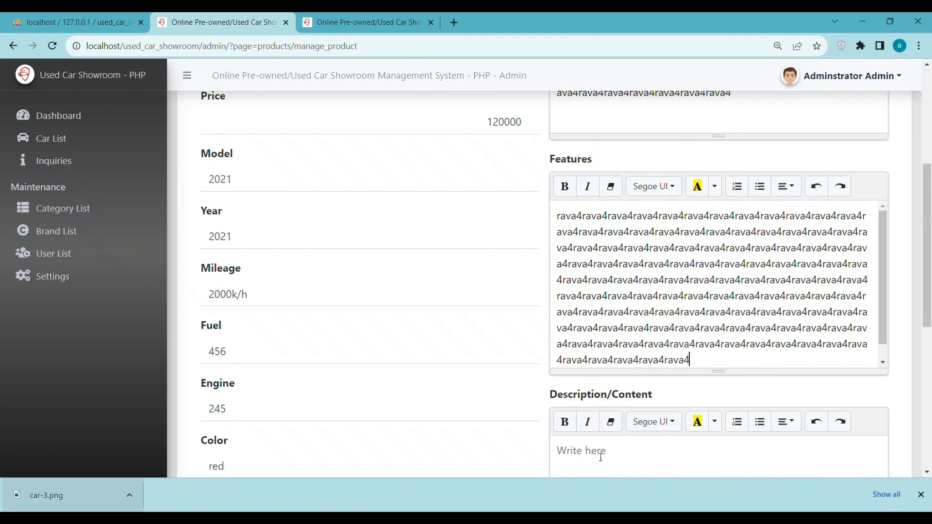
key("ctrl+v")
key("ctrl+v")
key("ctrl+v")
key("ctrl+v")
key("ctrl+v")
key("ctrl+v")
key("ctrl+v")
key("ctrl+v")
key("ctrl+v")
key("ctrl+v")
key("ctrl+v")
key("ctrl+v")
key("ctrl+v")
key("ctrl+v")
key("ctrl+v")
key("ctrl+v")
key("ctrl+v")
key("ctrl+v")
key("ctrl+v")
key("ctrl+v")
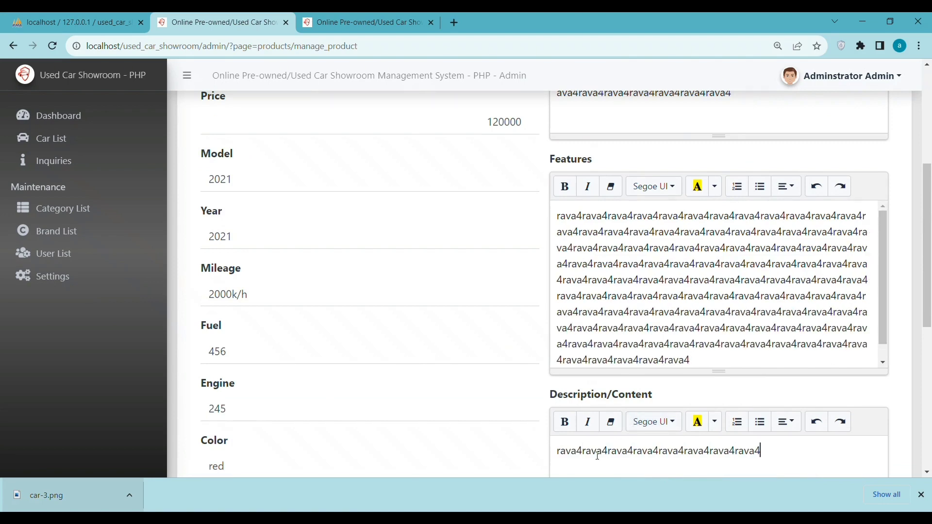
key("ctrl+v")
key("ctrl+v")
key("ctrl+v")
key("ctrl+v")
key("ctrl+v")
key("ctrl+v")
key("ctrl+v")
key("ctrl+v")
key("ctrl+v")
key("ctrl+v")
key("ctrl+v")
key("ctrl+v")
key("ctrl+v")
key("ctrl+v")
key("ctrl+v")
key("ctrl+v")
key("ctrl+v")
key("ctrl+v")
key("ctrl+v")
key("ctrl+v")
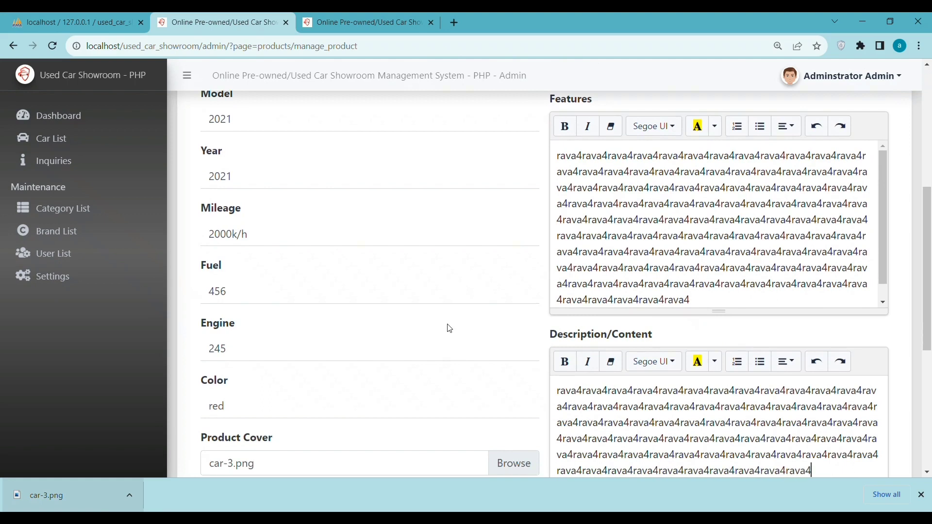
key("ctrl+v")
key("ctrl+v")
key("ctrl+v")
key("ctrl+v")
key("ctrl+v")
key("ctrl+v")
key("ctrl+v")
key("ctrl+v")
key("ctrl+v")
key("ctrl+v")
key("ctrl+v")
key("ctrl+v")
key("ctrl+v")
key("ctrl+v")
key("ctrl+v")
key("ctrl+v")
key("ctrl+v")
key("ctrl+v")
key("ctrl+v")
key("ctrl+v")
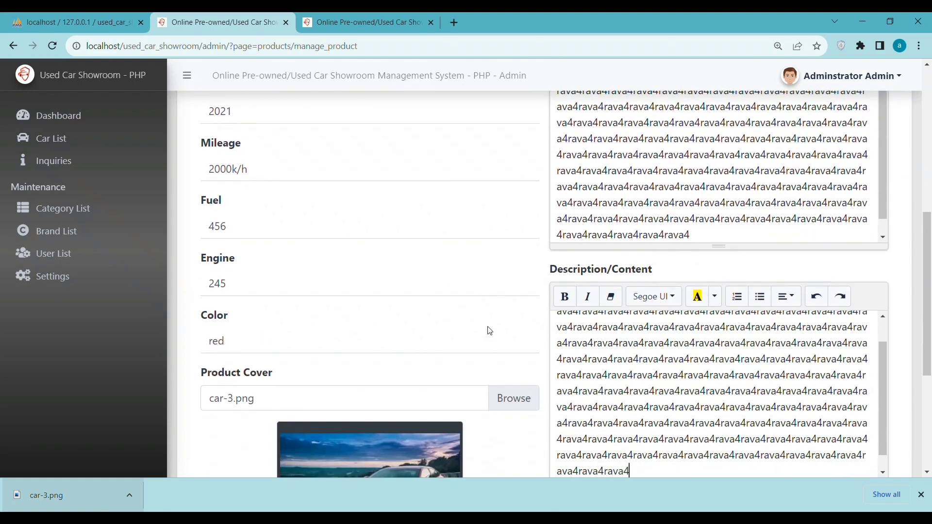
key("ctrl+minus")
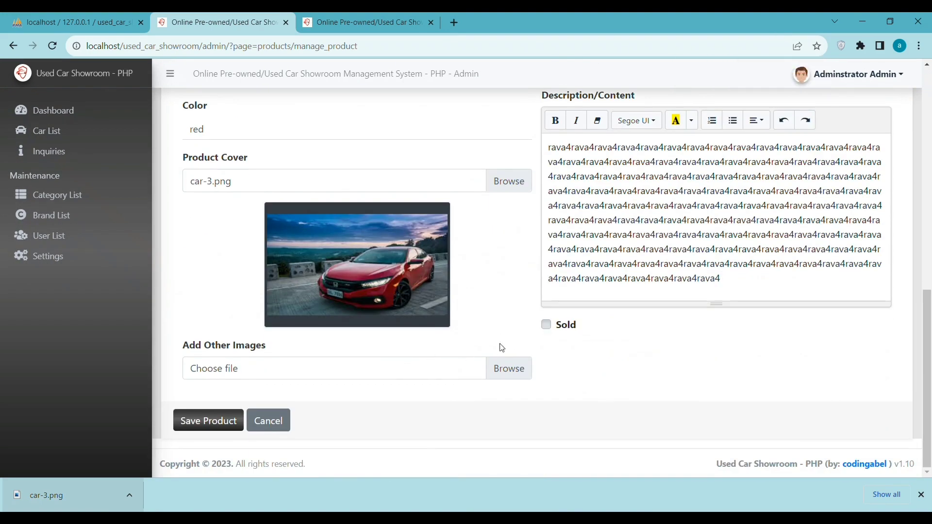
Step: Save the car, highlight the Rava4 row in the Car List, then open Inquiries
left_click(204, 429)
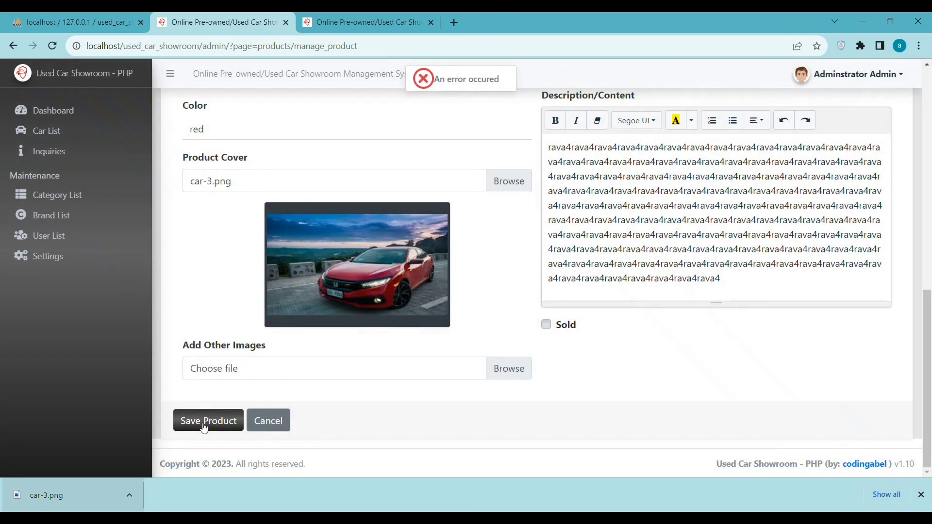
left_click(29, 131)
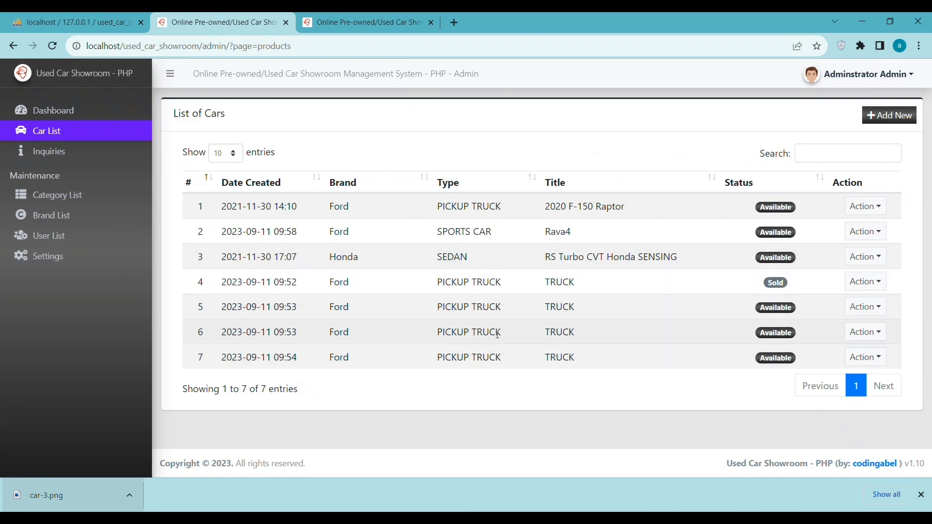
left_click_drag(580, 233, 542, 239)
left_click_drag(484, 244, 211, 234)
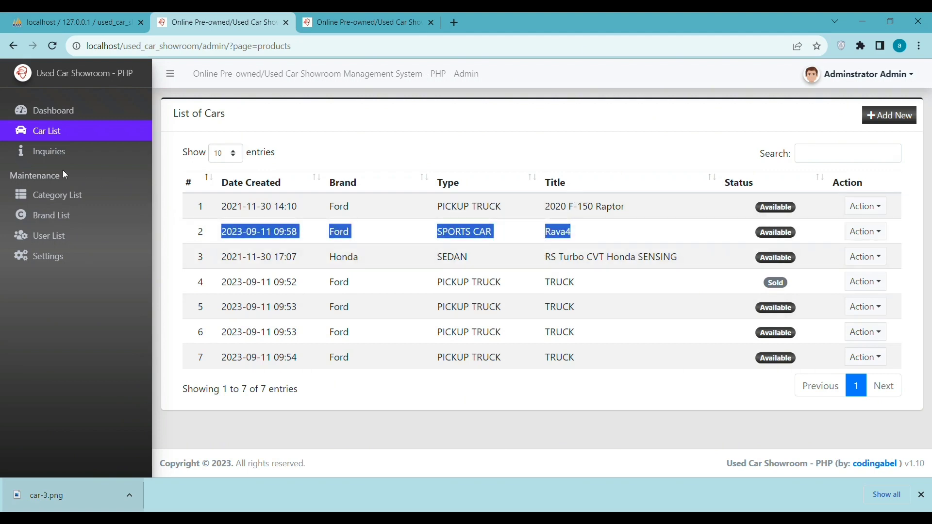
left_click(63, 155)
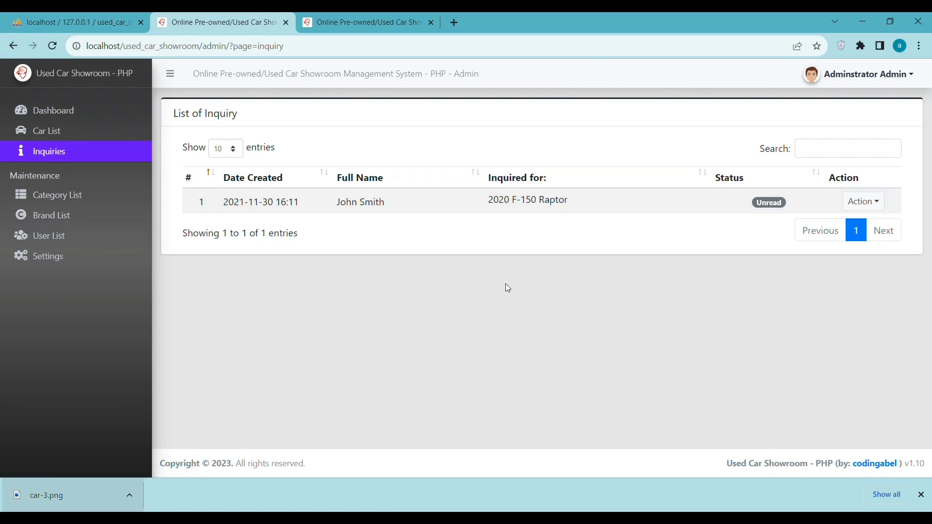
Step: Create and save category 'Rava 4' with a pasted, repeated rava4 description
left_click(42, 197)
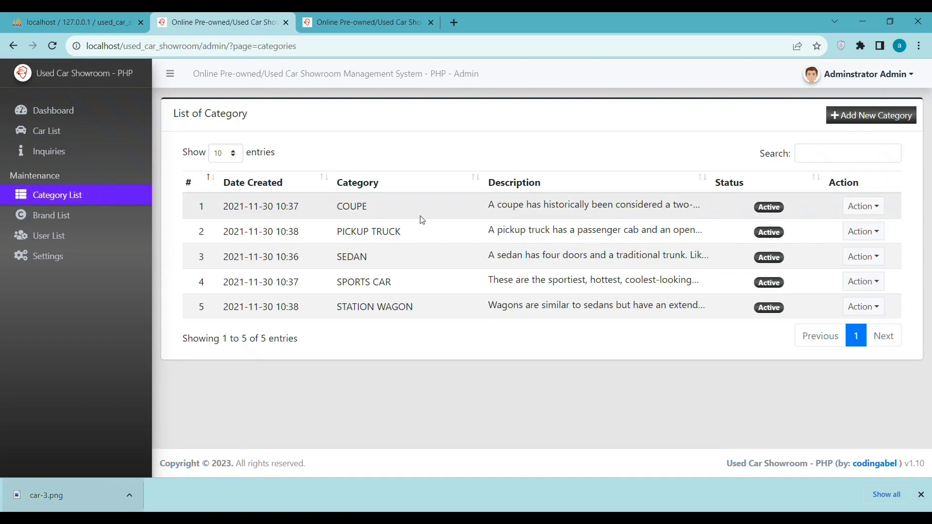
left_click(854, 117)
left_click(378, 213)
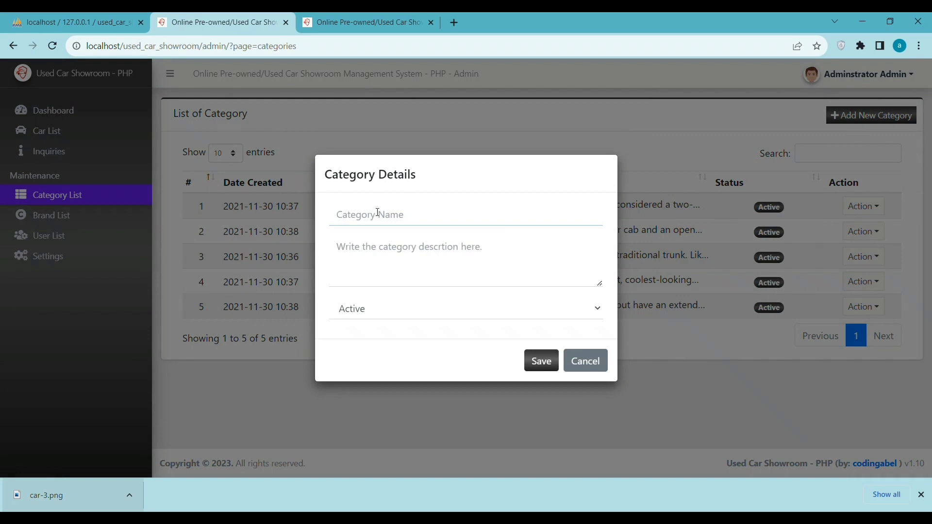
type("Rava 4")
left_click(402, 245)
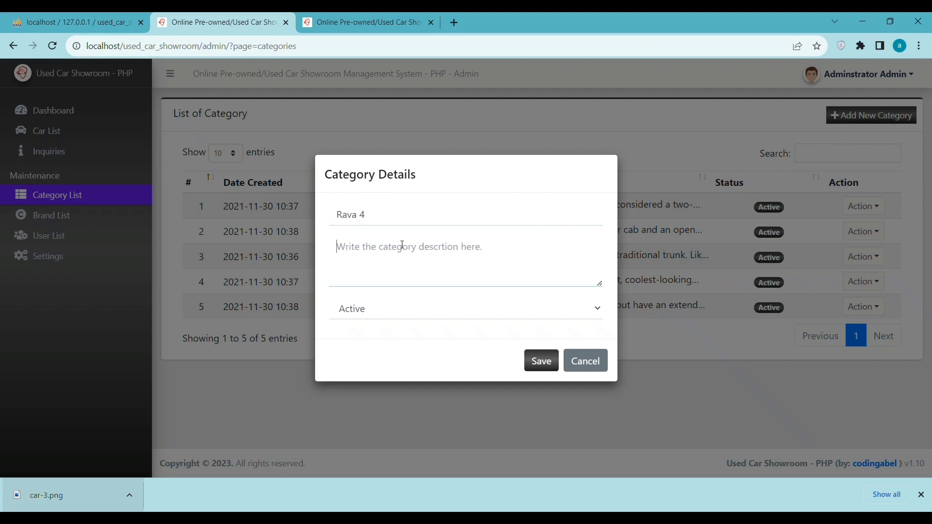
key("ctrl+v")
key("ctrl+v")
key("ctrl+v")
key("ctrl+v")
key("ctrl+v")
key("ctrl+v")
key("ctrl+v")
key("ctrl+v")
key("ctrl+v")
key("ctrl+v")
key("ctrl+v")
key("ctrl+v")
key("ctrl+v")
key("ctrl+v")
key("ctrl+v")
key("ctrl+v")
key("ctrl+v")
key("ctrl+v")
key("ctrl+v")
key("ctrl+v")
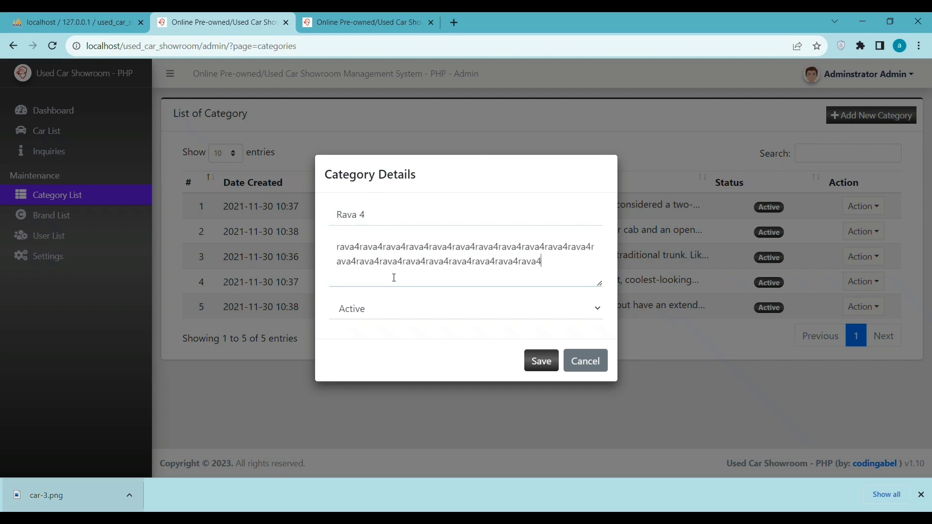
key("ctrl+v")
key("ctrl+v")
key("ctrl+v")
key("ctrl+v")
key("ctrl+v")
key("ctrl+v")
key("ctrl+v")
key("ctrl+v")
key("ctrl+v")
key("ctrl+v")
key("ctrl+v")
key("ctrl+v")
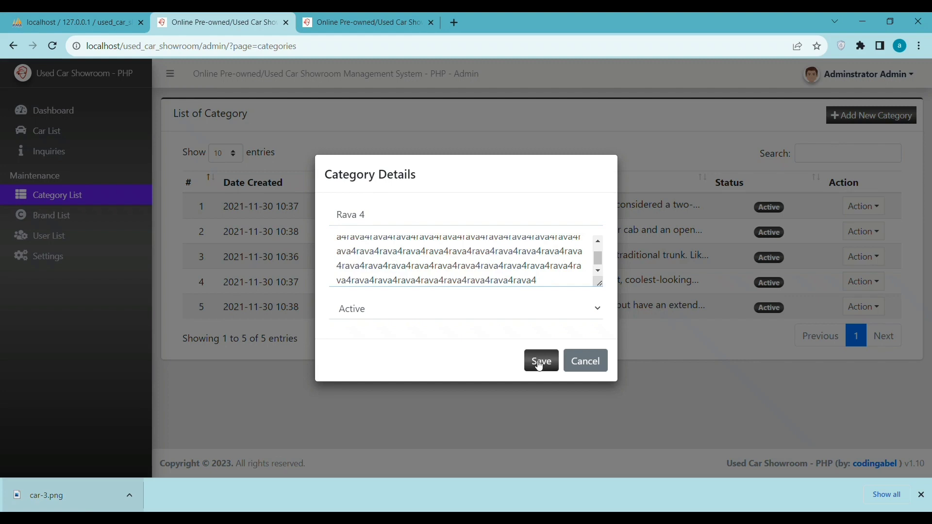
left_click(535, 358)
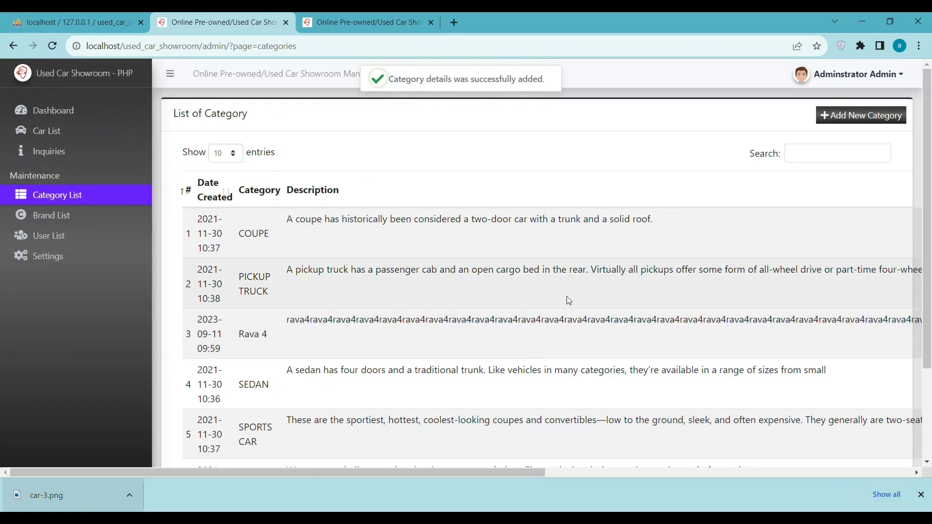
scroll(510, 229, "down", 1)
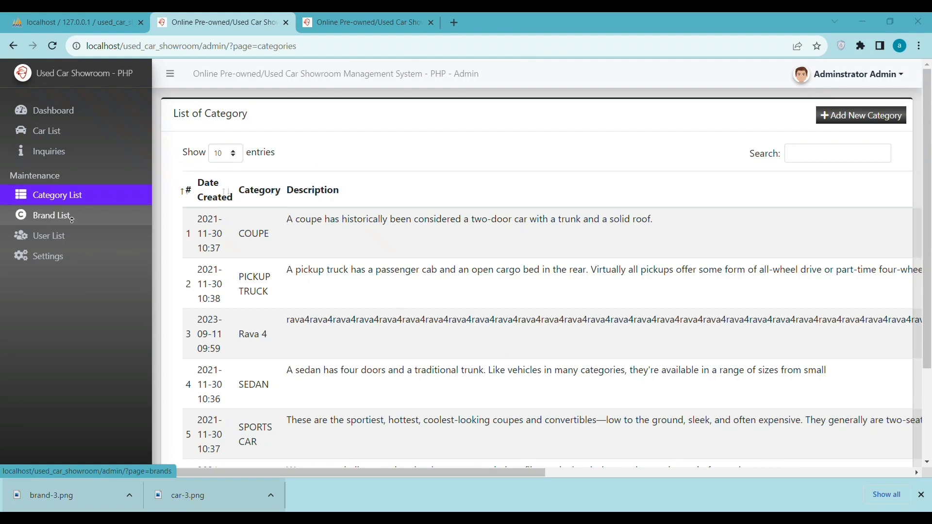
Step: Add and save brand 'Lambr' with brand-3.png as its image
left_click(72, 218)
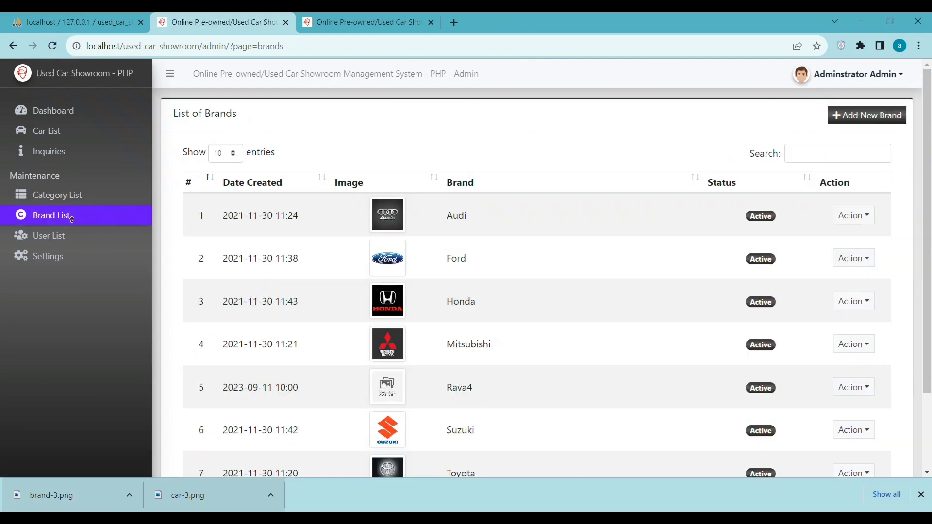
scroll(414, 331, "down", 1)
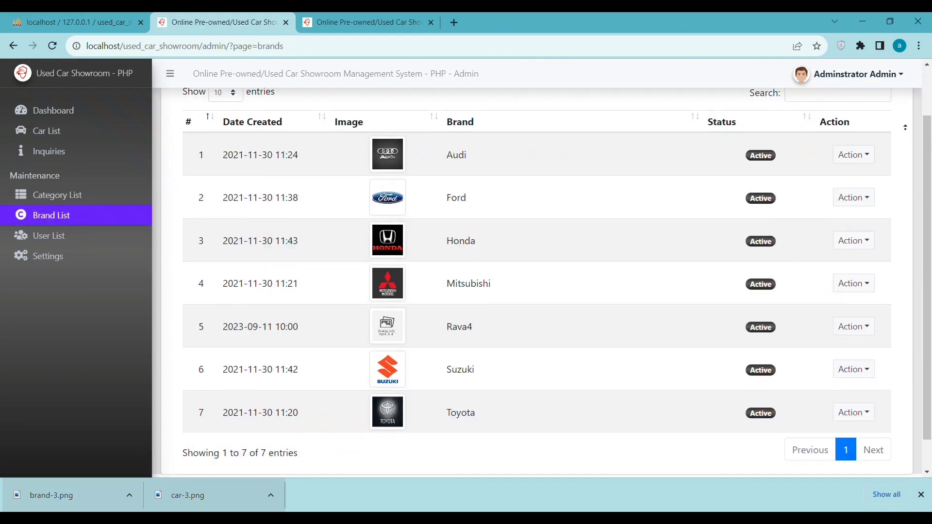
scroll(764, 243, "up", 1)
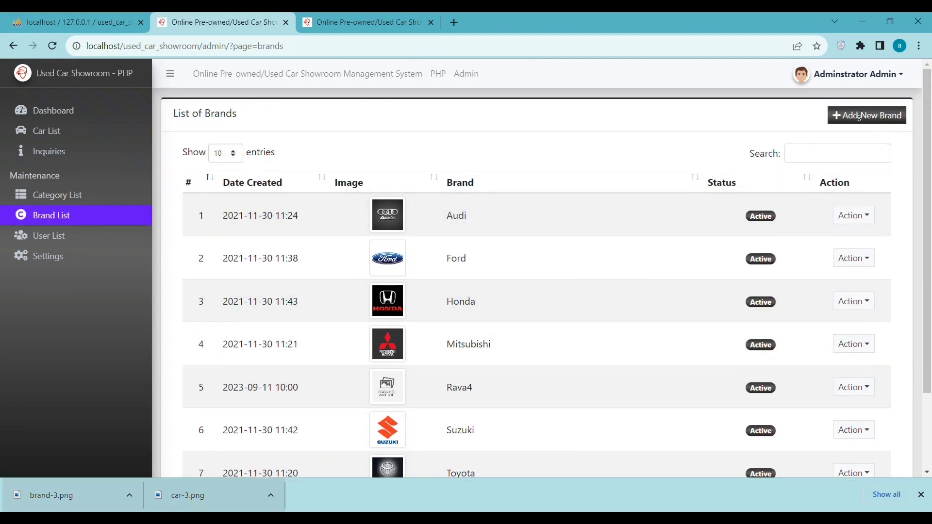
left_click(859, 117)
left_click(364, 181)
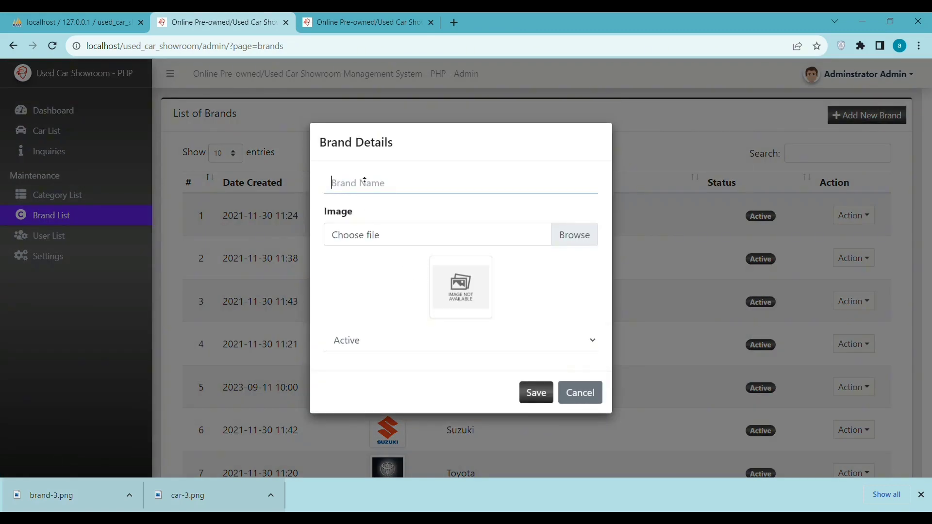
type("Lambr")
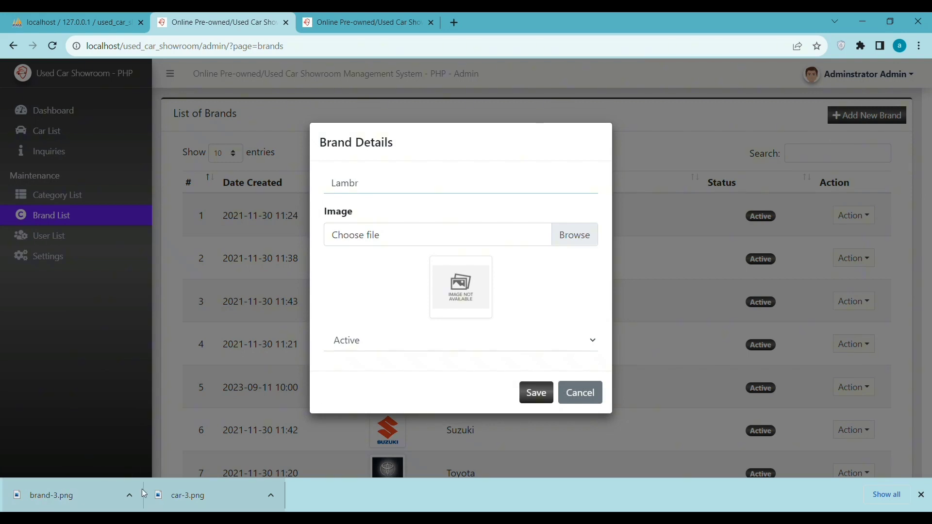
left_click_drag(54, 493, 367, 233)
left_click(523, 394)
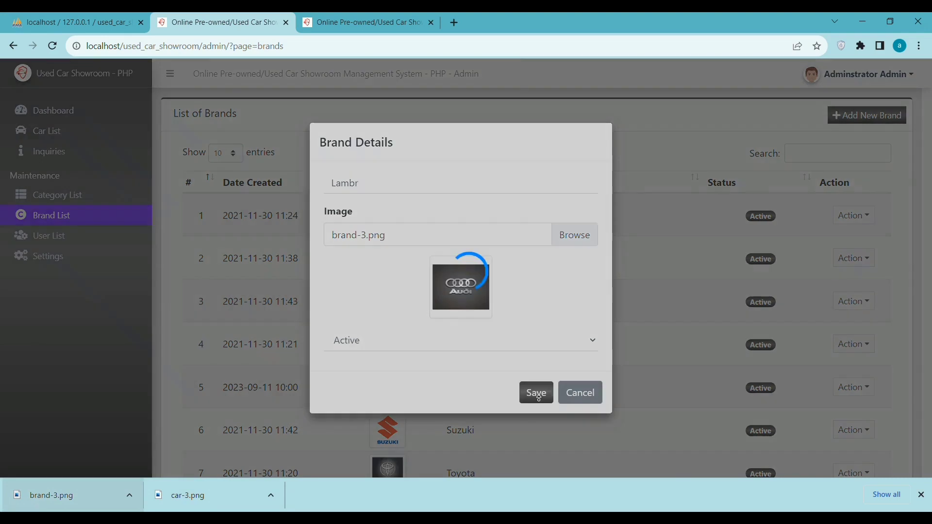
left_click(574, 394)
Step: Check the Lambr row in the brand list, then open the System Users list
scroll(562, 365, "down", 2)
scroll(561, 365, "up", 2)
scroll(562, 361, "down", 2)
scroll(562, 360, "up", 2)
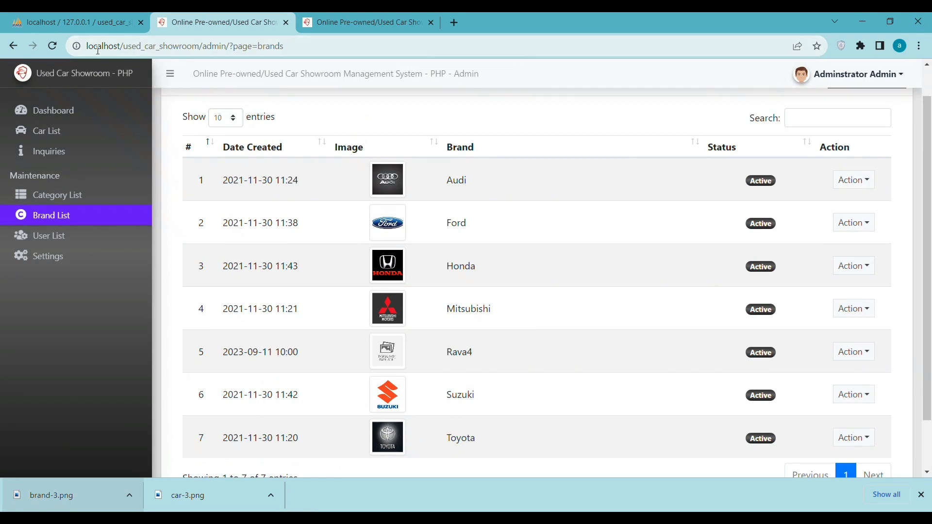
scroll(456, 255, "down", 2)
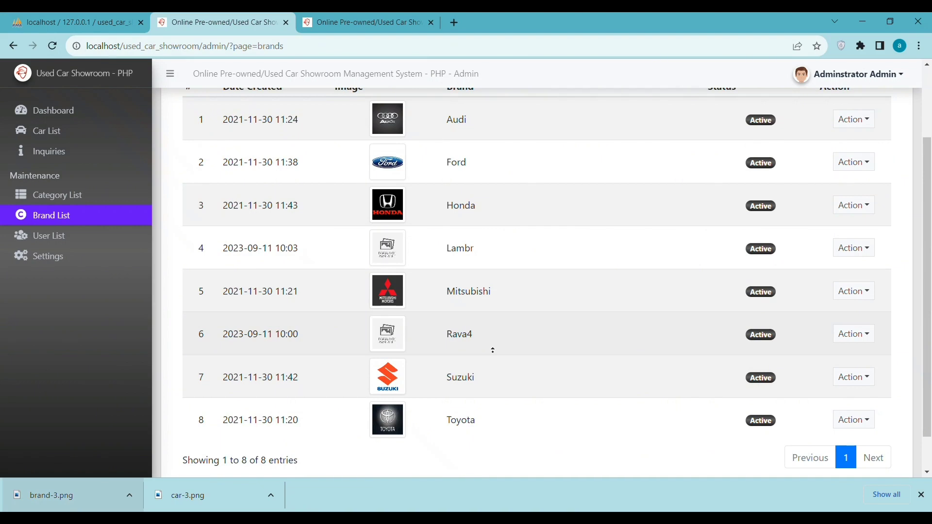
scroll(493, 350, "up", 2)
left_click_drag(473, 310, 566, 291)
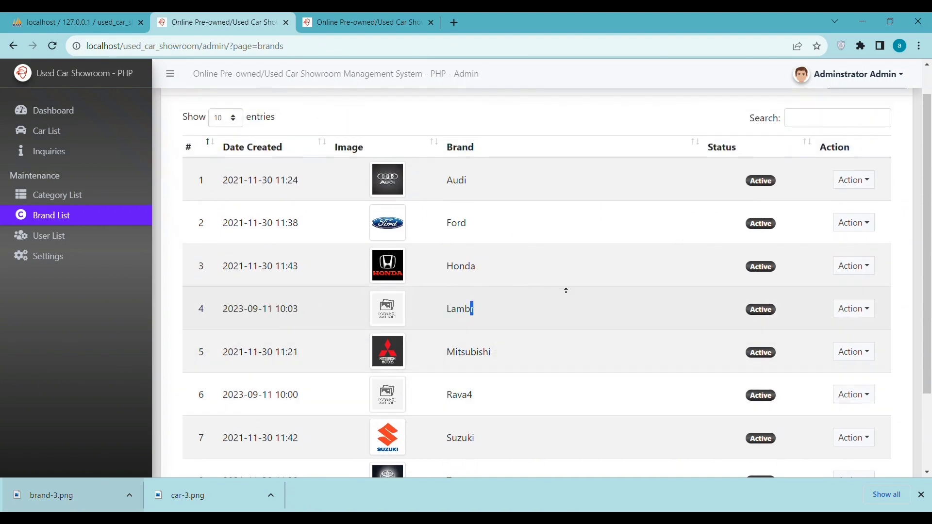
scroll(492, 287, "up", 1)
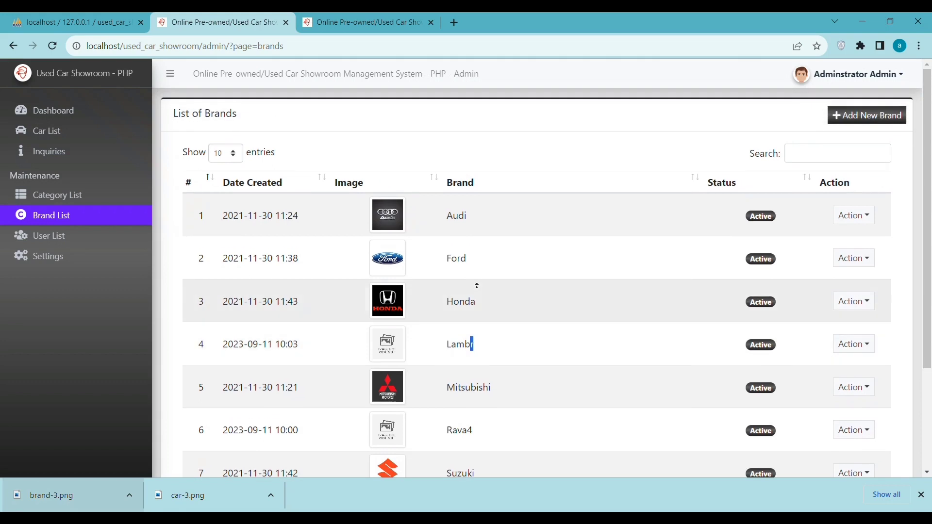
left_click(62, 237)
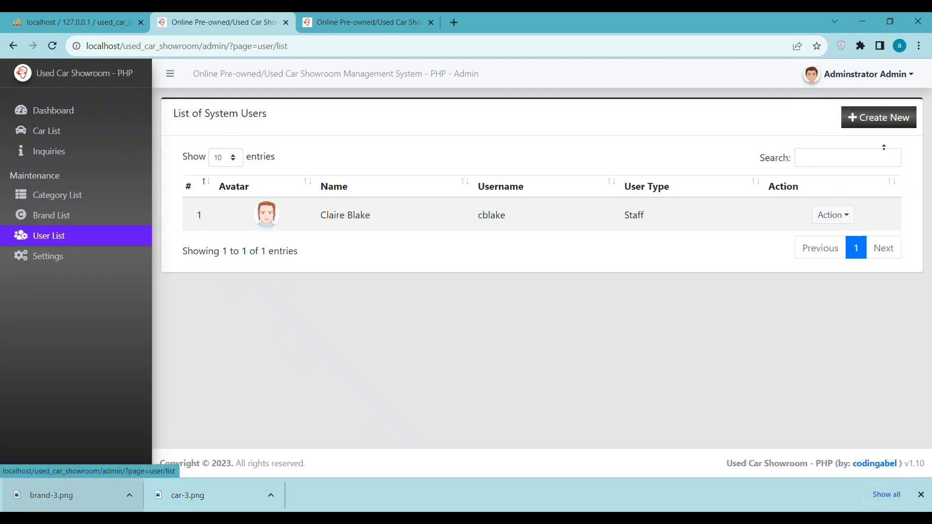
Step: Create a new staff user with first name, last name, username and password, and save it
left_click(872, 116)
left_click(343, 139)
type("coding")
left_click(244, 196)
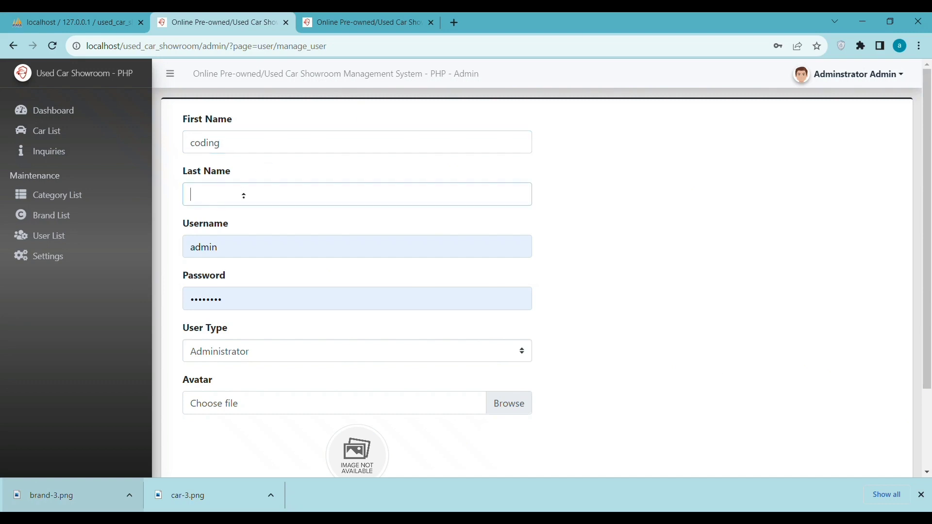
type("abel")
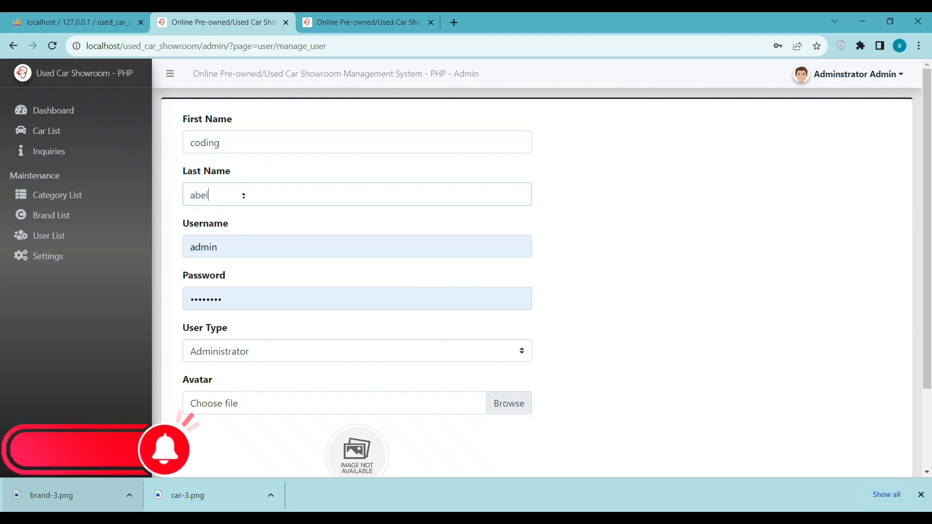
left_click(255, 244)
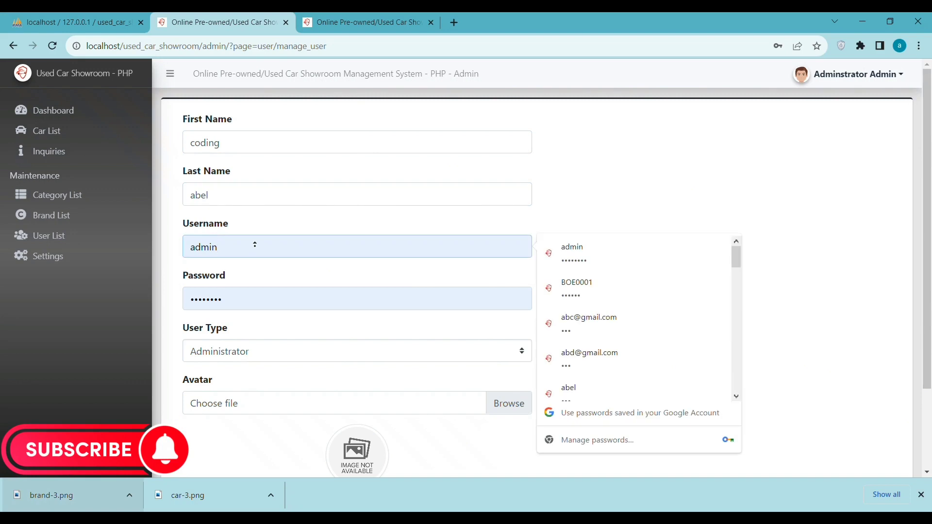
type("1")
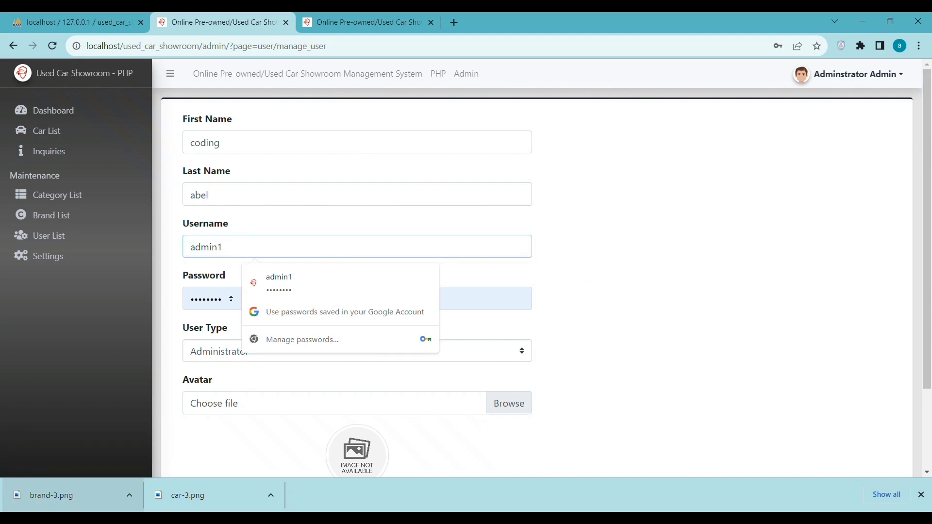
left_click(229, 300)
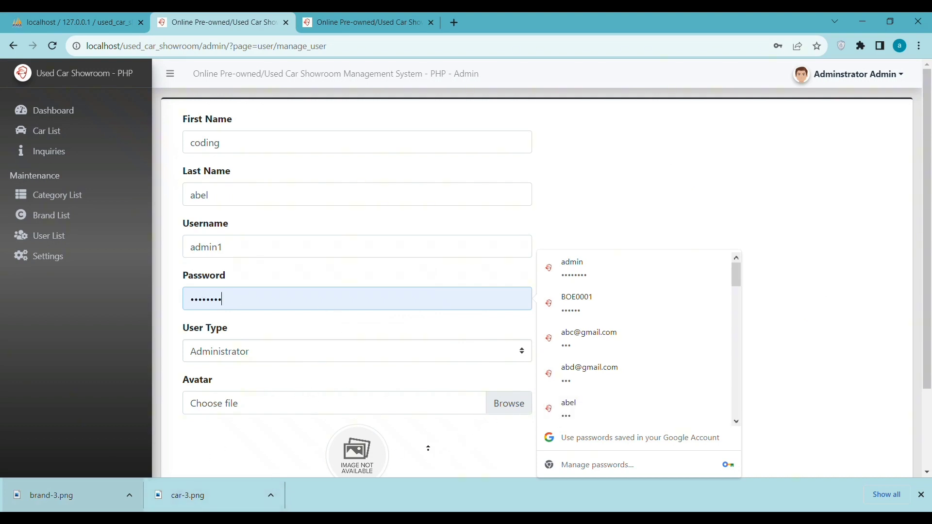
left_click(462, 422)
scroll(463, 422, "down", 2)
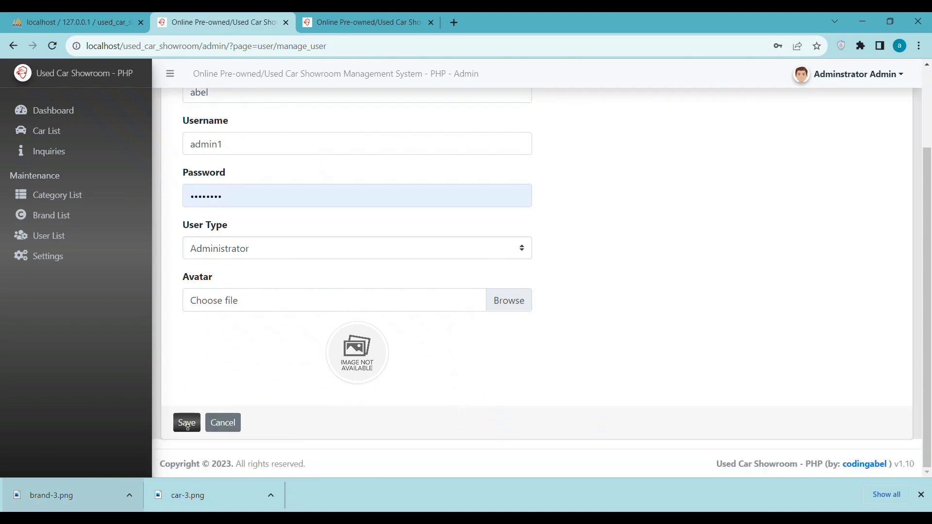
left_click(187, 424)
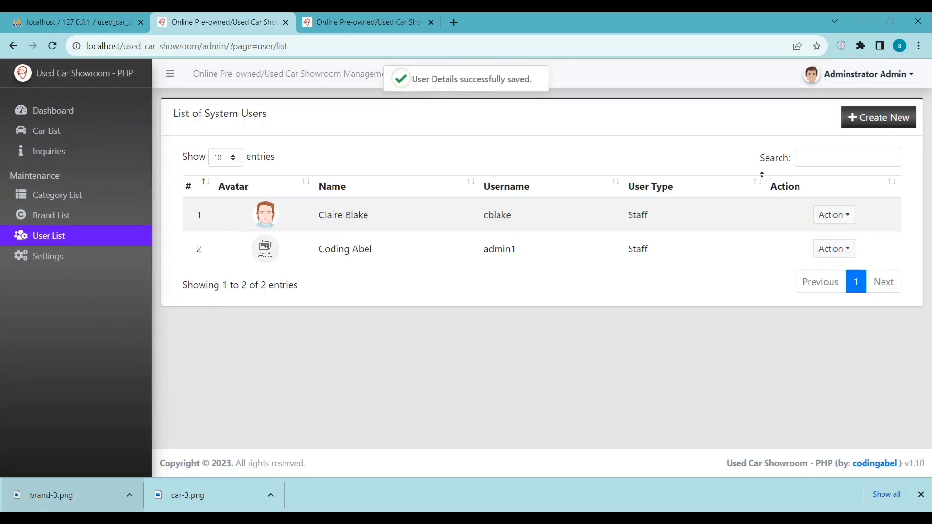
Step: Check the new staff user's row in the User List, then open System Information settings
double_click(641, 215)
left_click_drag(658, 254, 267, 255)
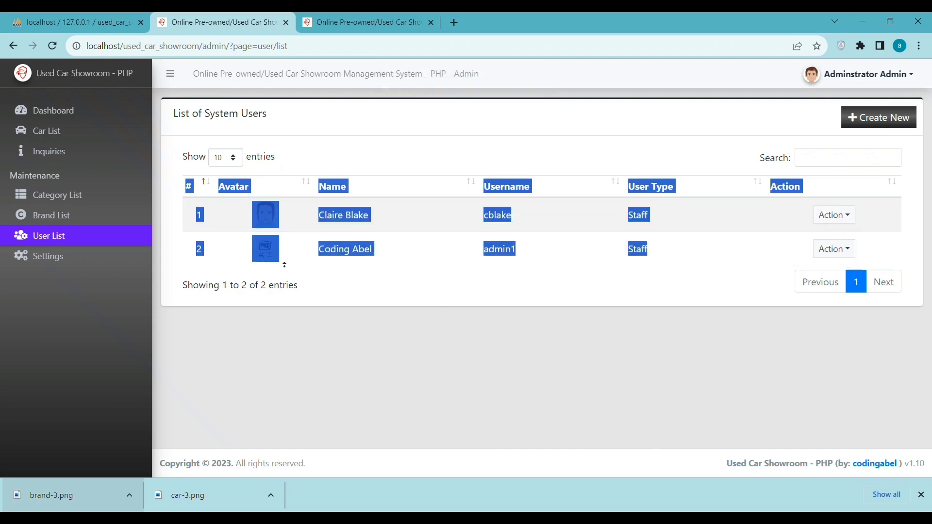
left_click(448, 311)
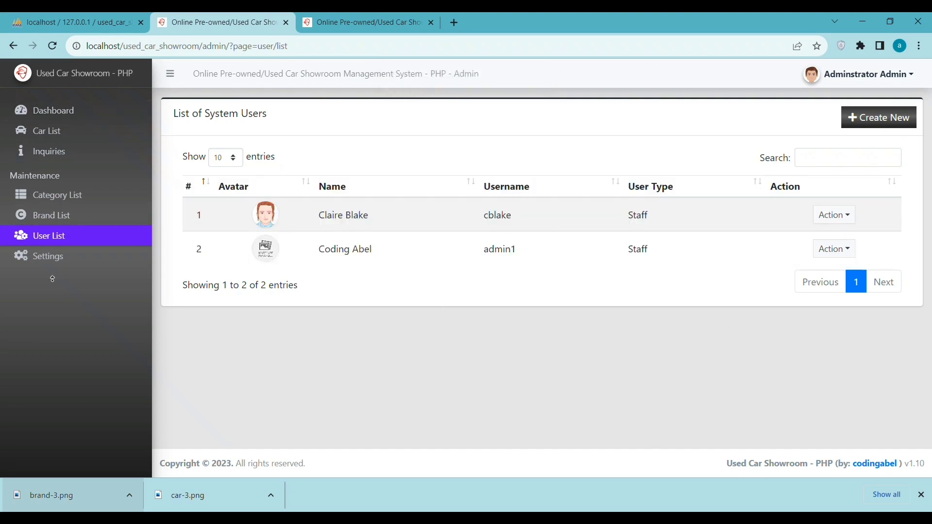
left_click(57, 257)
scroll(402, 340, "down", 1)
Step: Log out of the administrator account and go to the public showroom website
scroll(401, 316, "up", 1)
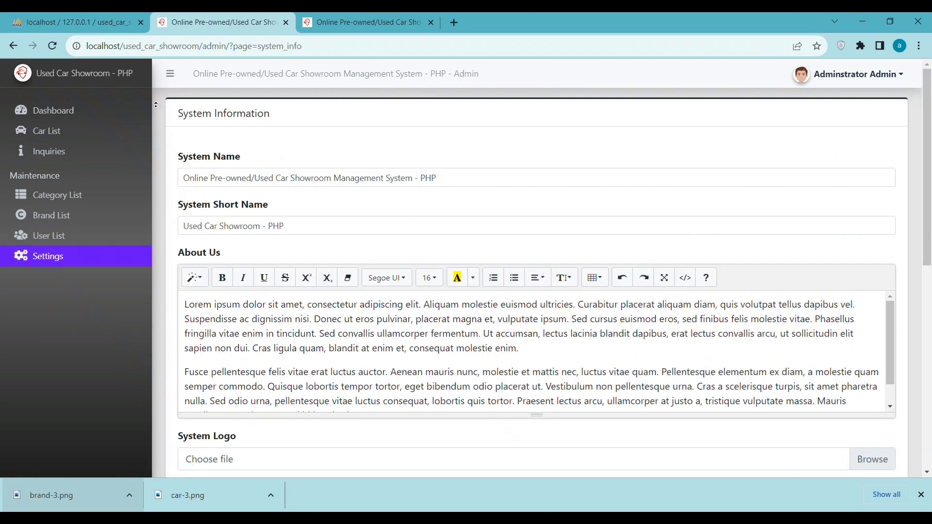
left_click(45, 111)
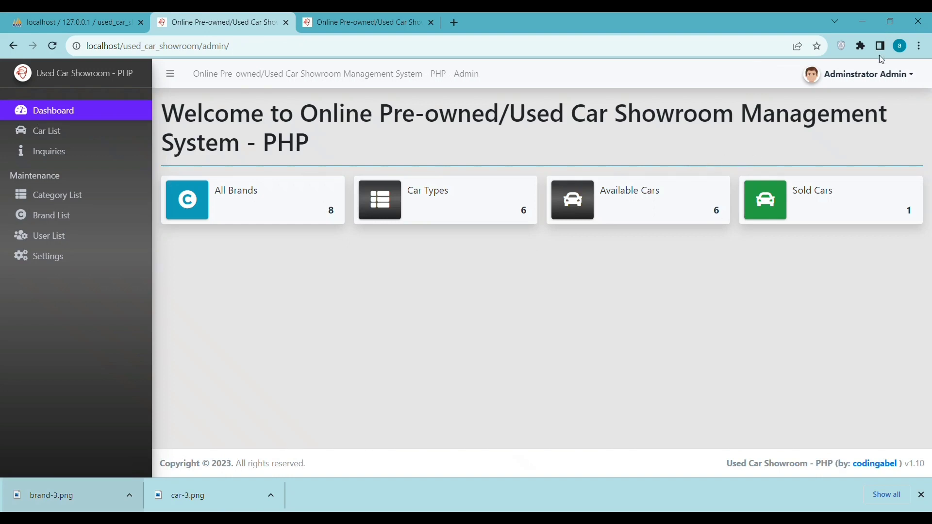
left_click(874, 74)
left_click(850, 127)
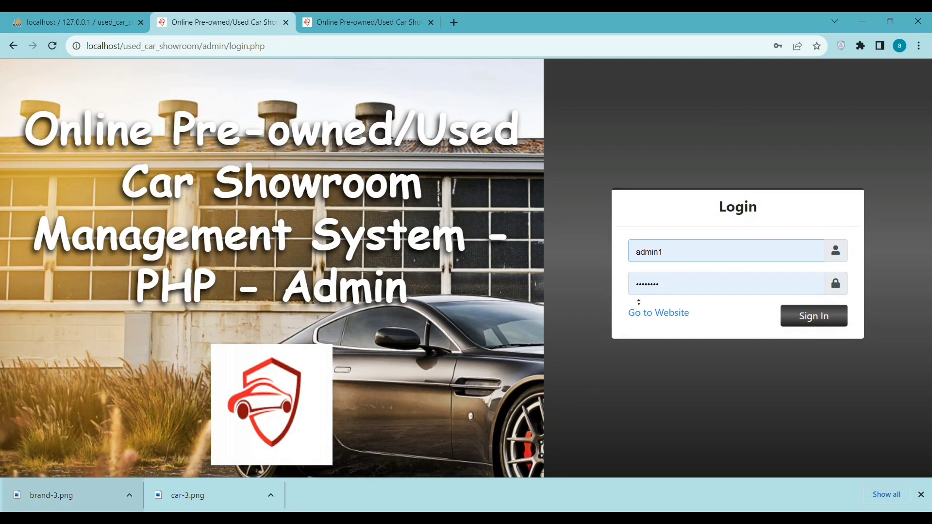
left_click(648, 313)
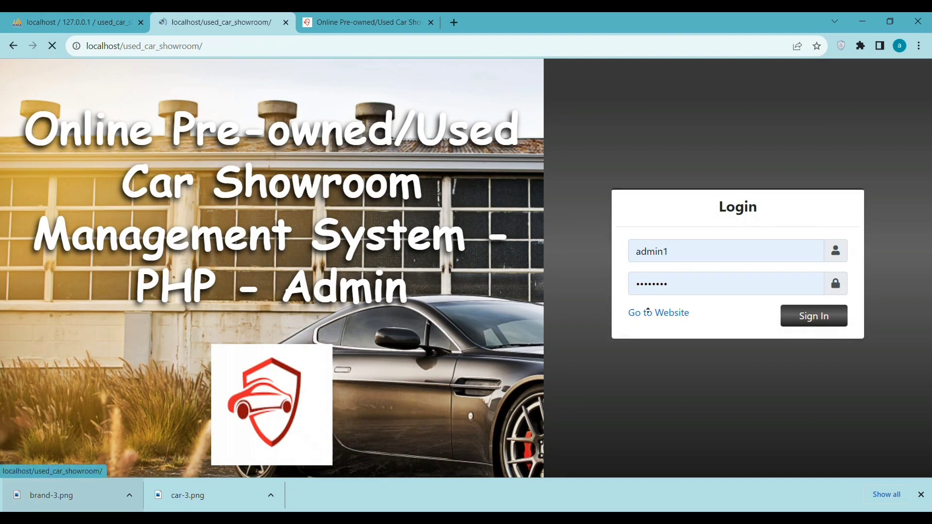
Step: View the rava4 car's details page, then return to the home car listing
scroll(475, 236, "down", 5)
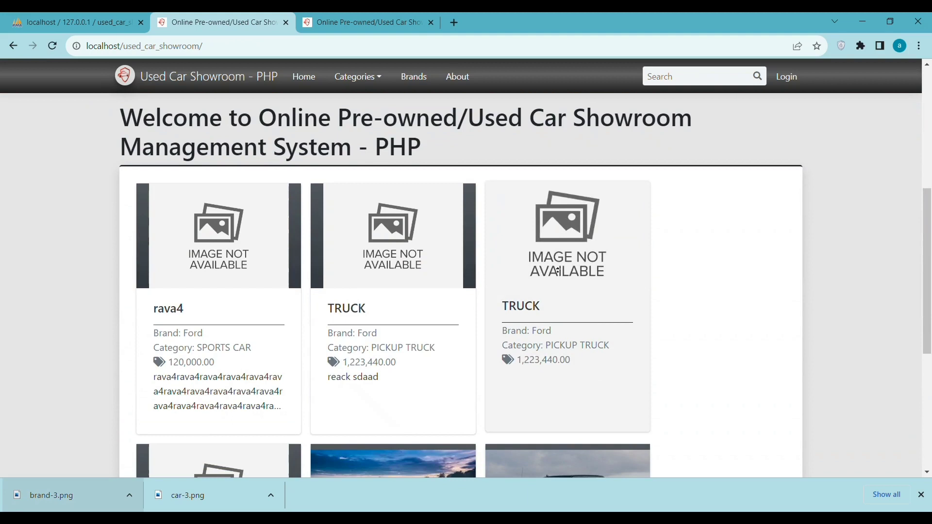
scroll(216, 305, "down", 3)
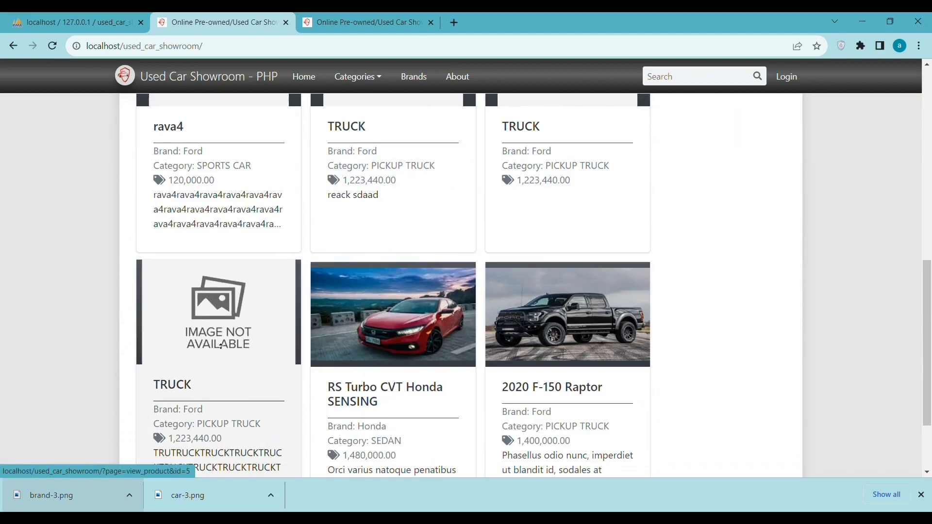
scroll(197, 226, "up", 1)
left_click(206, 266)
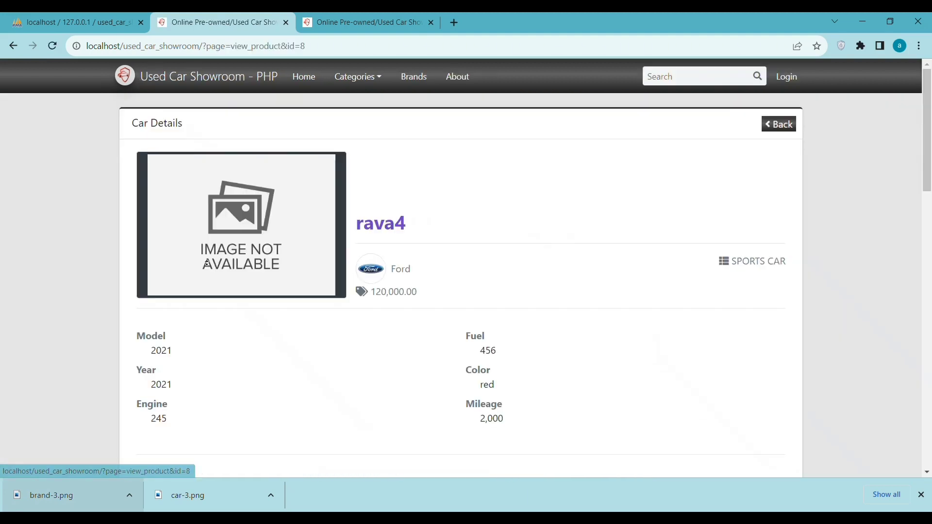
scroll(340, 243, "down", 5)
scroll(335, 241, "down", 8)
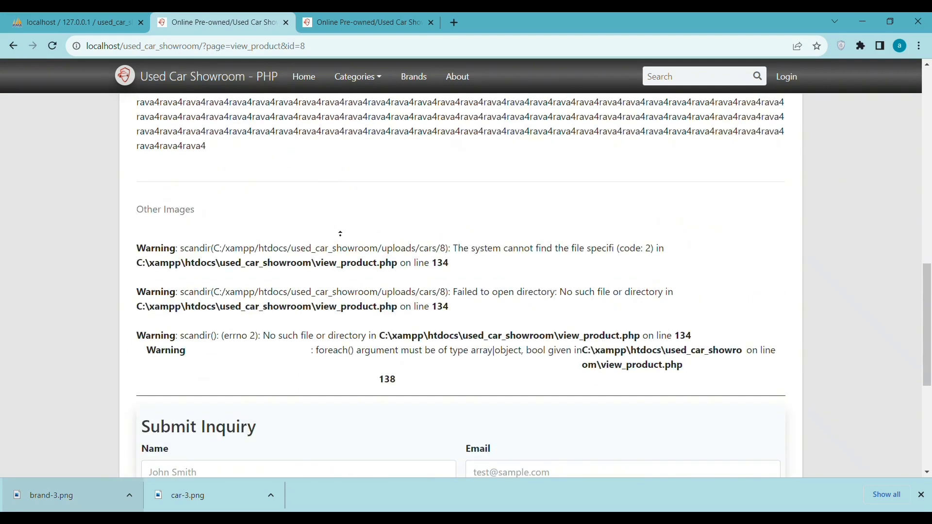
scroll(647, 270, "up", 5)
scroll(648, 274, "up", 8)
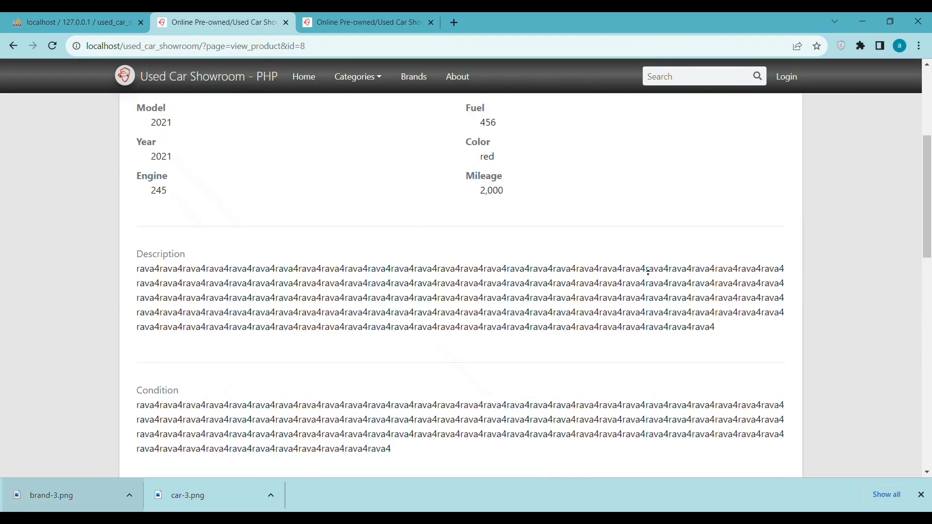
left_click(13, 46)
Step: View the TRUCK car's details page, then return to the home listing
left_click(219, 306)
scroll(402, 322, "down", 5)
scroll(402, 321, "down", 10)
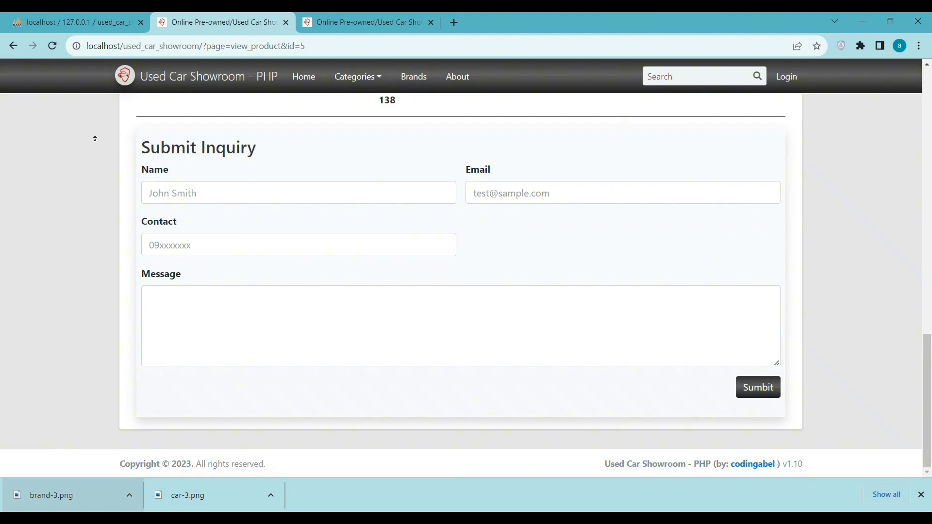
left_click(13, 46)
scroll(582, 304, "up", 10)
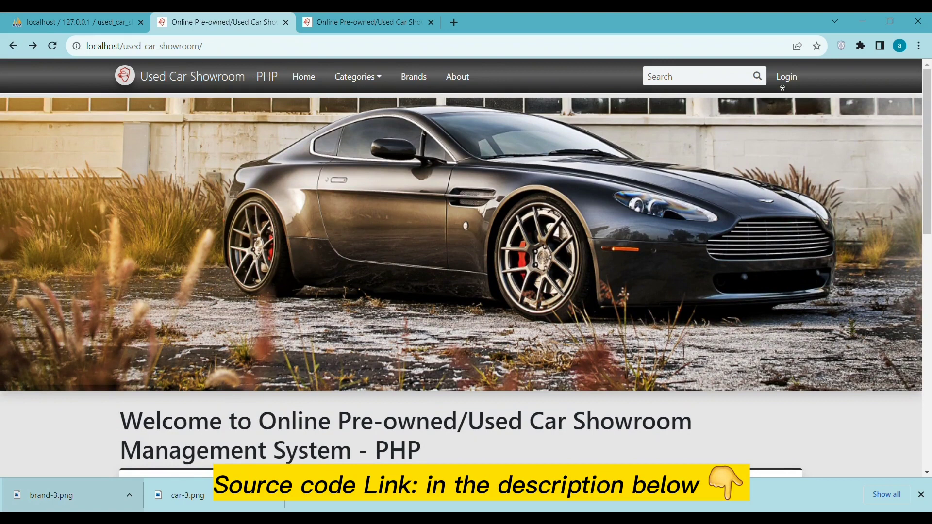
Step: Sign in with the new staff account and view the Car List and Inquiries pages
left_click(786, 78)
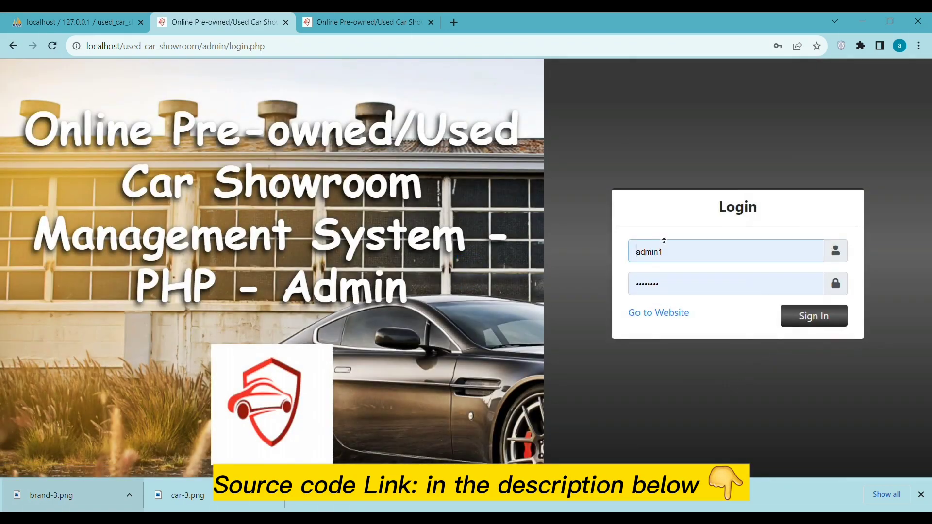
left_click(802, 317)
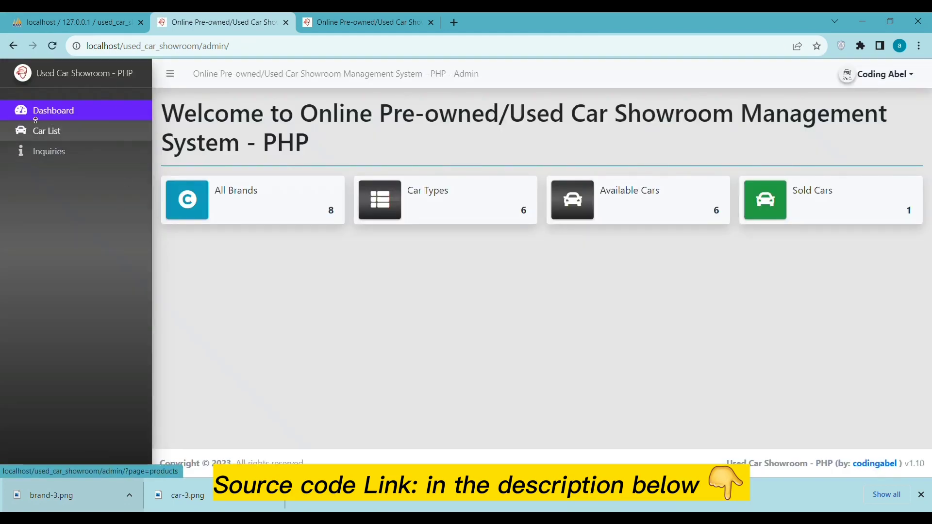
left_click(74, 136)
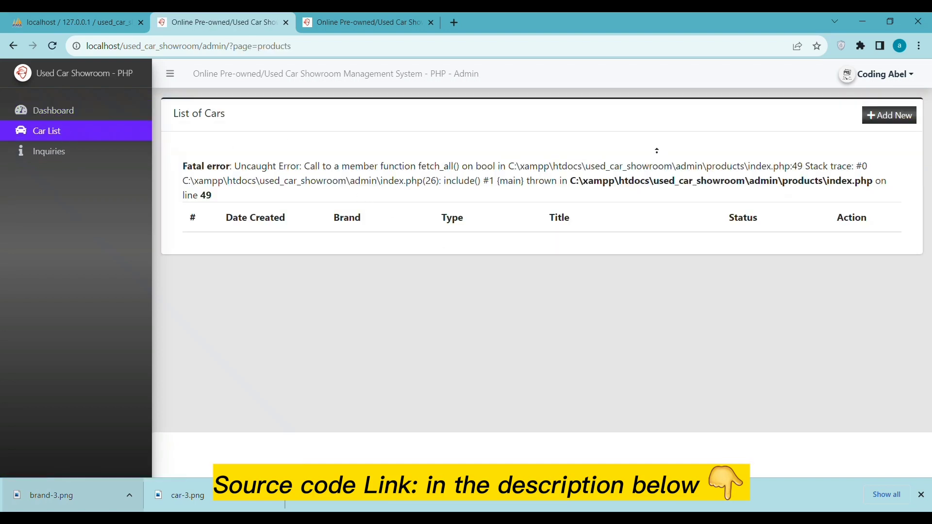
left_click(60, 153)
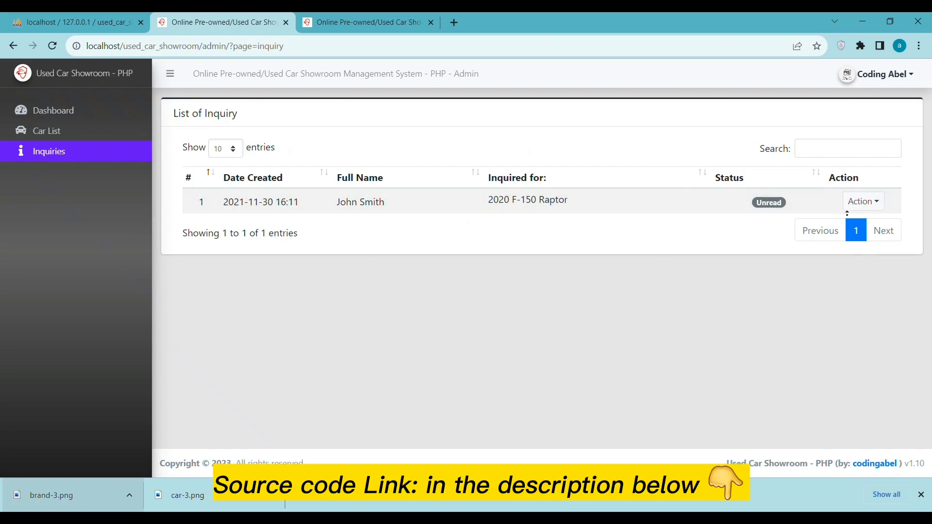
Step: Mark the inquiry as read, revisit the car list and dashboard, then log out
left_click(862, 202)
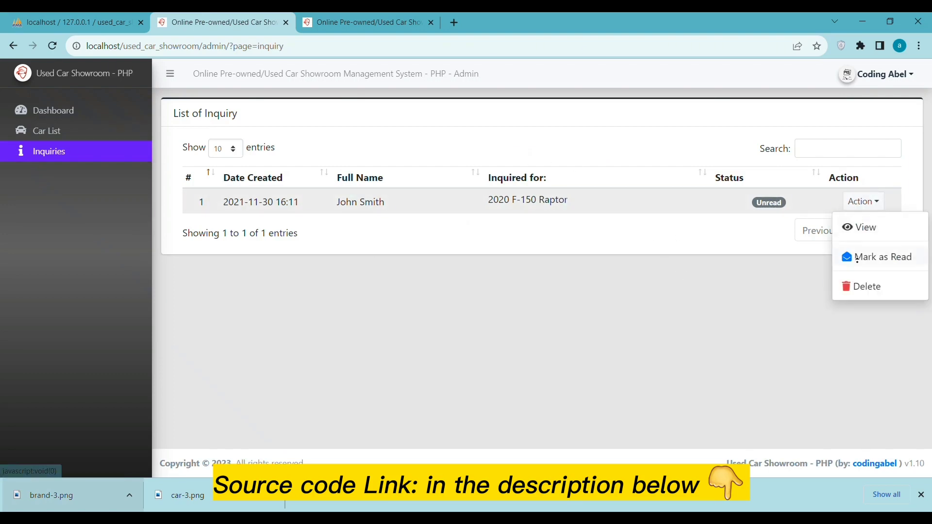
left_click(857, 257)
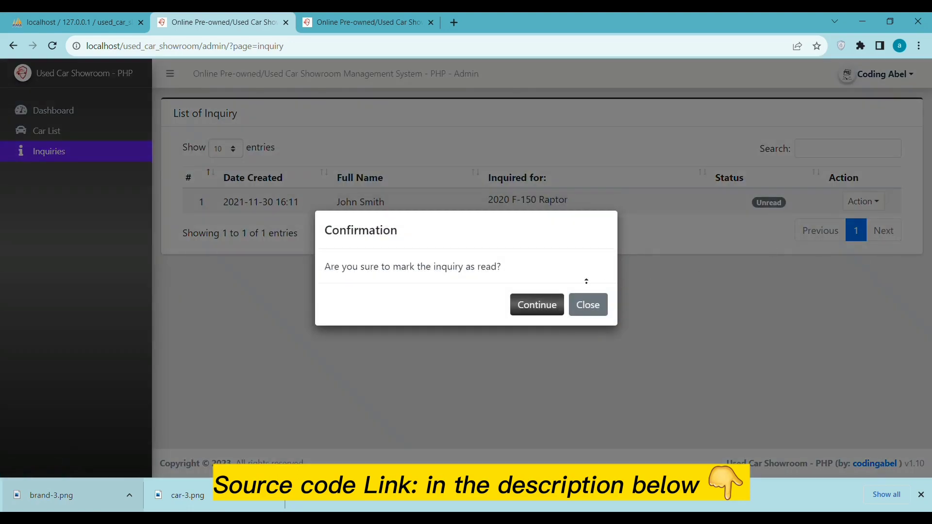
left_click(546, 305)
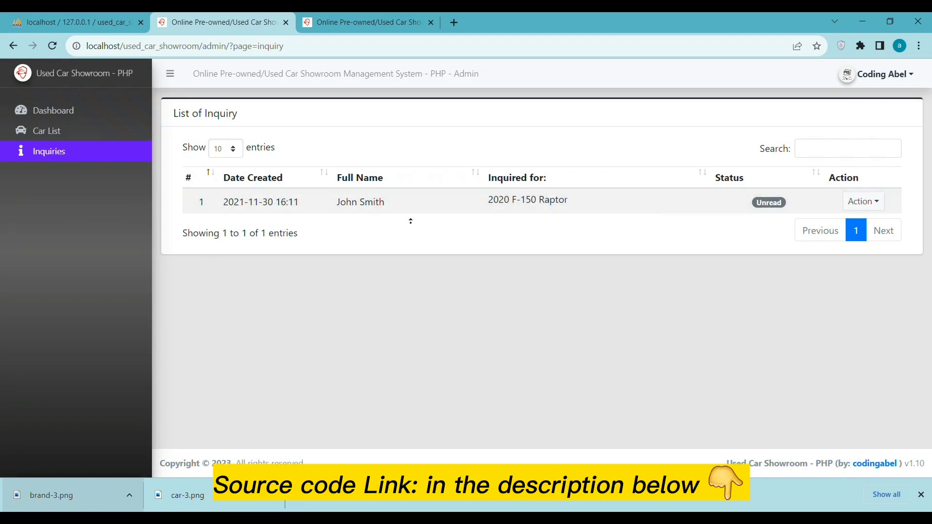
left_click(68, 129)
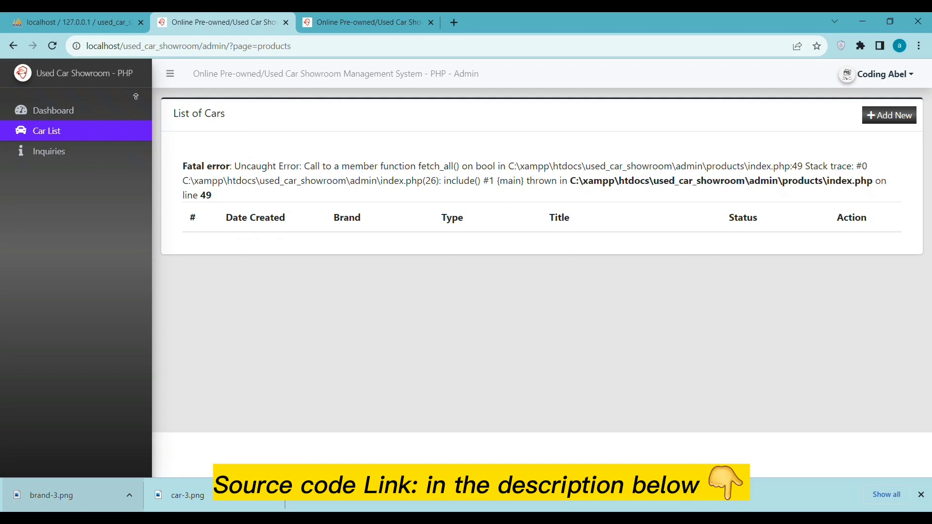
left_click(80, 108)
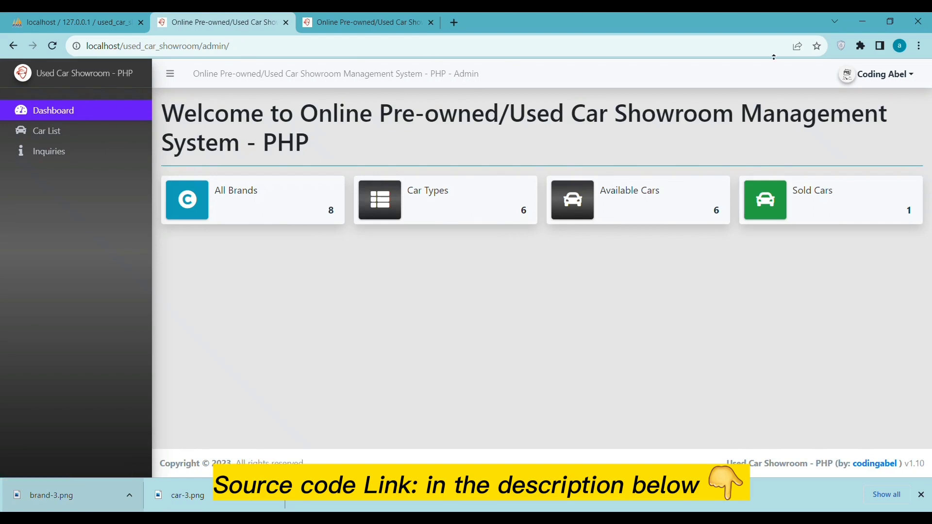
left_click(884, 75)
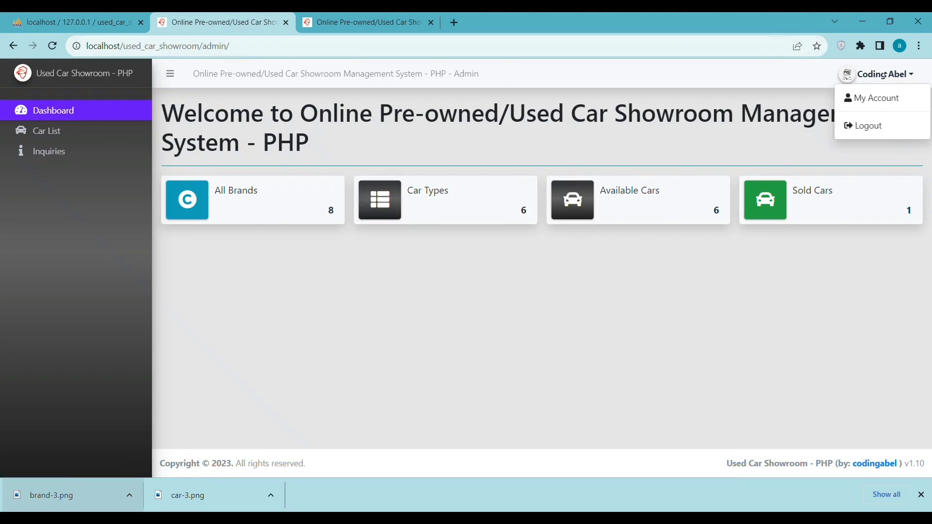
left_click(857, 128)
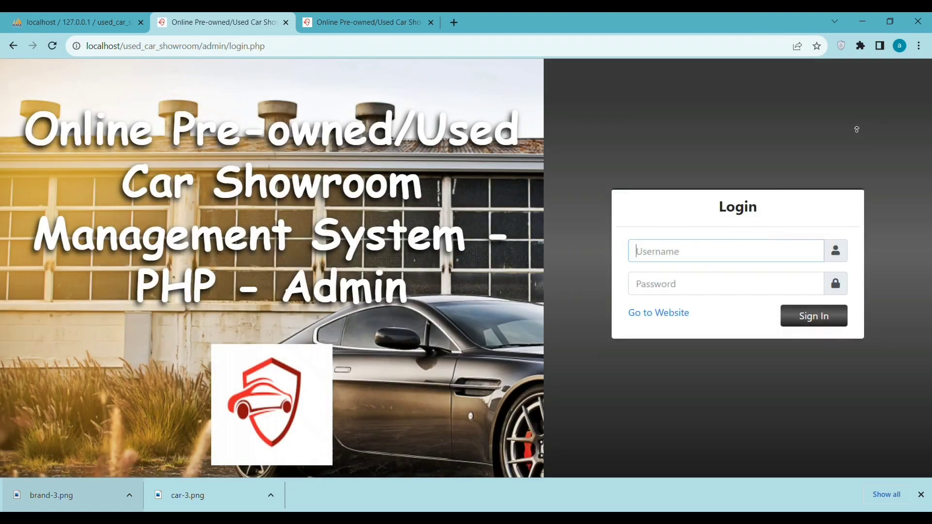